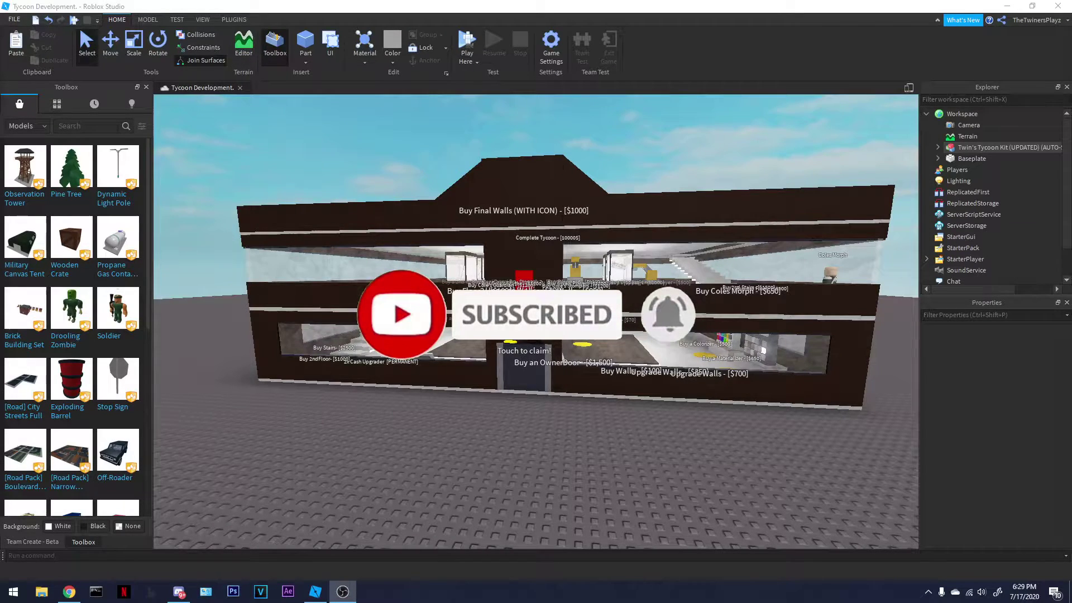
# Examine the front of the tycoon building and its purchase buttons in the 3D view
pyautogui.click(391, 434)
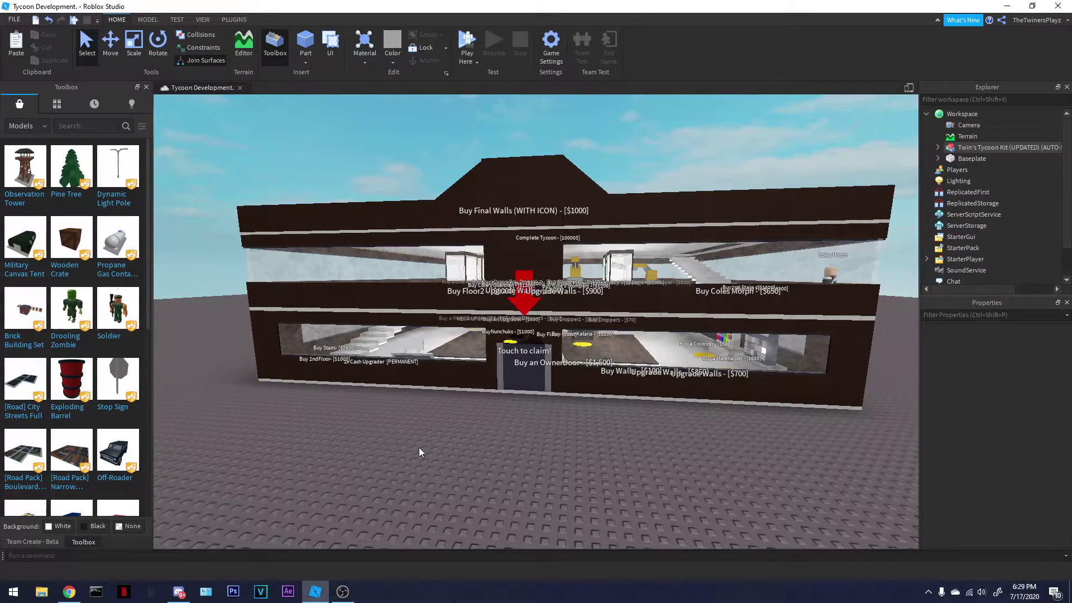
pyautogui.press('d')
pyautogui.moveTo(610, 318); pyautogui.dragTo(607, 319, button='right')
pyautogui.press('d')
pyautogui.press('w')
pyautogui.moveTo(520, 287); pyautogui.dragTo(520, 287, button='right')
pyautogui.press('a')
# Switch to the browser's Roblox profile page, open the game Just a Gaming Room and launch it
pyautogui.moveTo(0, 67); pyautogui.dragTo(756, 25)
pyautogui.scroll(-4, 732, 185)
pyautogui.scroll(4, 733, 190)
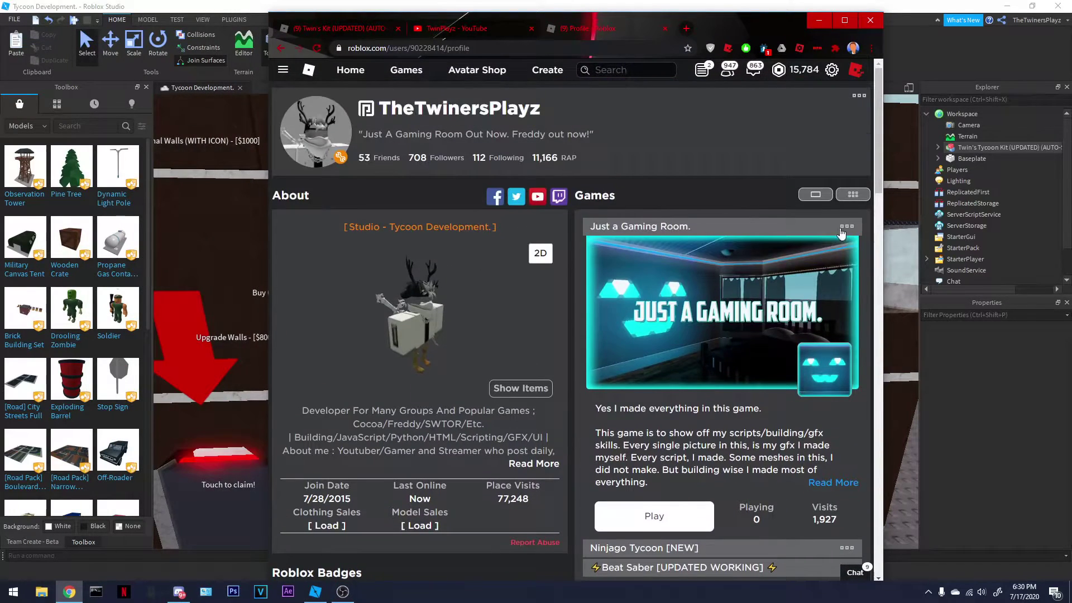
pyautogui.click(853, 194)
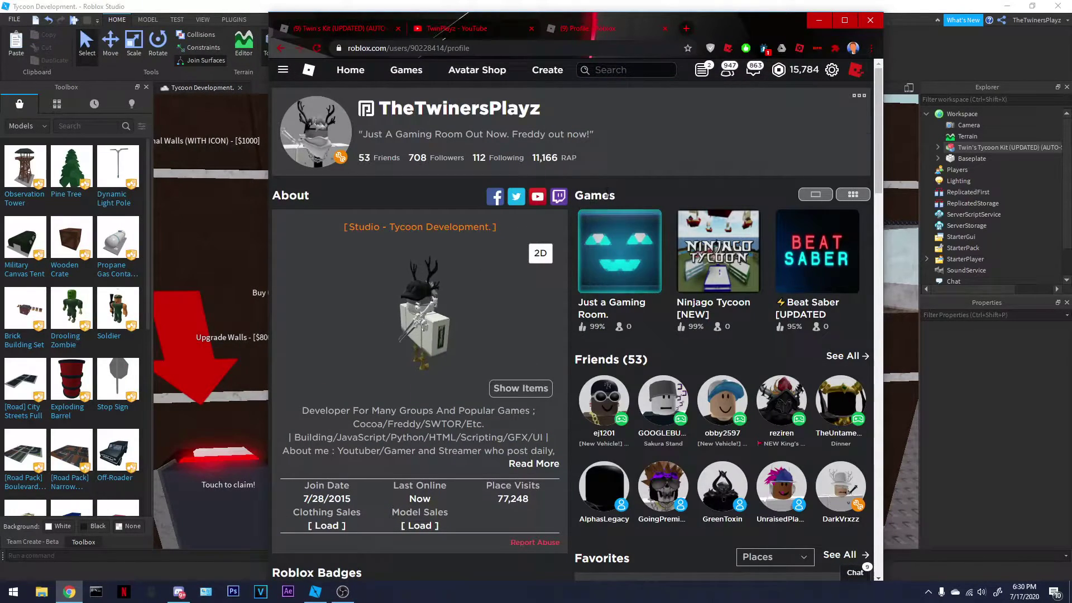
pyautogui.click(816, 194)
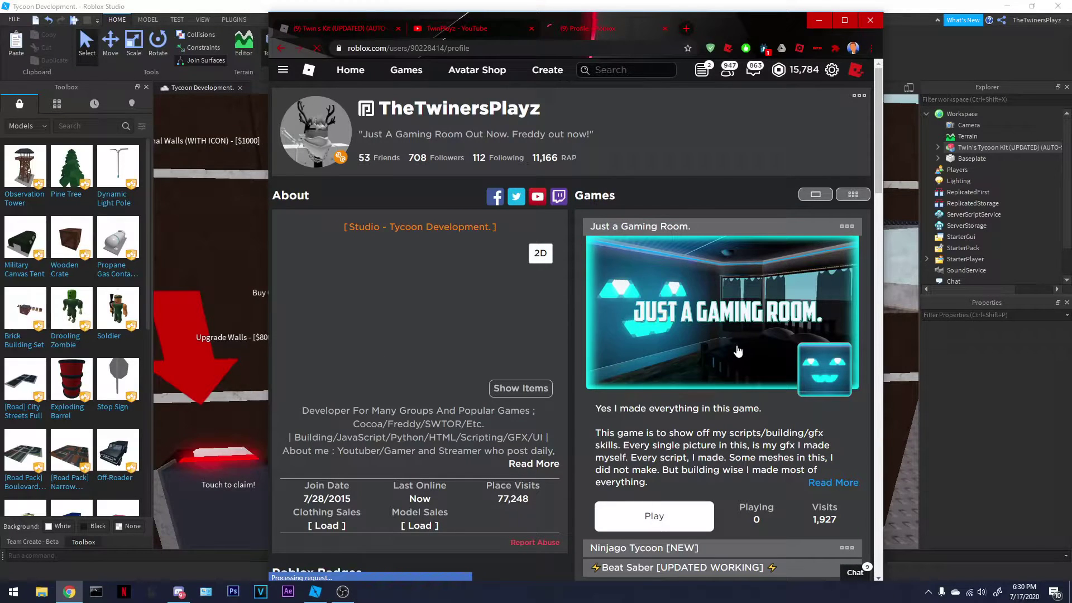
pyautogui.click(738, 351)
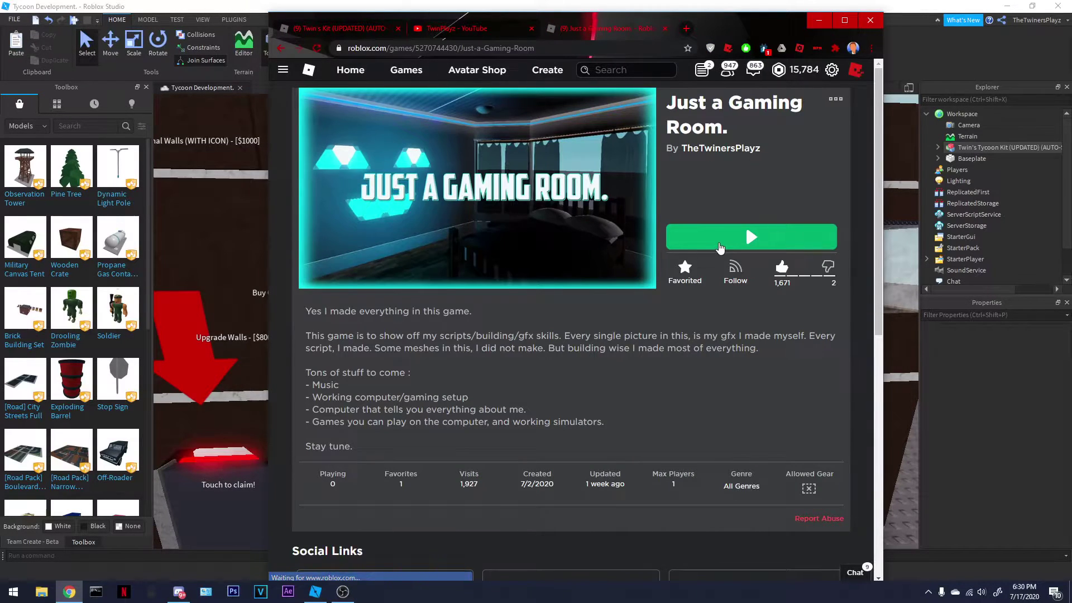
pyautogui.click(745, 229)
pyautogui.click(601, 118)
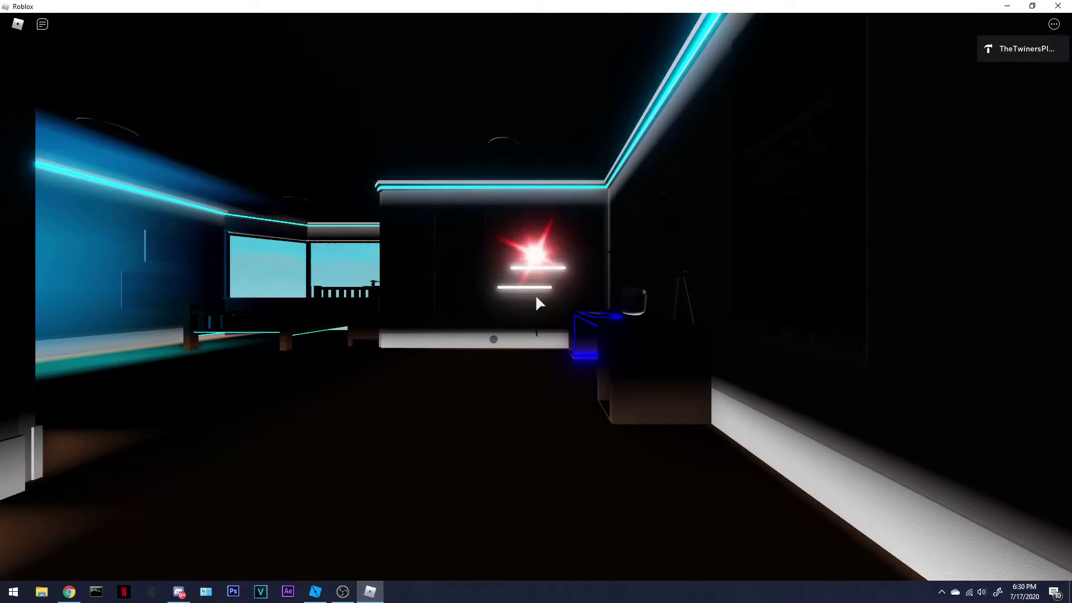
# Go to the light switch beside the door in the game and turn on the room's lights
pyautogui.press('w')
pyautogui.press('d')
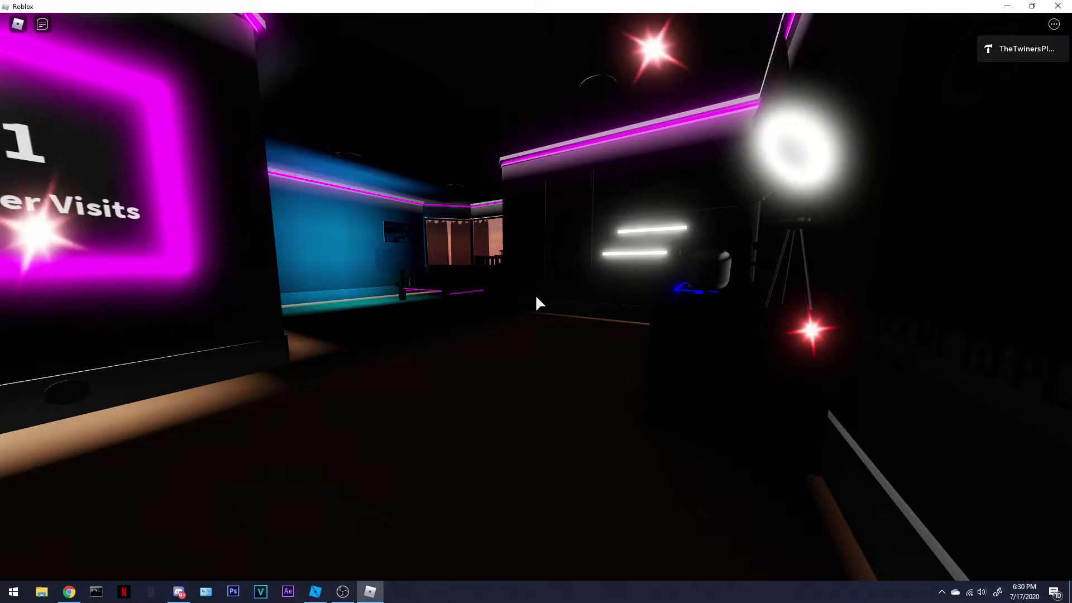
pyautogui.press('Escape')
pyautogui.click(446, 124)
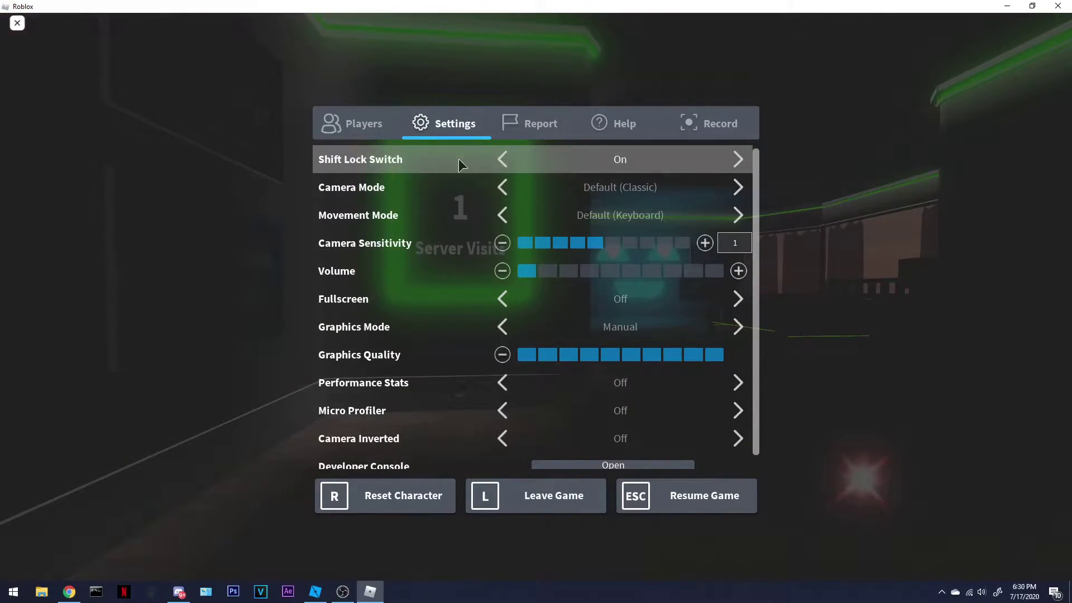
pyautogui.press('Escape')
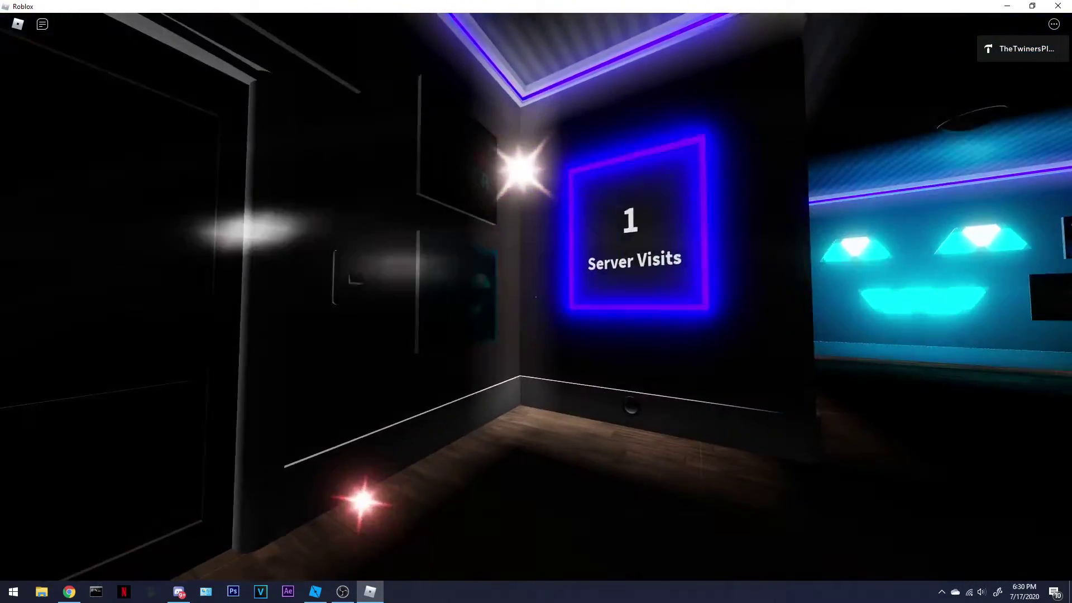
pyautogui.press('d')
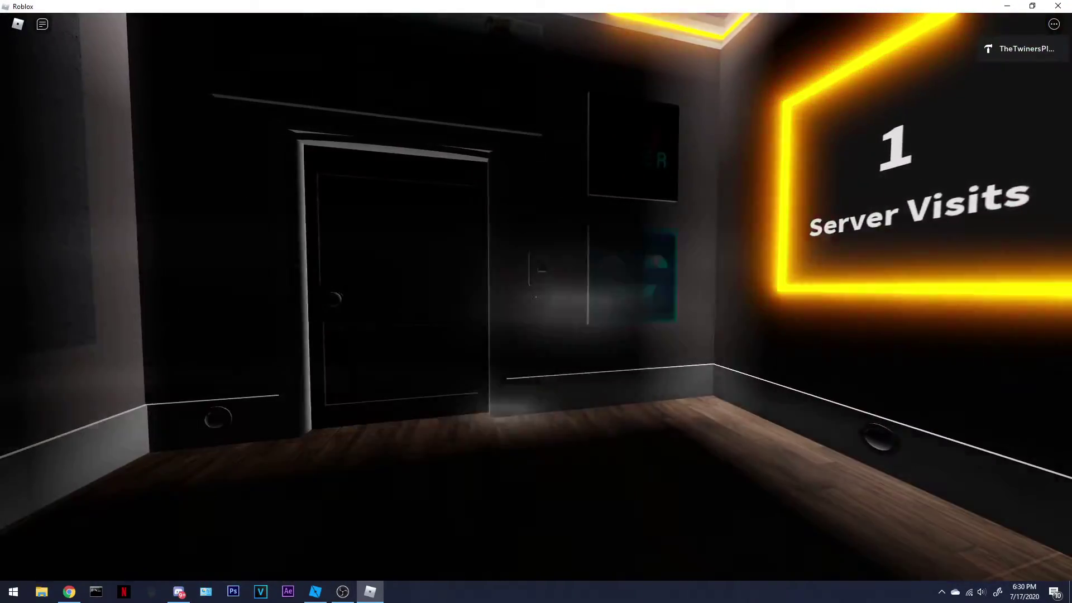
pyautogui.press('w')
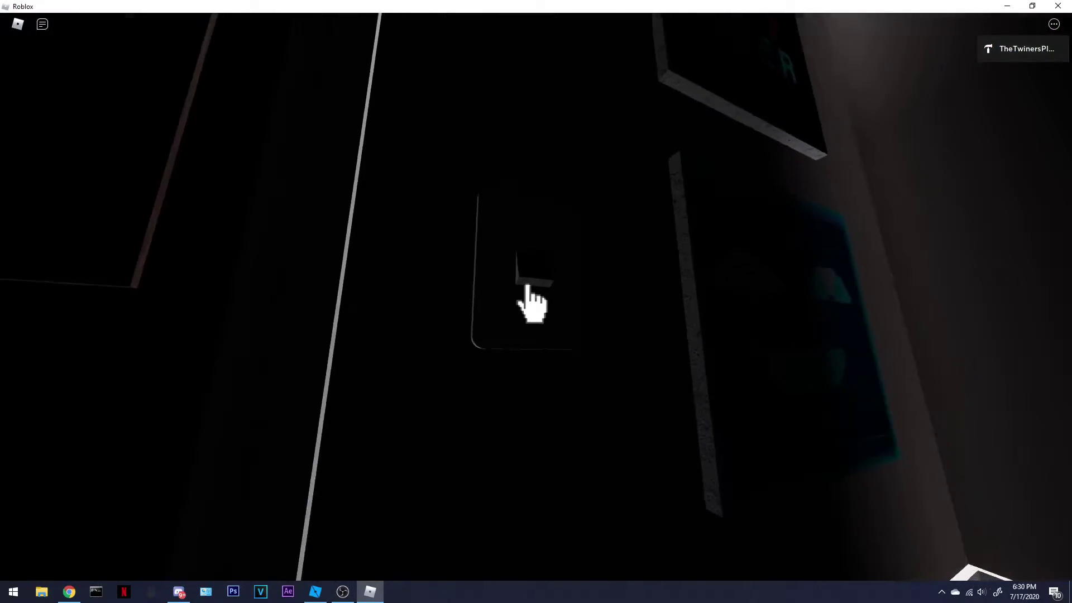
pyautogui.click(533, 323)
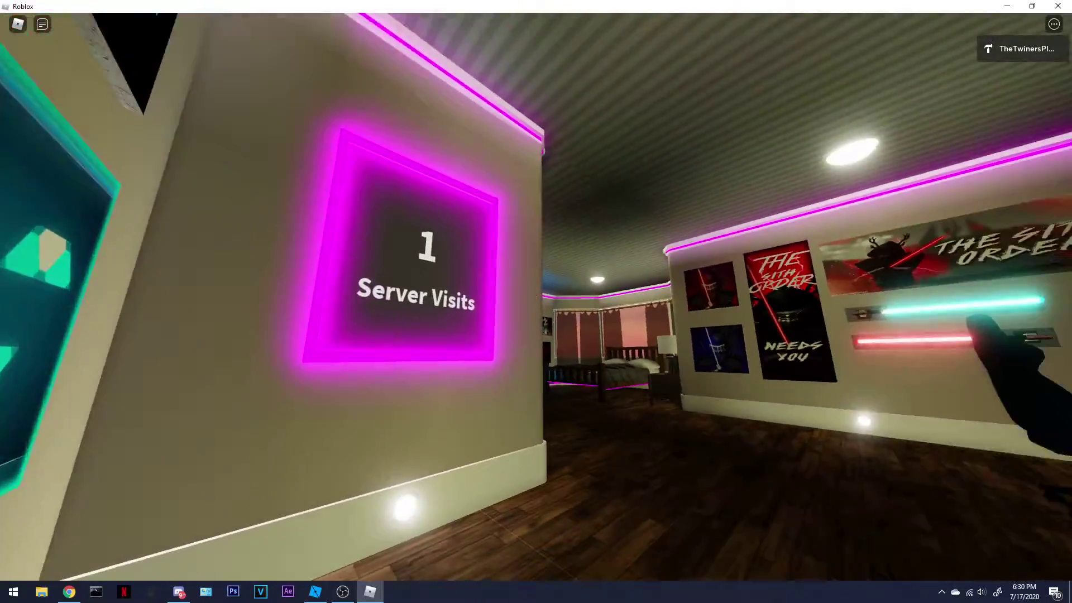
# Tour the gaming room, viewing the desk setup, the bed area and the lightsaber wall
pyautogui.press('w')
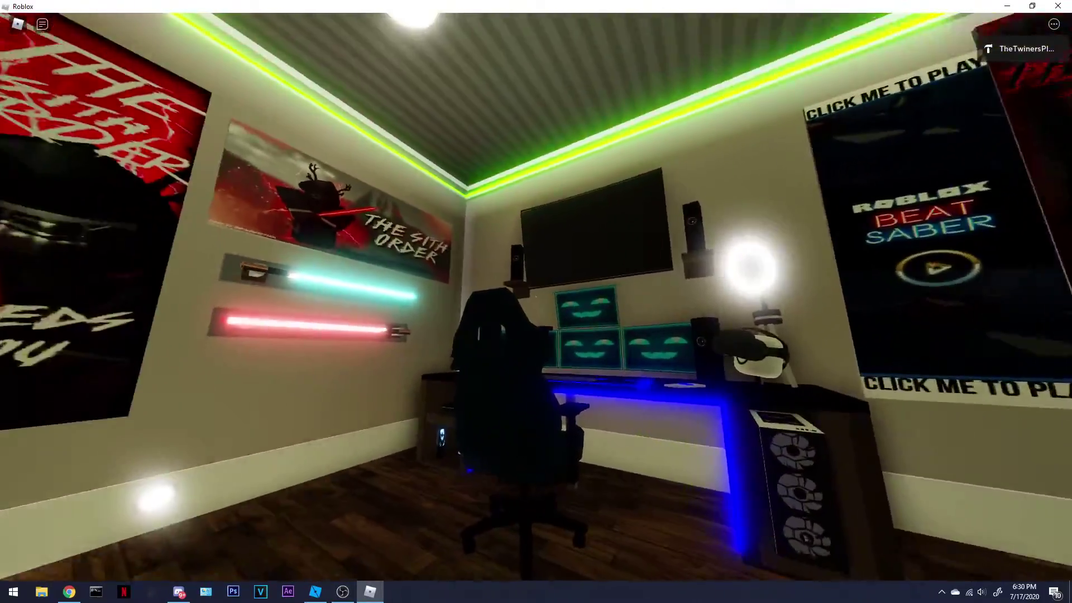
pyautogui.press('w')
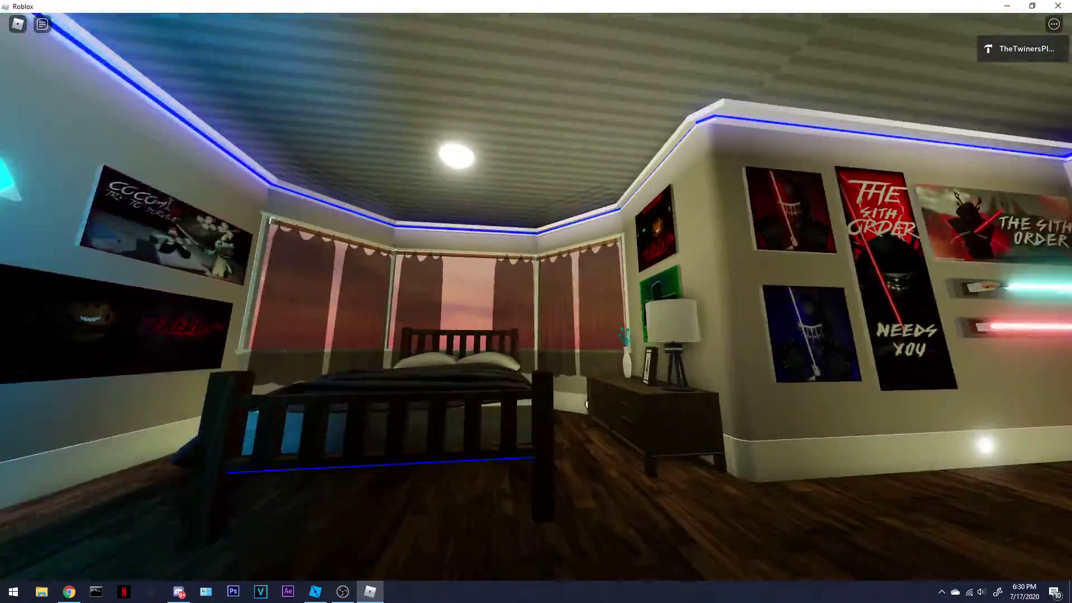
pyautogui.press('w')
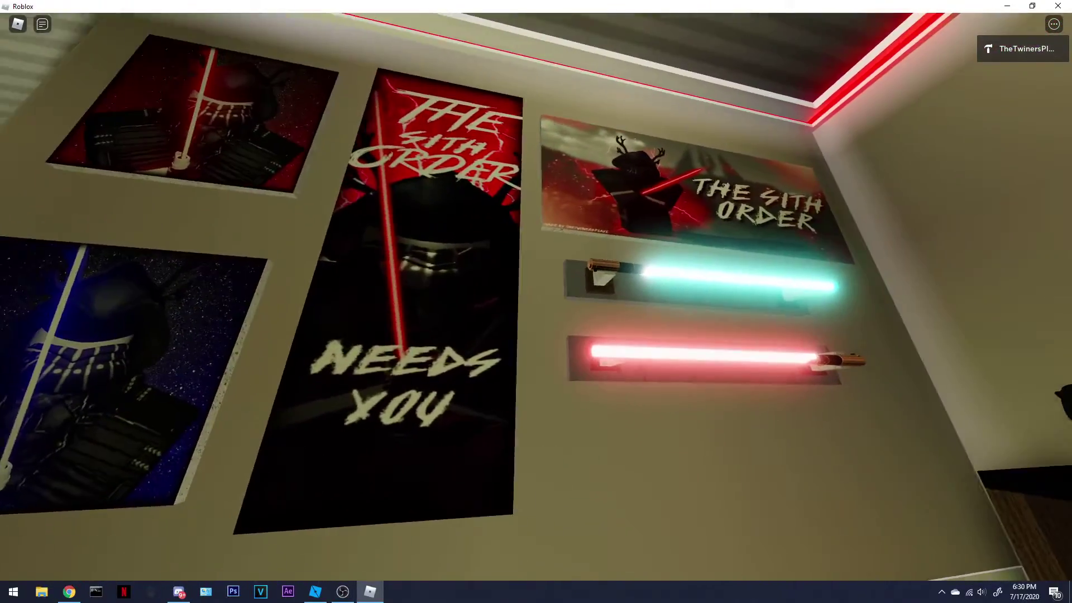
pyautogui.press('w')
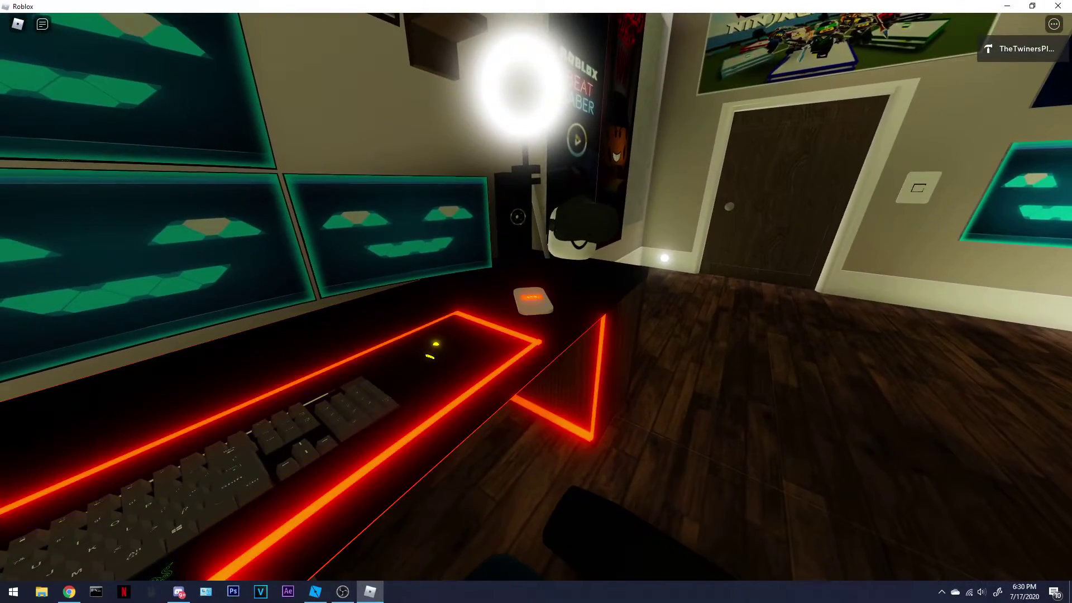
# Cycle the desk's LED lighting with the small controller on the desk and quit the game
pyautogui.click(536, 298)
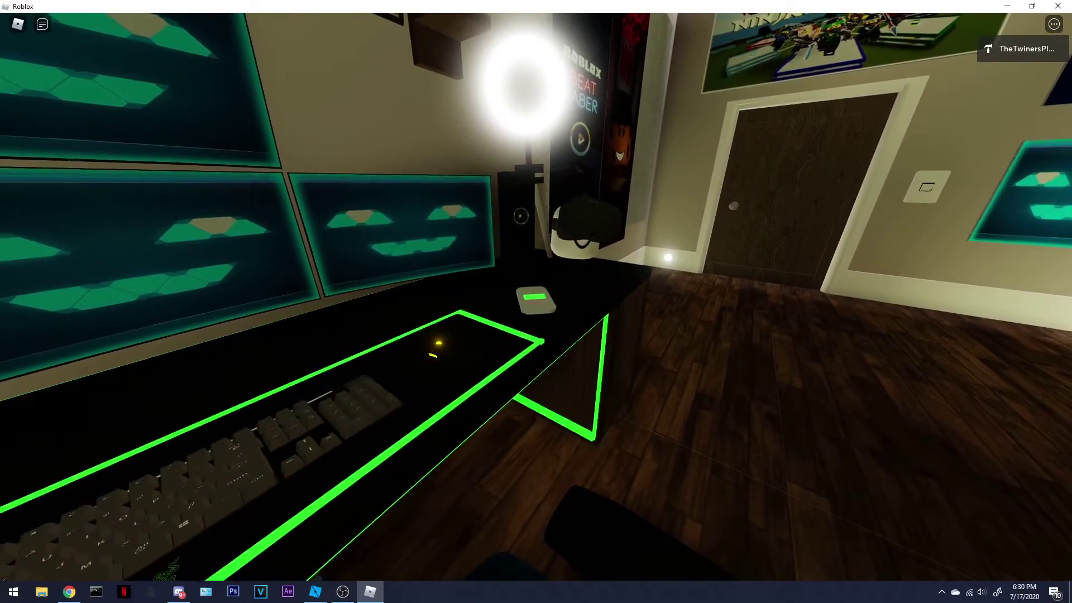
pyautogui.click(537, 298)
pyautogui.click(536, 299)
pyautogui.click(536, 299)
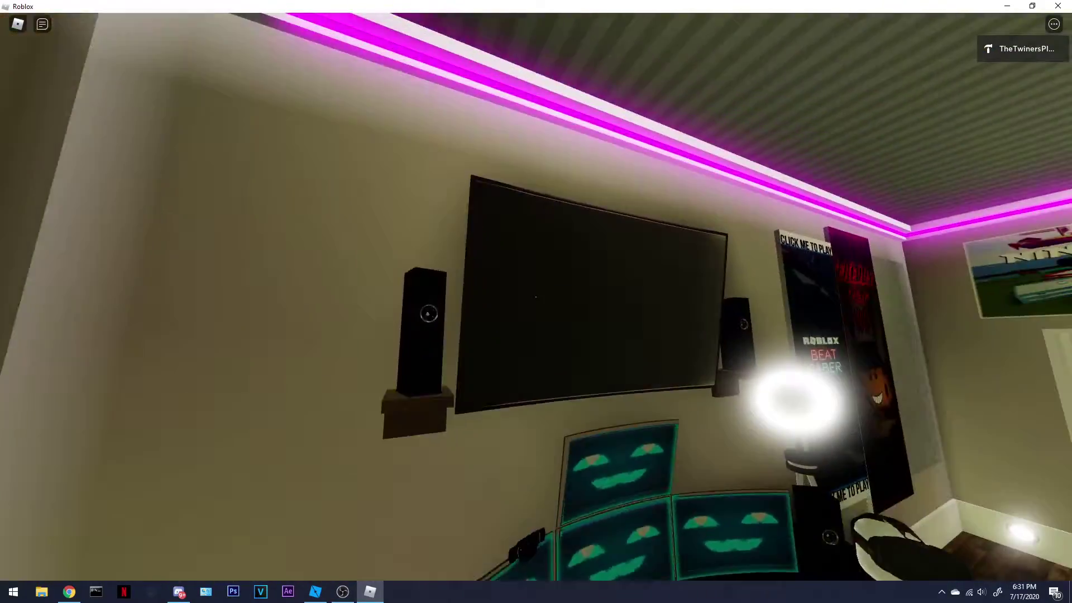
pyautogui.press('Escape')
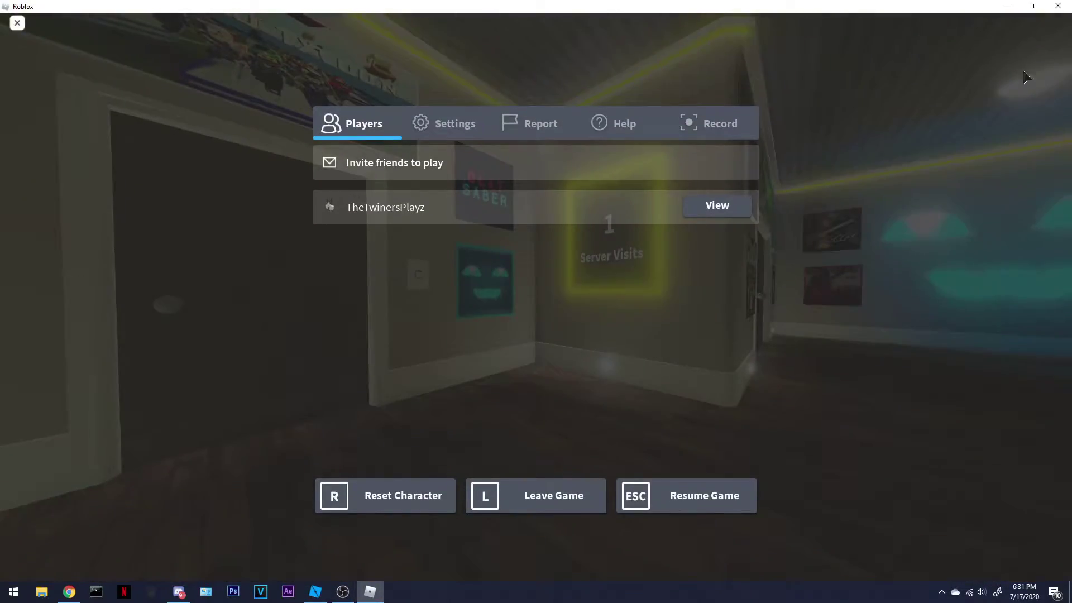
pyautogui.click(1058, 5)
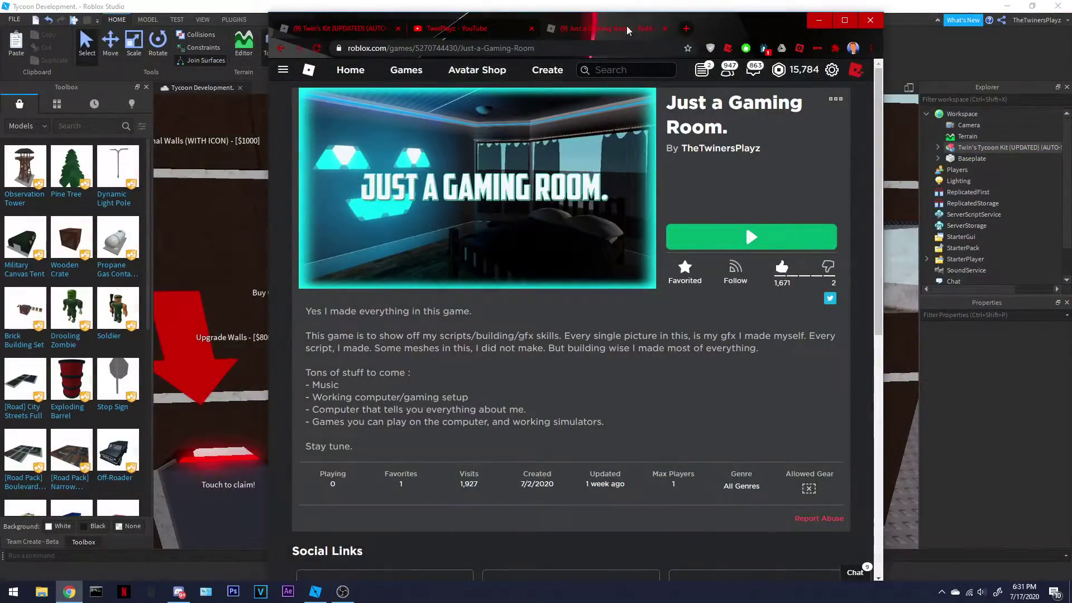
# View the Twin's Kit (UPDATED) (AUTO-SAVE) library page and the PART 1 tycoon tutorial on the TwinPlayz YouTube channel
pyautogui.click(336, 30)
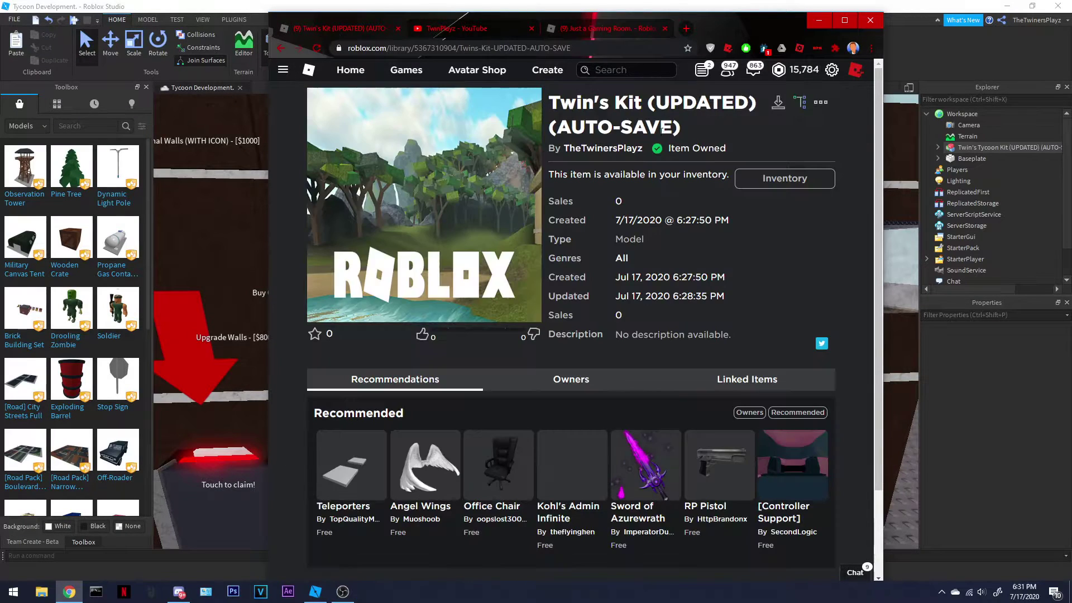
pyautogui.click(443, 28)
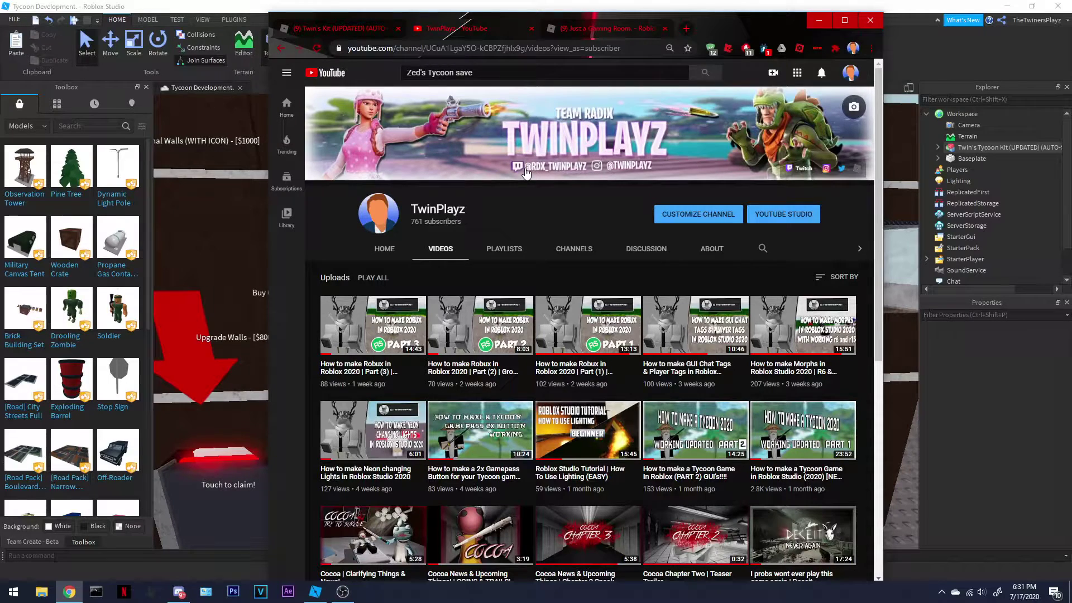
pyautogui.click(770, 474)
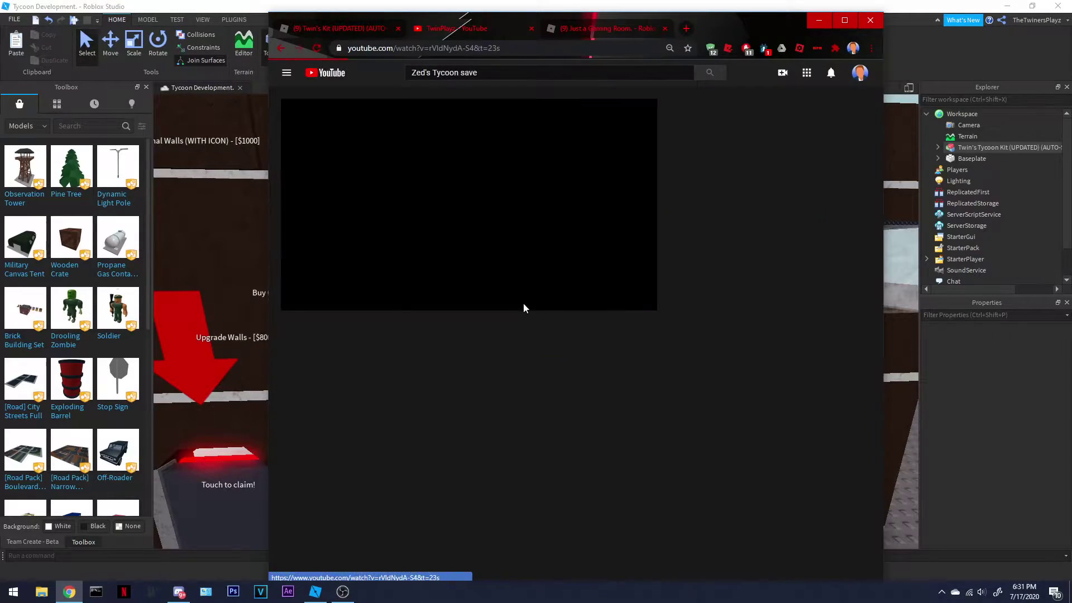
pyautogui.click(476, 211)
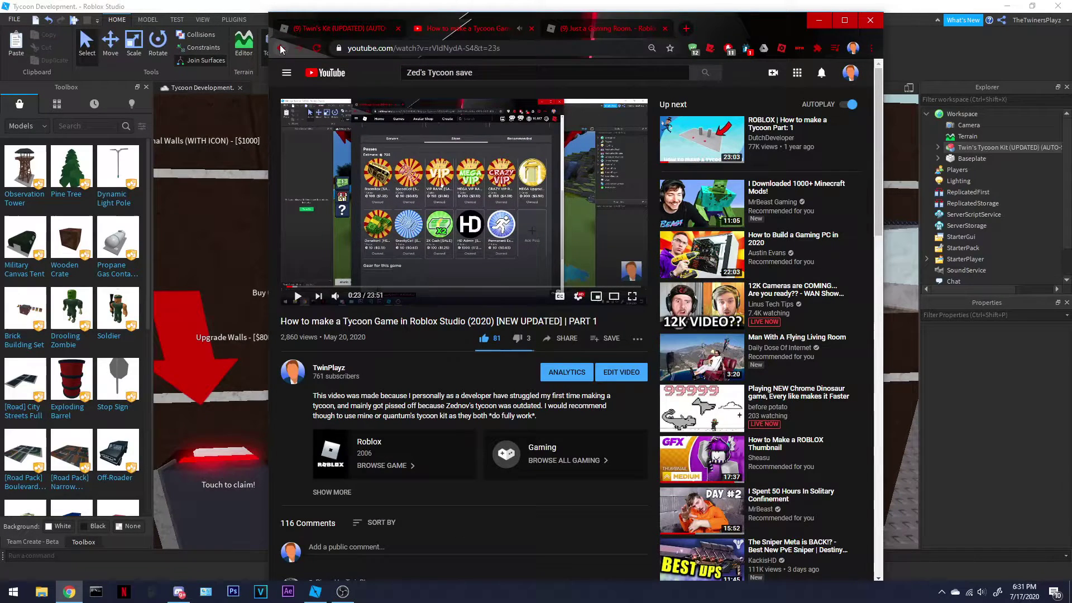
# Return to the TwinPlayz channel's uploaded videos and move the browser away from Roblox Studio
pyautogui.click(291, 374)
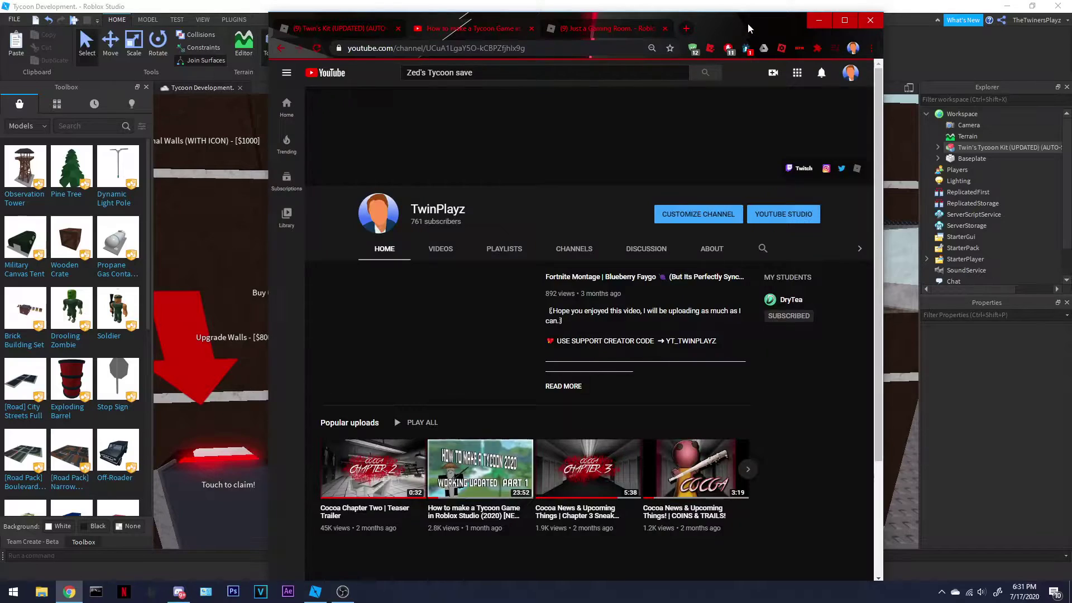
pyautogui.click(441, 249)
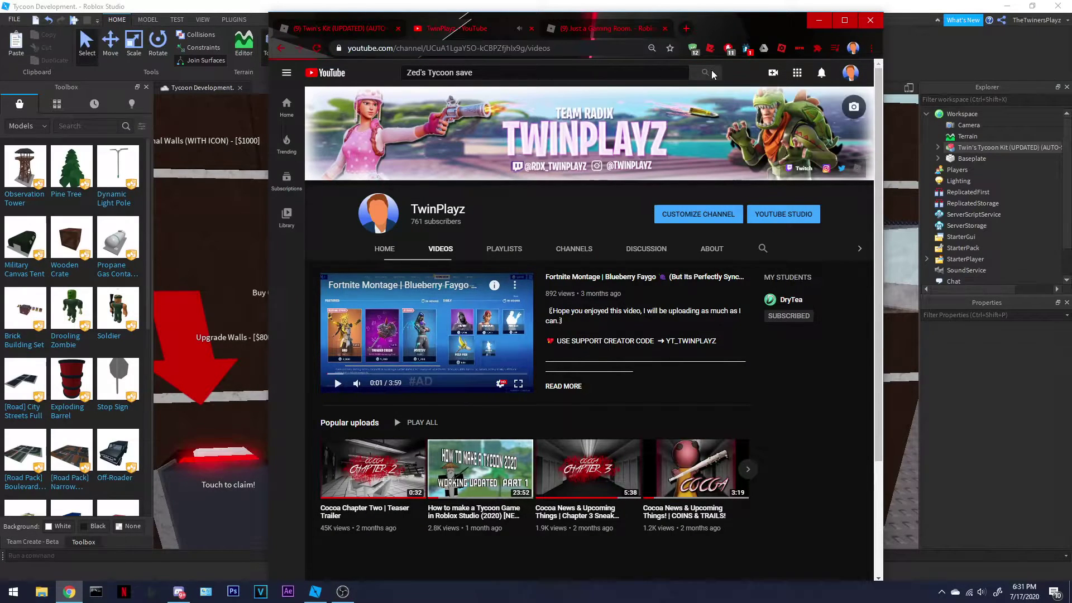
pyautogui.moveTo(735, 28); pyautogui.dragTo(0, 50)
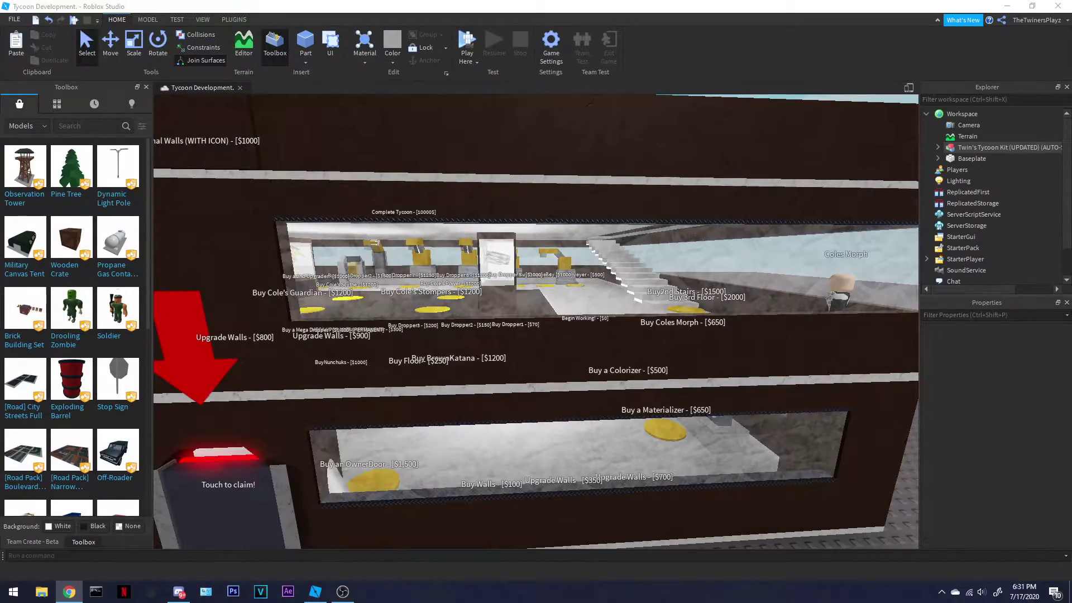
# Expand Twin's Tycoon Kit in the workspace and open its SaveTrigger script
pyautogui.press('s')
pyautogui.moveTo(698, 283); pyautogui.dragTo(490, 353, button='right')
pyautogui.press('s')
pyautogui.press('w')
pyautogui.click(940, 141)
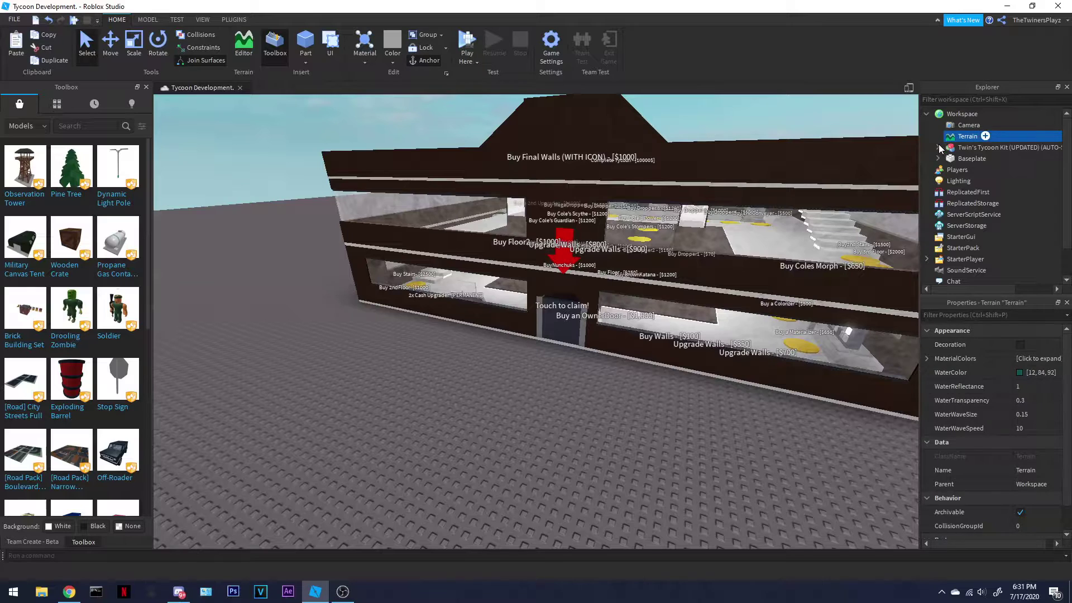
pyautogui.click(939, 148)
pyautogui.click(961, 218)
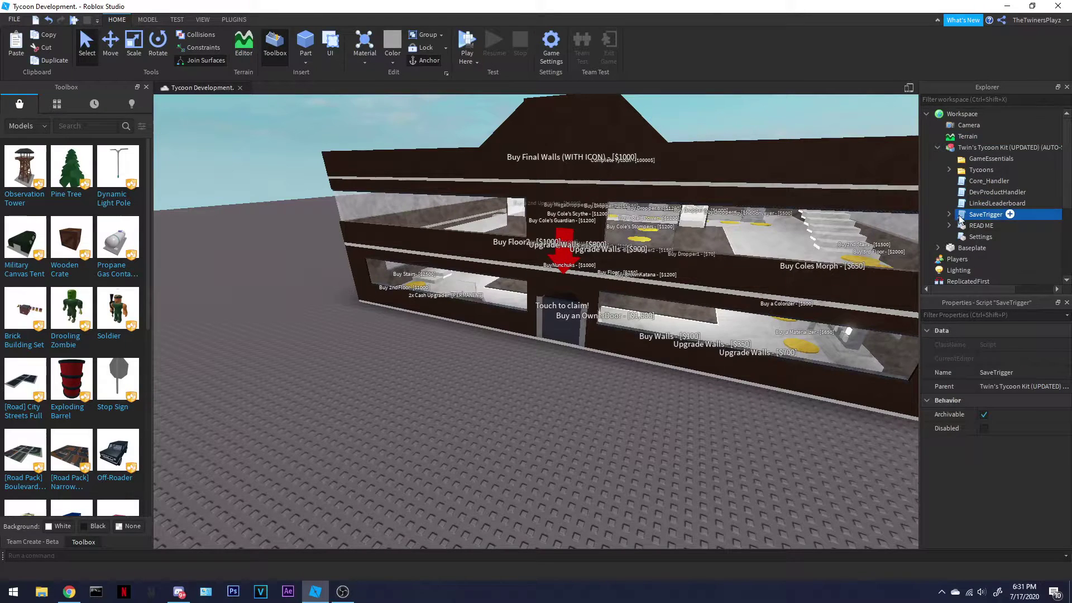
pyautogui.doubleClick(960, 218)
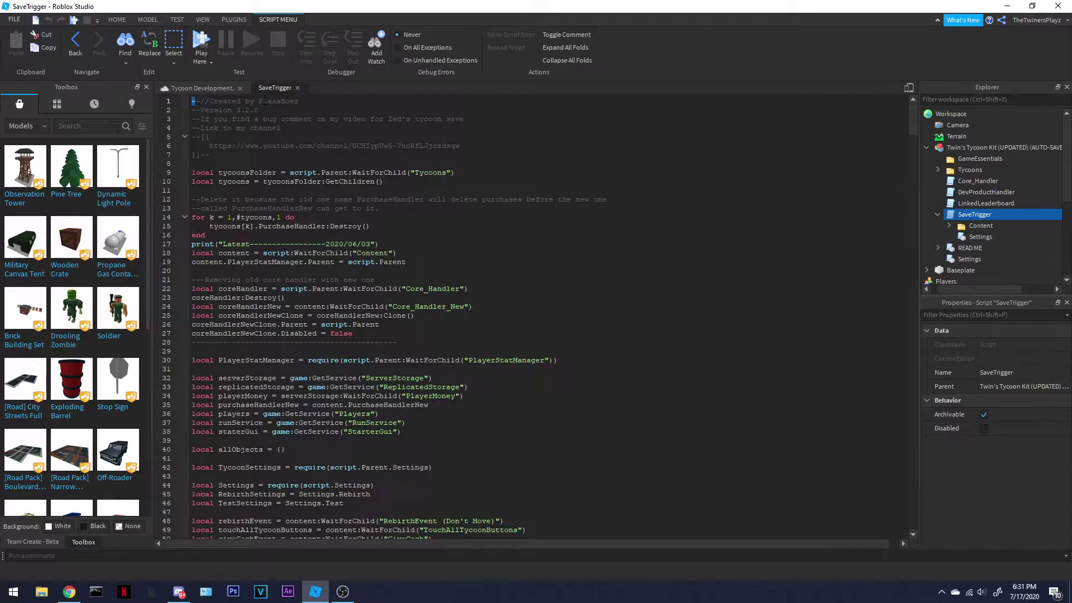
# Review the creator credit and opening code of the SaveTrigger script, and close the script
pyautogui.moveTo(191, 101); pyautogui.dragTo(362, 104)
pyautogui.click(362, 102)
pyautogui.scroll(-2, 362, 134)
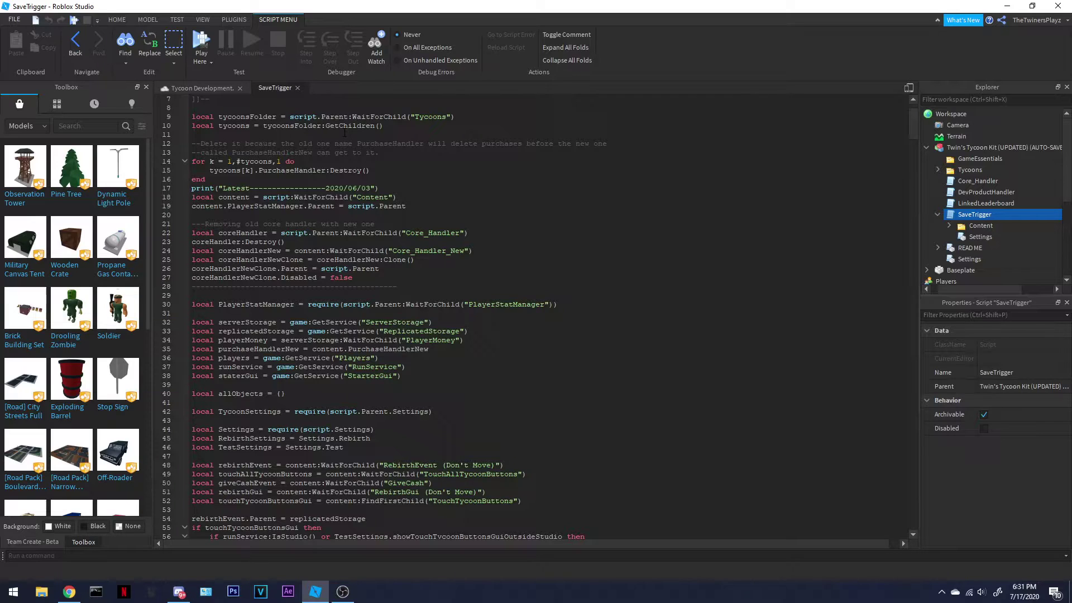
pyautogui.scroll(2, 341, 136)
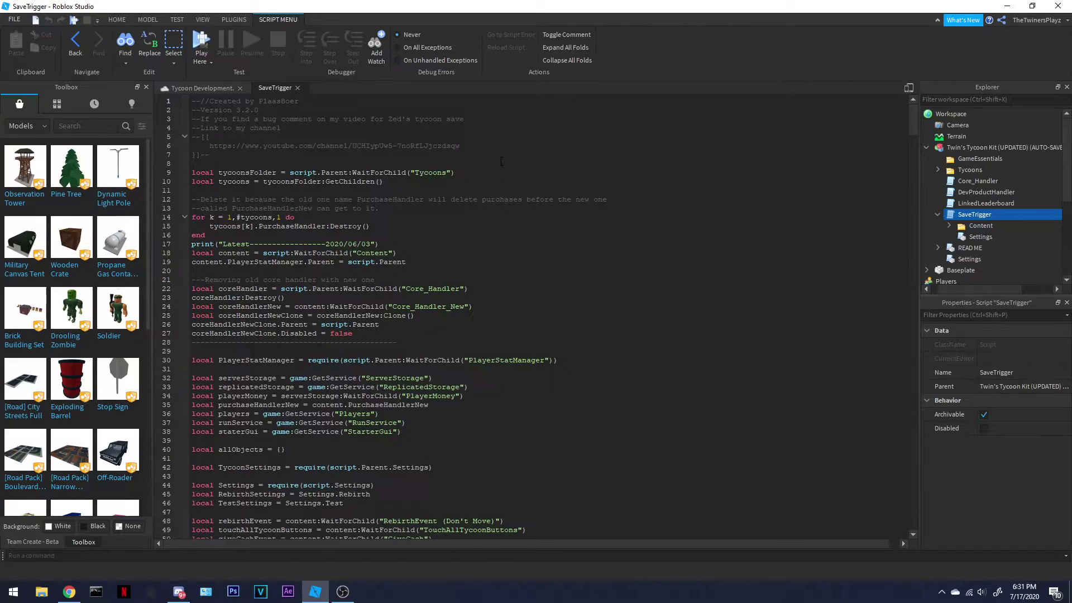
pyautogui.click(299, 86)
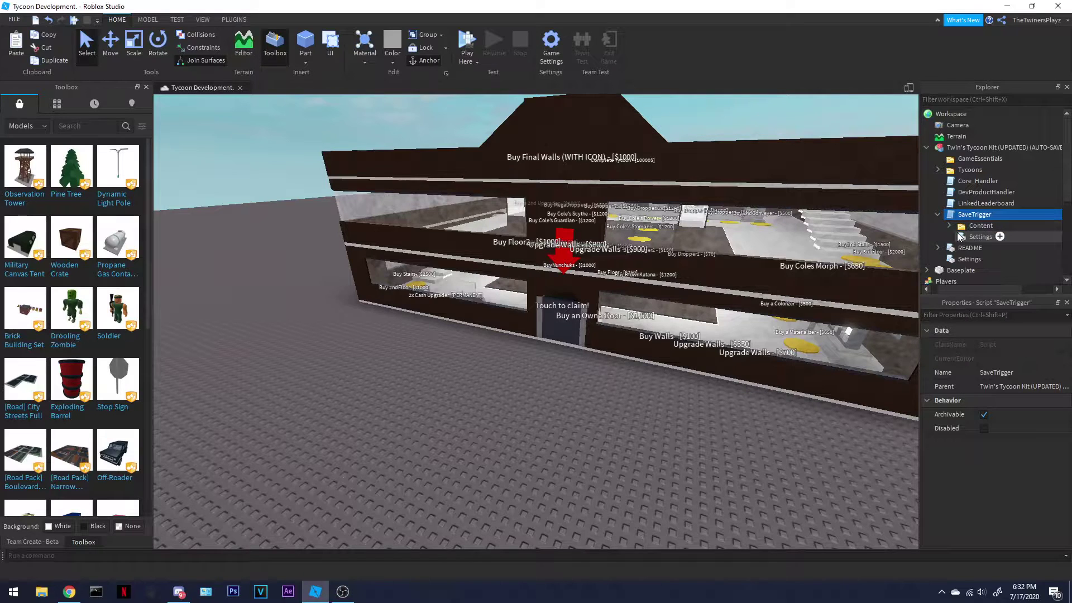
# Open the Settings module script inside SaveTrigger
pyautogui.click(937, 215)
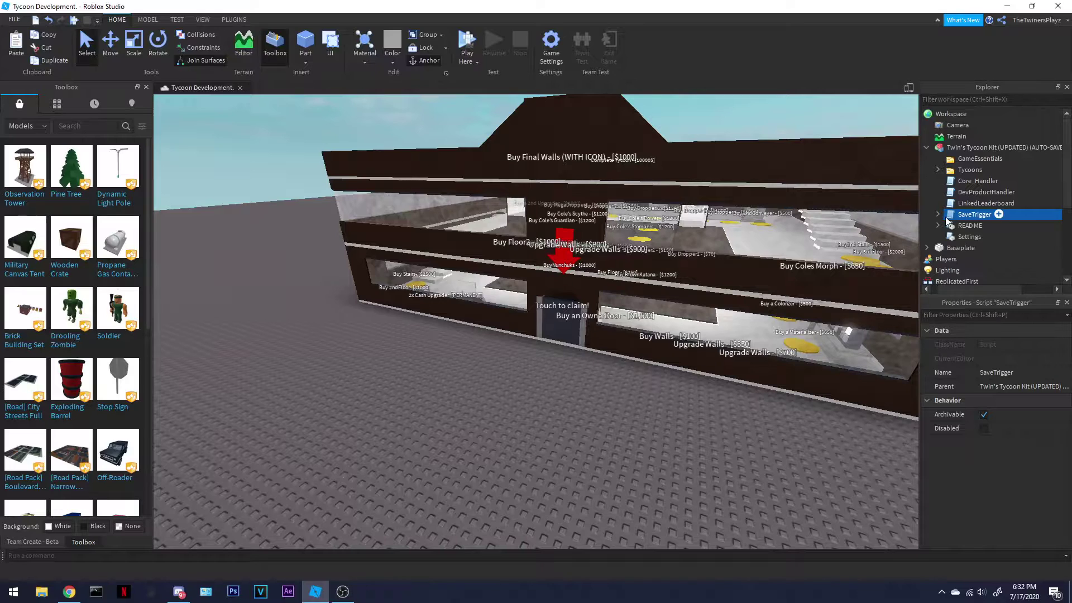
pyautogui.click(940, 215)
pyautogui.doubleClick(980, 236)
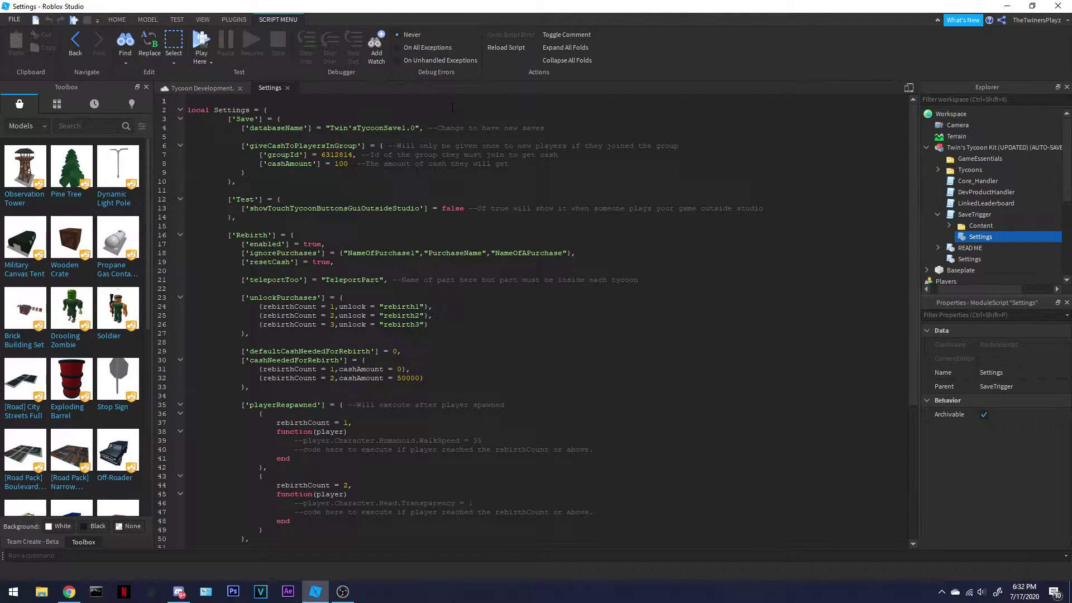
# Examine the databaseName and groupId values in the Save section of the Settings script
pyautogui.moveTo(416, 123); pyautogui.dragTo(330, 128)
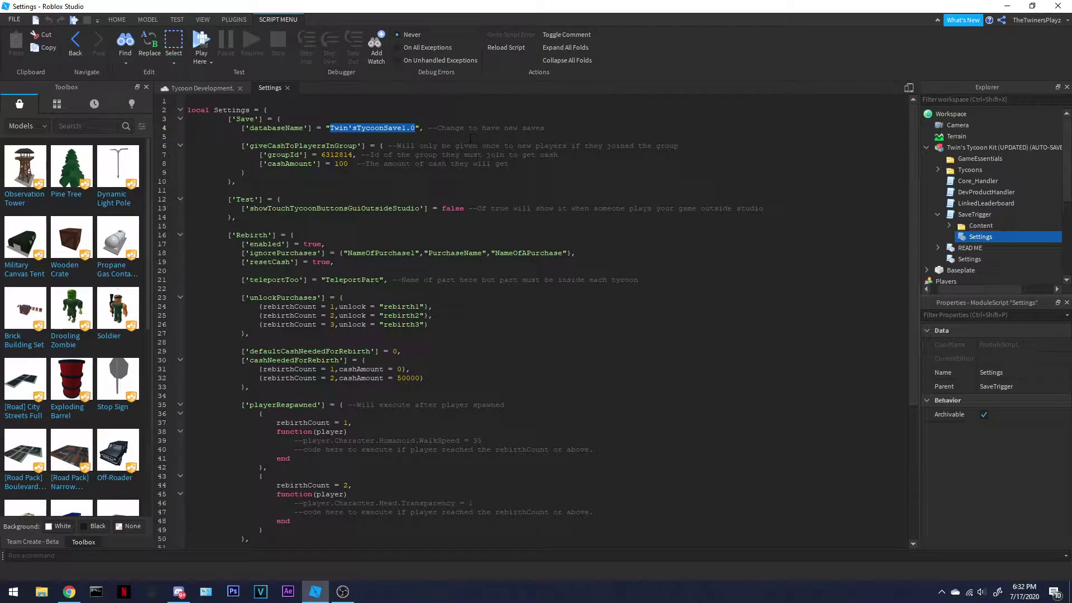
pyautogui.click(398, 141)
pyautogui.moveTo(340, 157)
pyautogui.mouseDown()
pyautogui.moveTo(320, 155)
pyautogui.moveTo(354, 156)
pyautogui.moveTo(312, 156)
pyautogui.moveTo(334, 156)
pyautogui.moveTo(321, 155)
pyautogui.mouseUp()
pyautogui.click(354, 156)
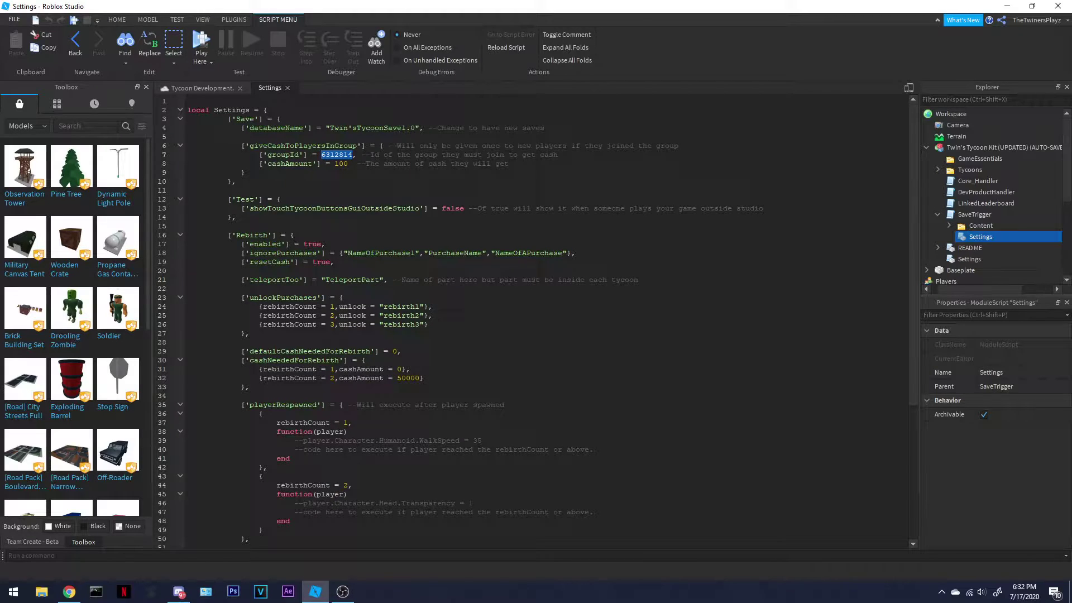
# Switch to the browser and open the Ninjago Official Roblox Group page from the group list
pyautogui.hotkey('alt', 'Tab')
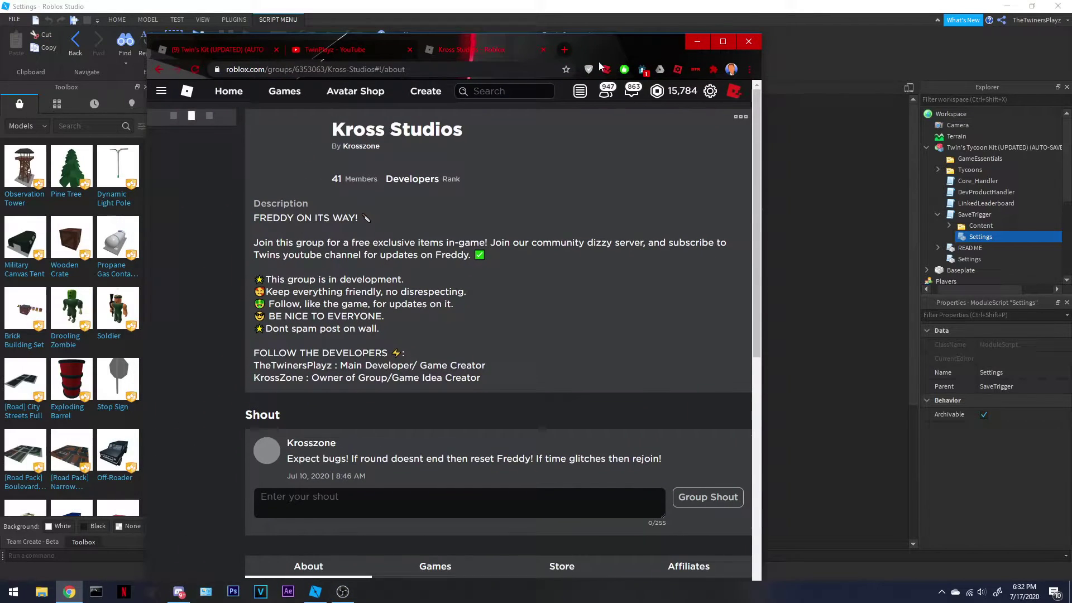
pyautogui.scroll(-3, 497, 335)
pyautogui.scroll(-3, 436, 252)
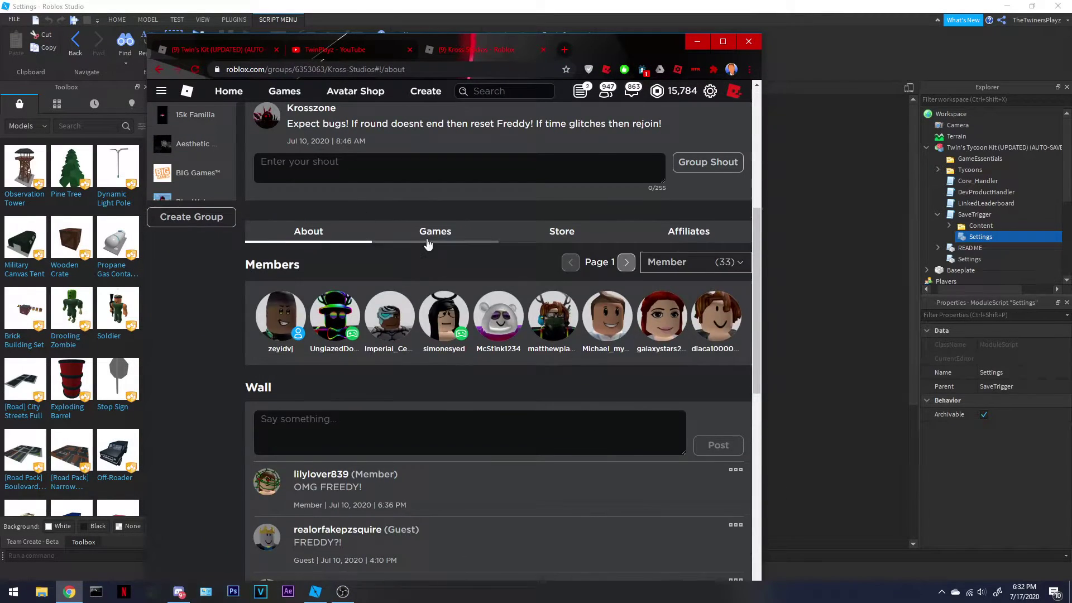
pyautogui.click(436, 230)
pyautogui.scroll(6, 243, 283)
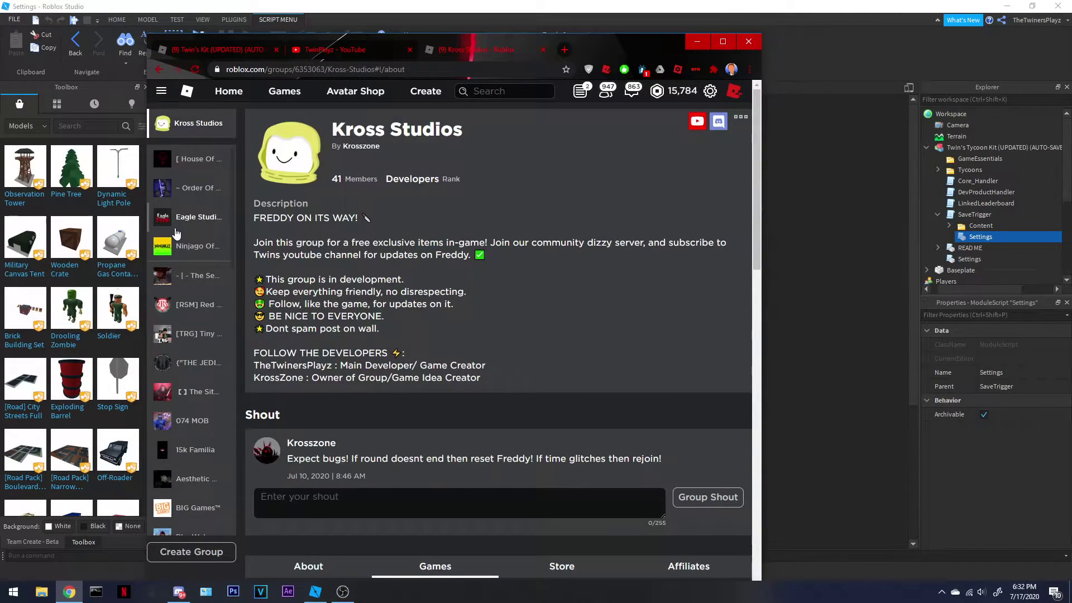
pyautogui.click(198, 246)
# Locate the group ID in the Ninjago group's web address, and move the browser aside to return to Roblox Studio
pyautogui.moveTo(624, 49); pyautogui.dragTo(449, 75)
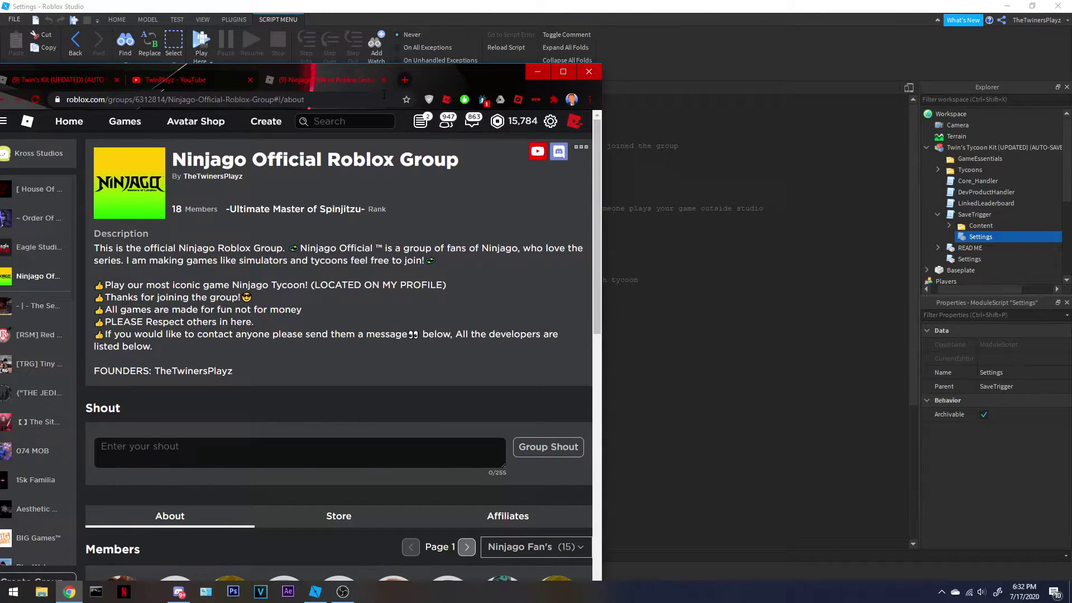
pyautogui.moveTo(177, 99); pyautogui.dragTo(212, 99)
pyautogui.doubleClick(441, 208)
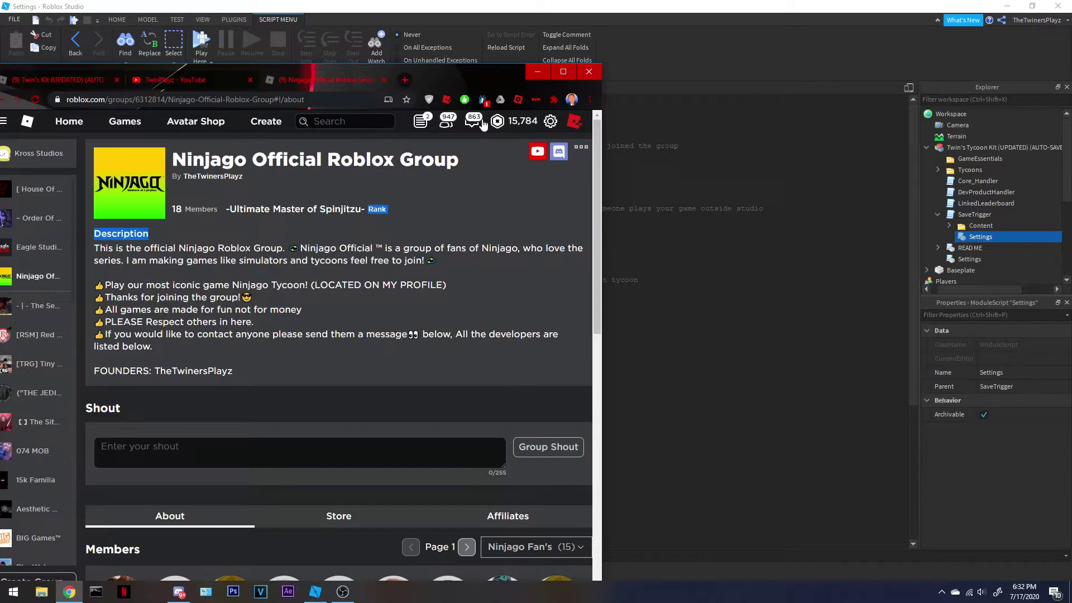
pyautogui.moveTo(452, 70); pyautogui.dragTo(0, 98)
pyautogui.click(344, 145)
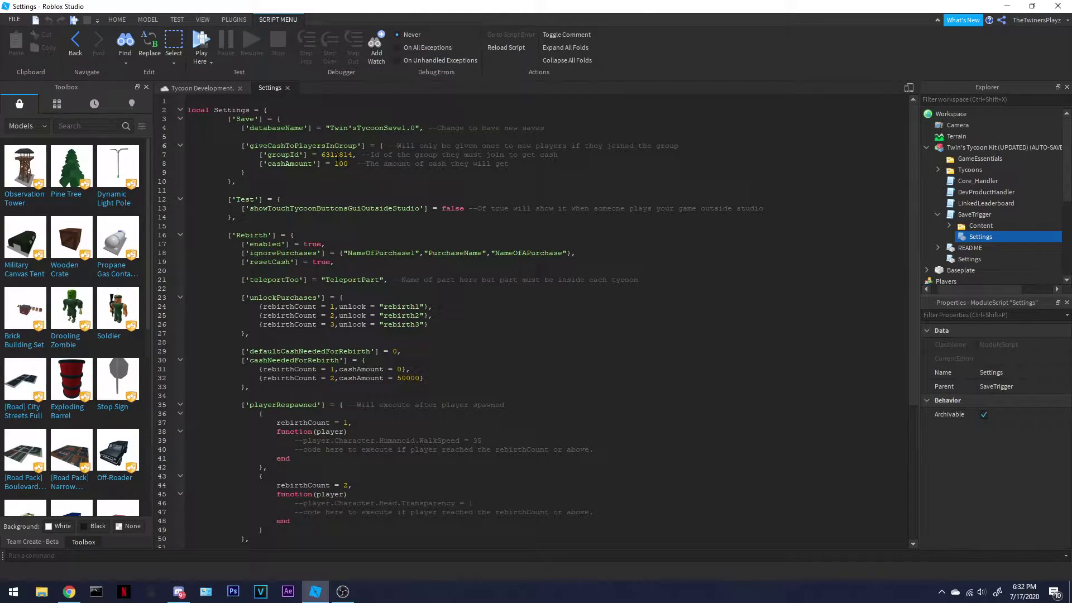
# Examine the cashAmount value in the giveCashToPlayersInGroup settings
pyautogui.hotkey('alt', 'Tab')
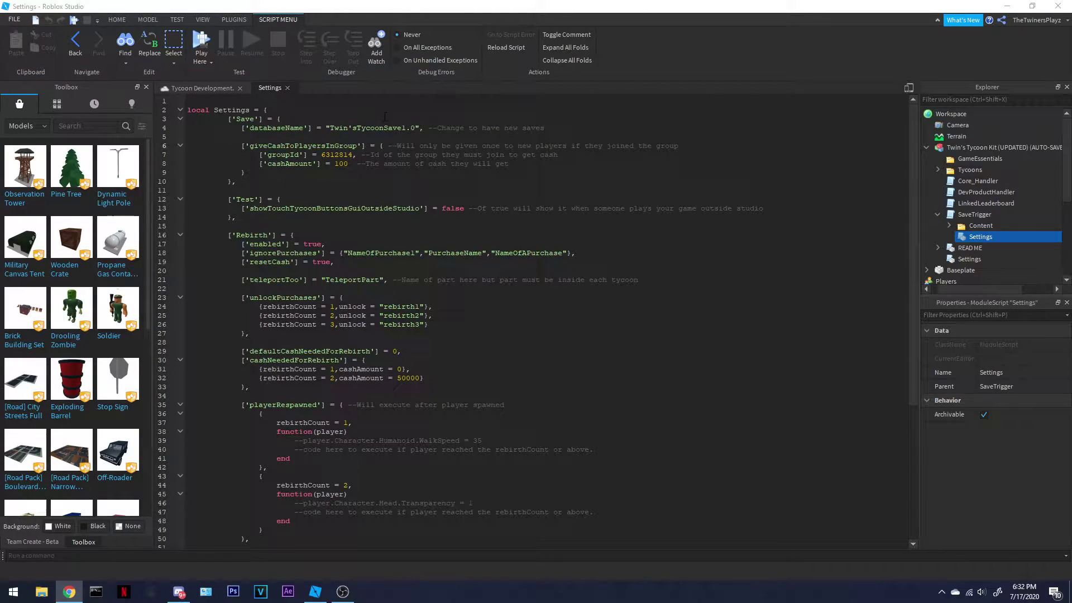
pyautogui.click(350, 164)
pyautogui.moveTo(349, 164); pyautogui.dragTo(338, 167)
pyautogui.click(340, 166)
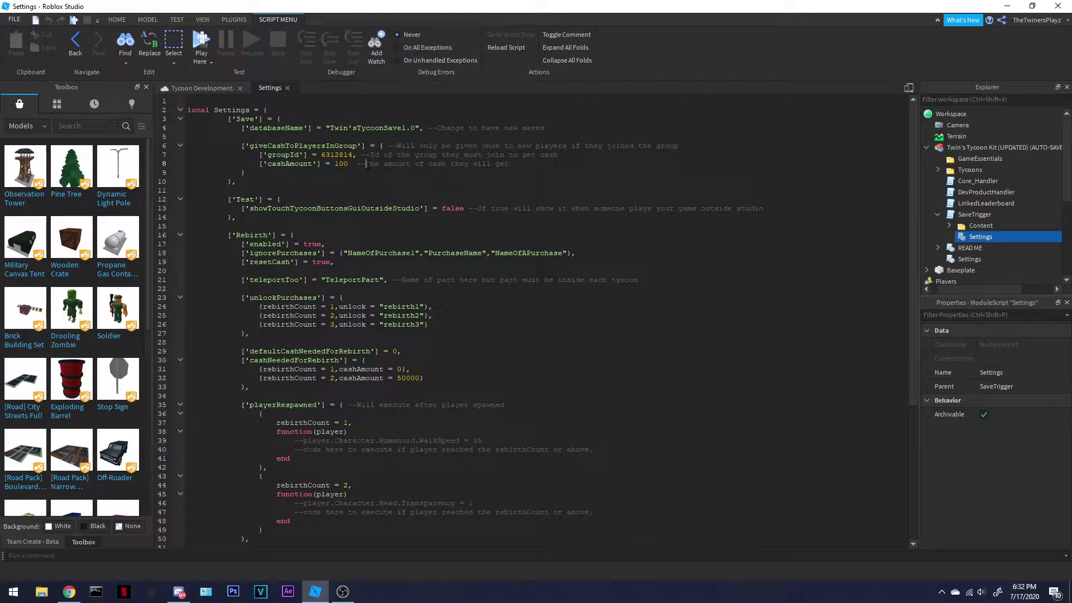
pyautogui.hotkey('alt', 'Tab')
pyautogui.click(376, 202)
# Examine the Rebirth section of the Settings script, focusing on the entries under cashNeededForRebirth
pyautogui.scroll(-7, 501, 225)
pyautogui.scroll(2, 506, 251)
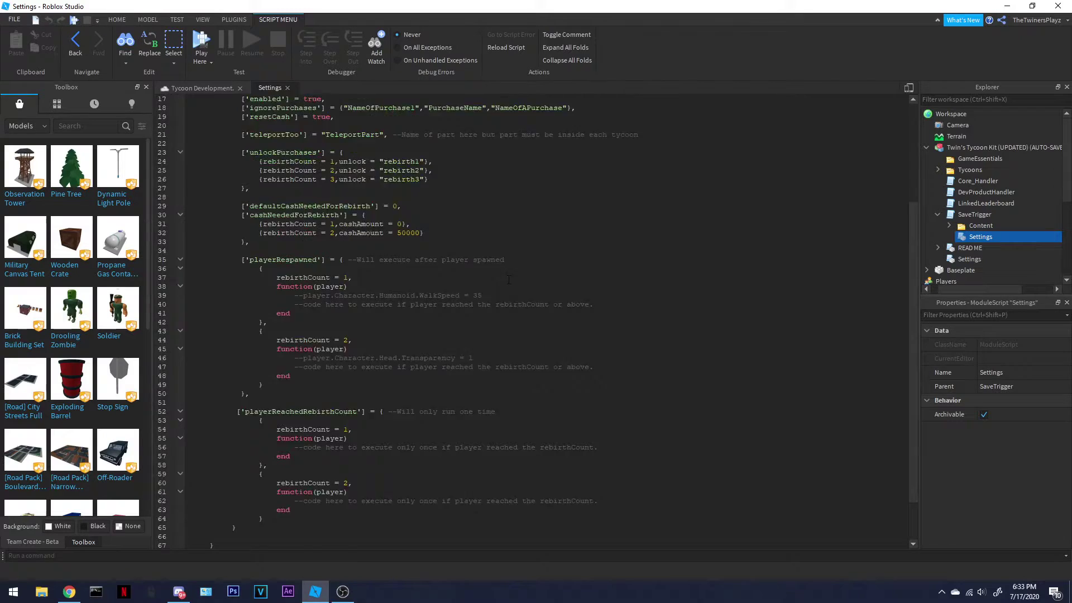
pyautogui.scroll(5, 491, 285)
pyautogui.moveTo(425, 378); pyautogui.dragTo(296, 379)
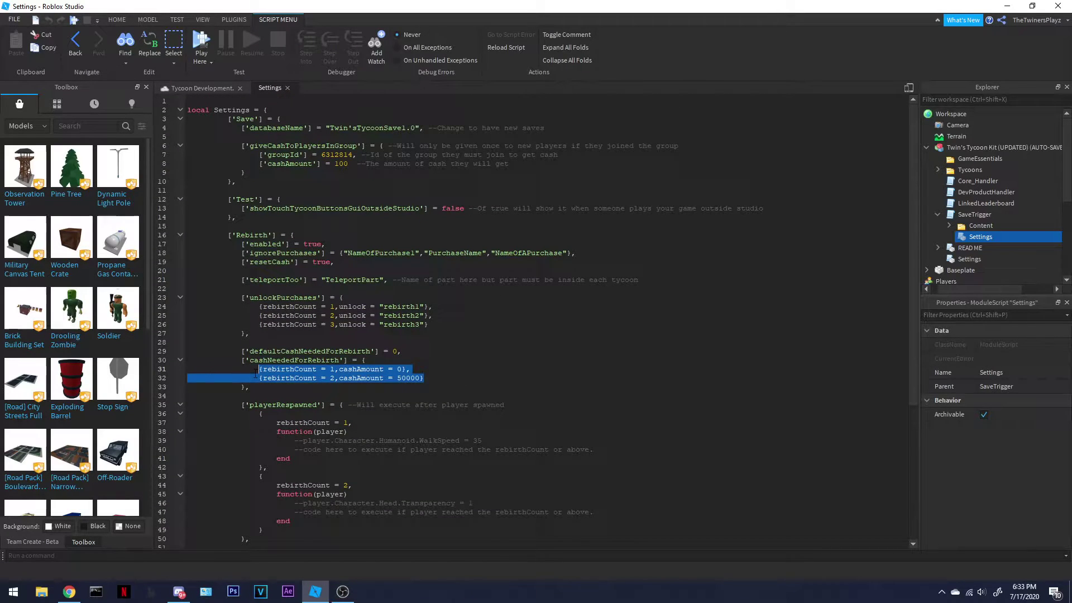
pyautogui.click(330, 373)
pyautogui.moveTo(425, 379); pyautogui.dragTo(240, 362)
pyautogui.click(321, 370)
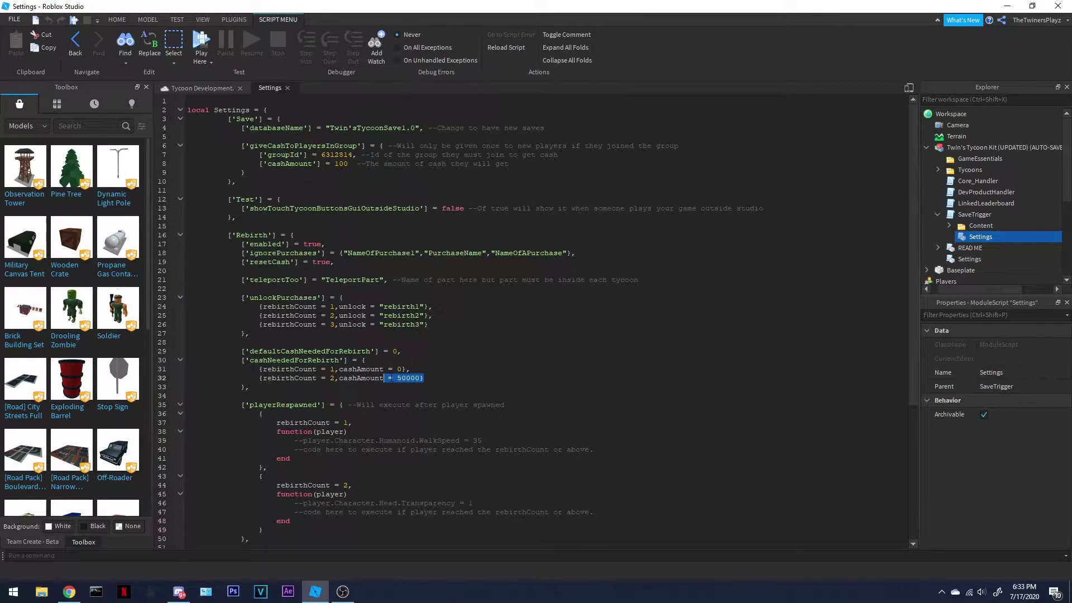
pyautogui.moveTo(425, 379); pyautogui.dragTo(223, 379)
pyautogui.click(424, 380)
pyautogui.moveTo(425, 379); pyautogui.dragTo(290, 396)
pyautogui.click(258, 316)
pyautogui.click(335, 396)
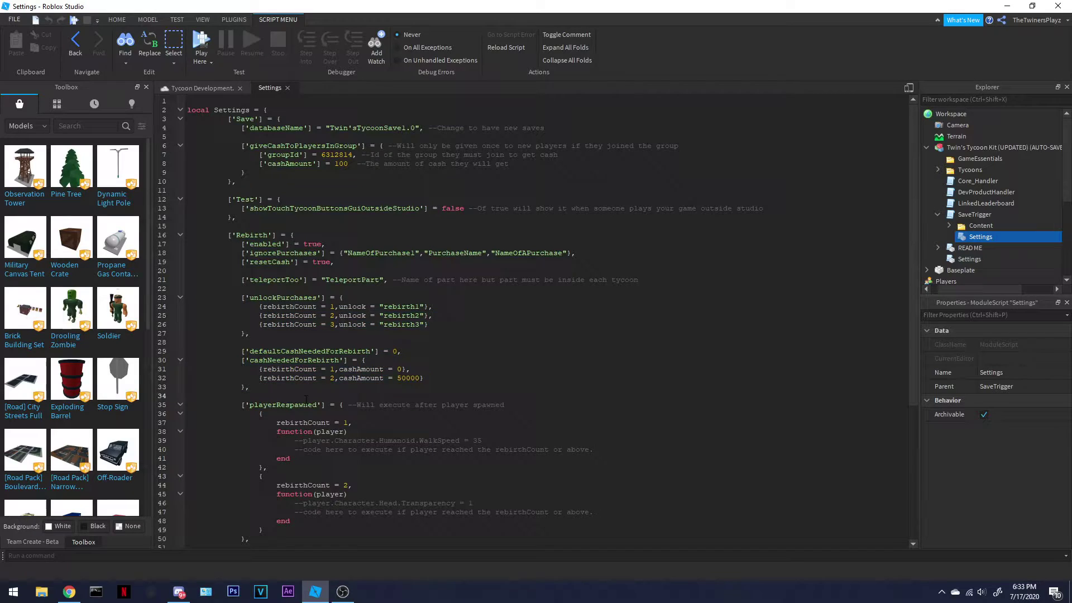
# Look over the remaining rebirth functions in the Settings script and close it
pyautogui.scroll(-7, 443, 416)
pyautogui.scroll(7, 443, 416)
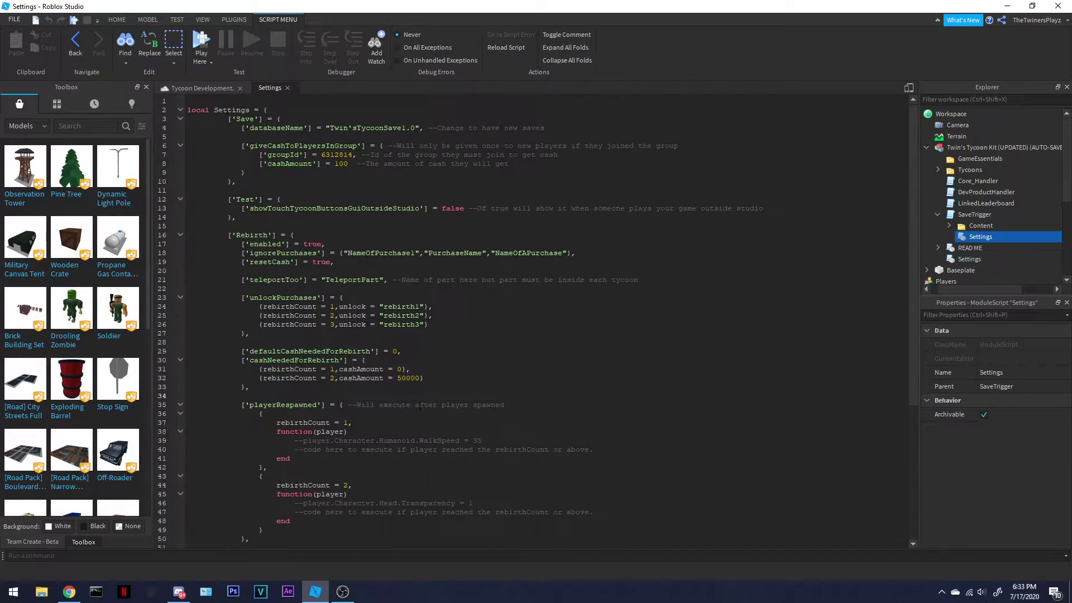
pyautogui.click(287, 88)
# Expand SaveTrigger's Content folder, read the instructions and version notes in the ReadMe script, and close it
pyautogui.click(949, 225)
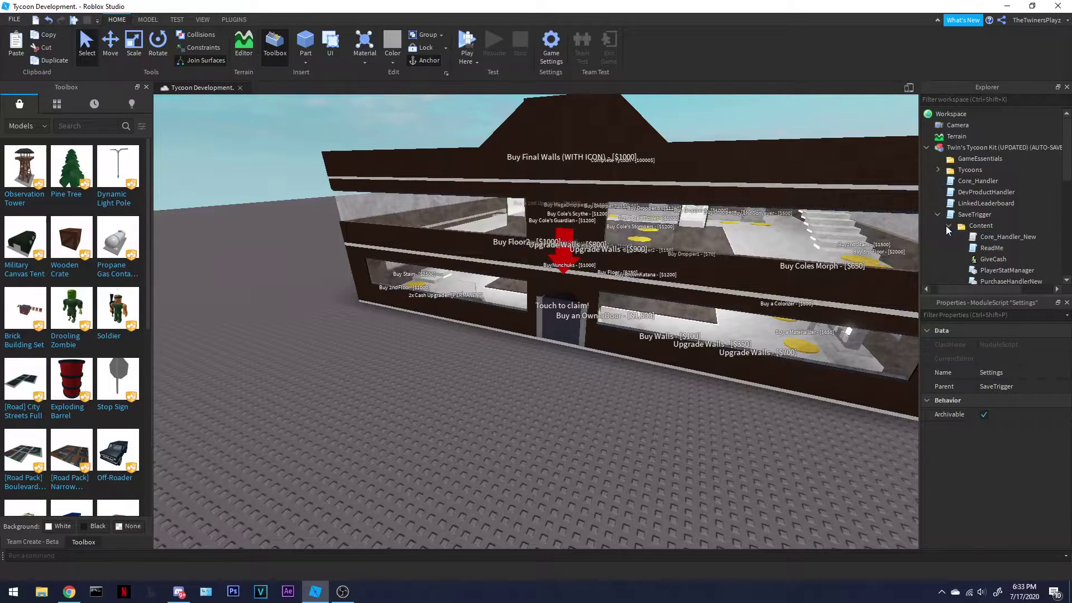
pyautogui.scroll(-2, 972, 218)
pyautogui.doubleClick(980, 183)
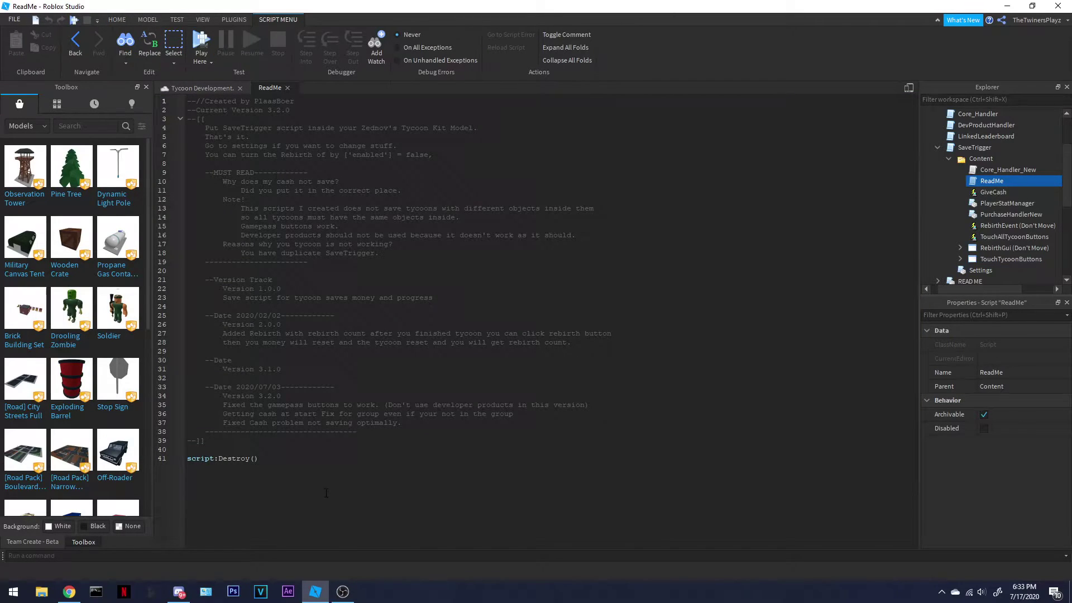
pyautogui.moveTo(327, 493); pyautogui.dragTo(223, 128)
pyautogui.click(205, 146)
pyautogui.click(367, 204)
pyautogui.click(287, 87)
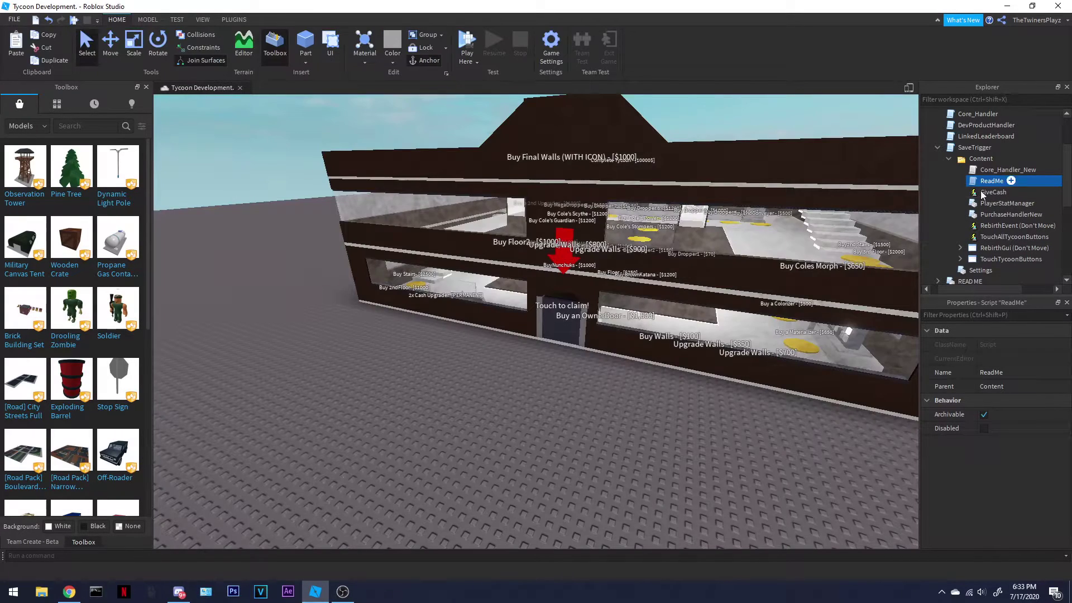
# Look over the Core_Handler_New, PlayerStatManager and PurchaseHandlerNew scripts in the Content folder, and close them
pyautogui.doubleClick(986, 171)
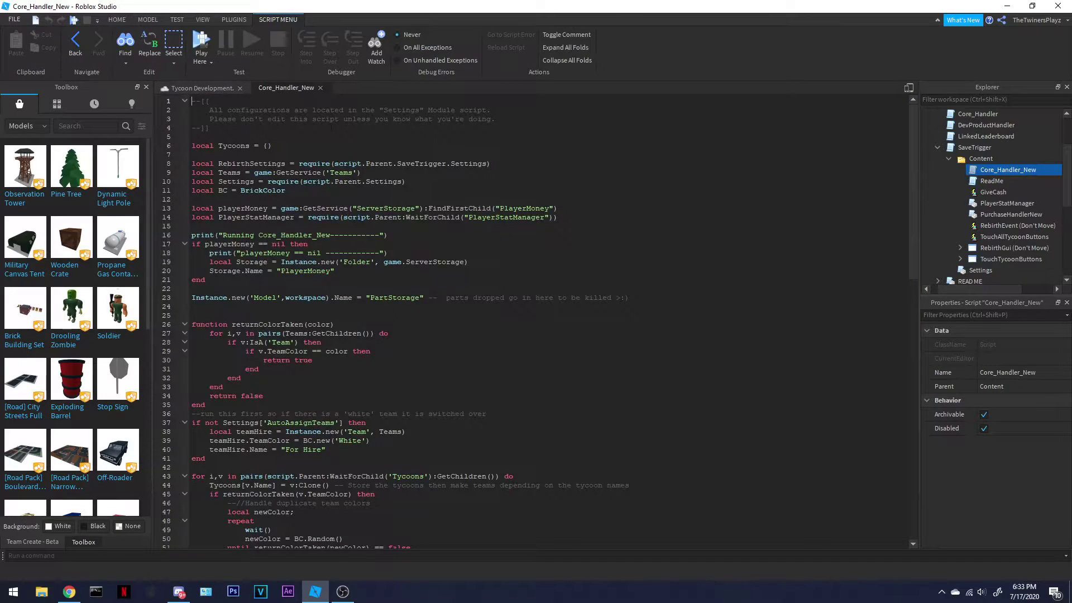
pyautogui.click(320, 89)
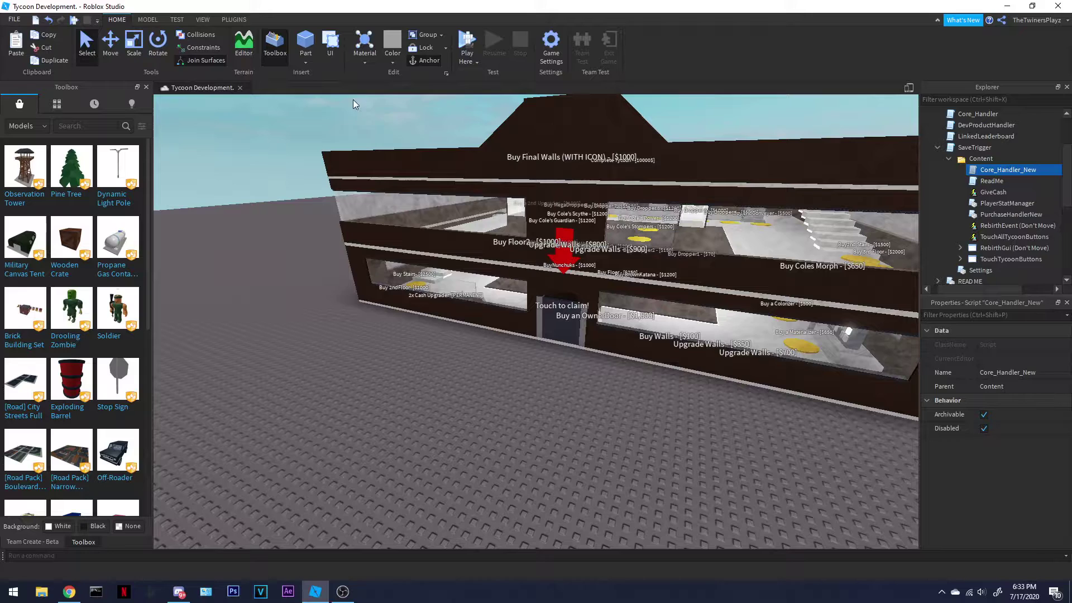
pyautogui.doubleClick(973, 207)
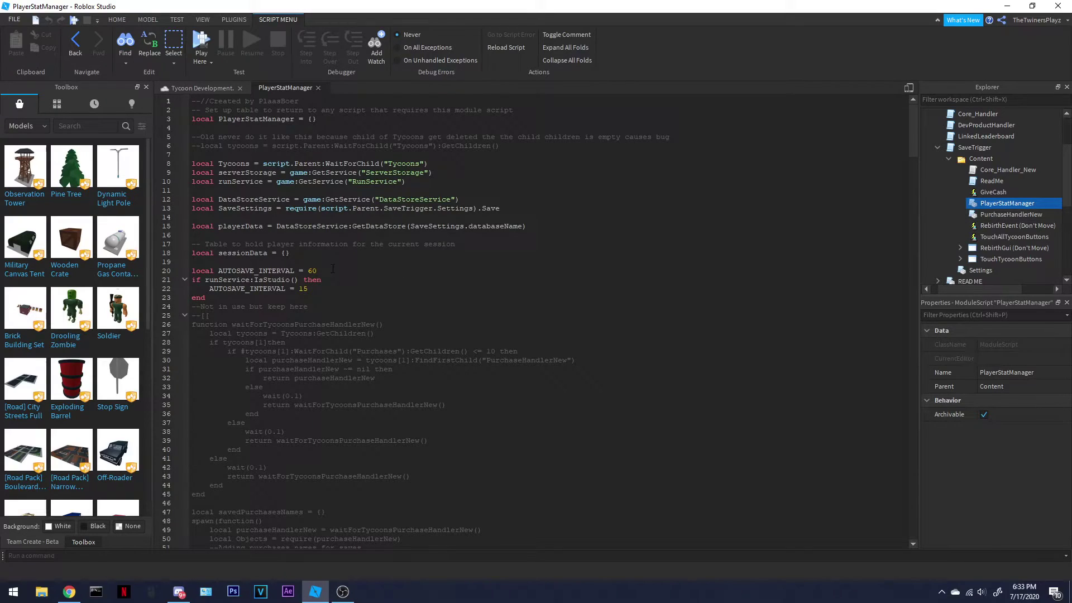
pyautogui.doubleClick(962, 216)
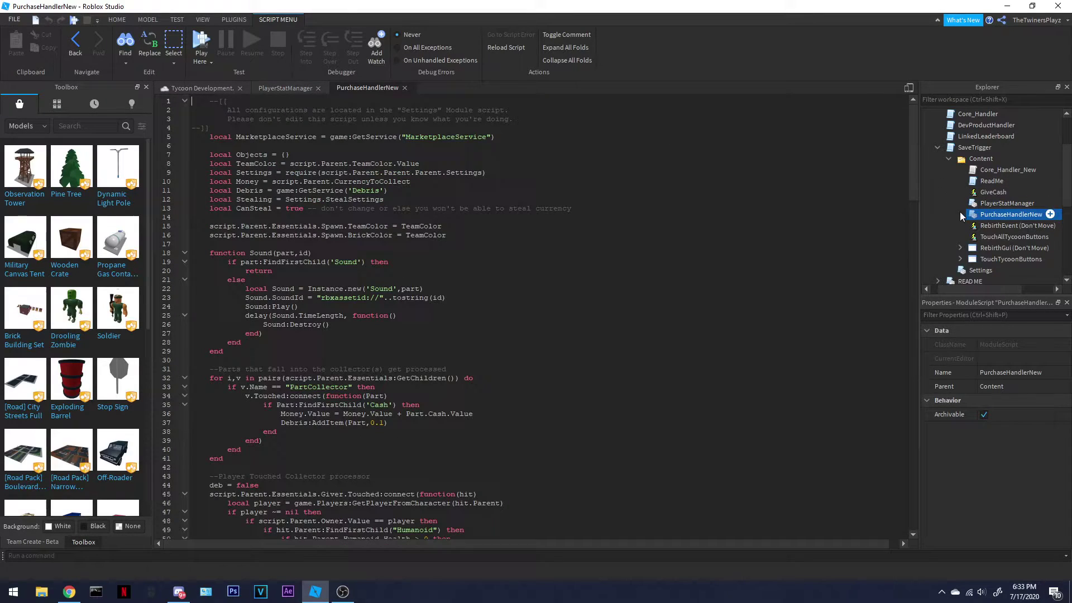
pyautogui.click(313, 89)
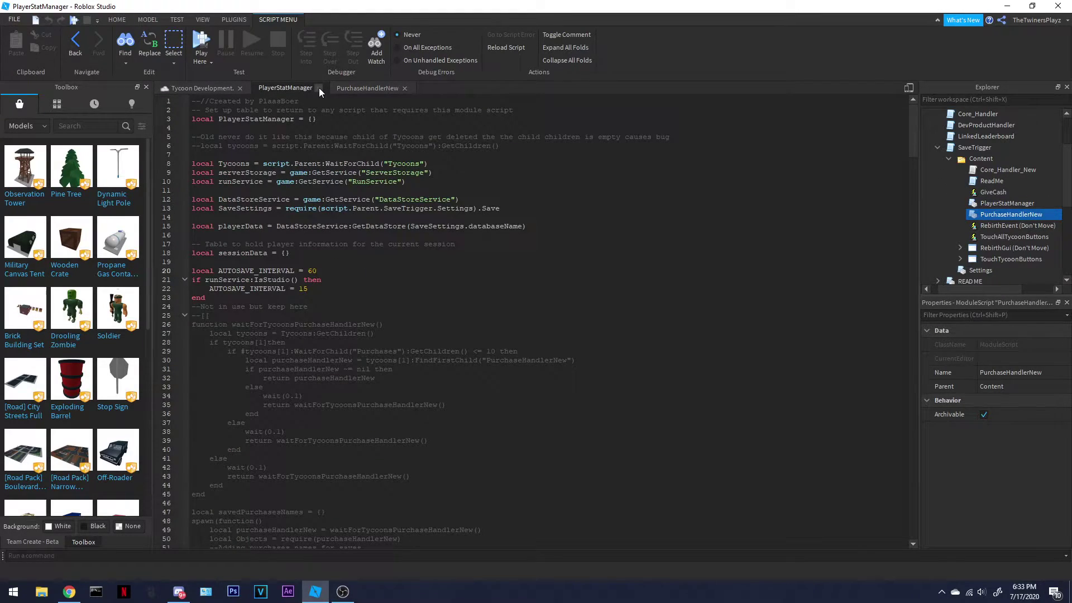
pyautogui.click(318, 89)
pyautogui.click(325, 88)
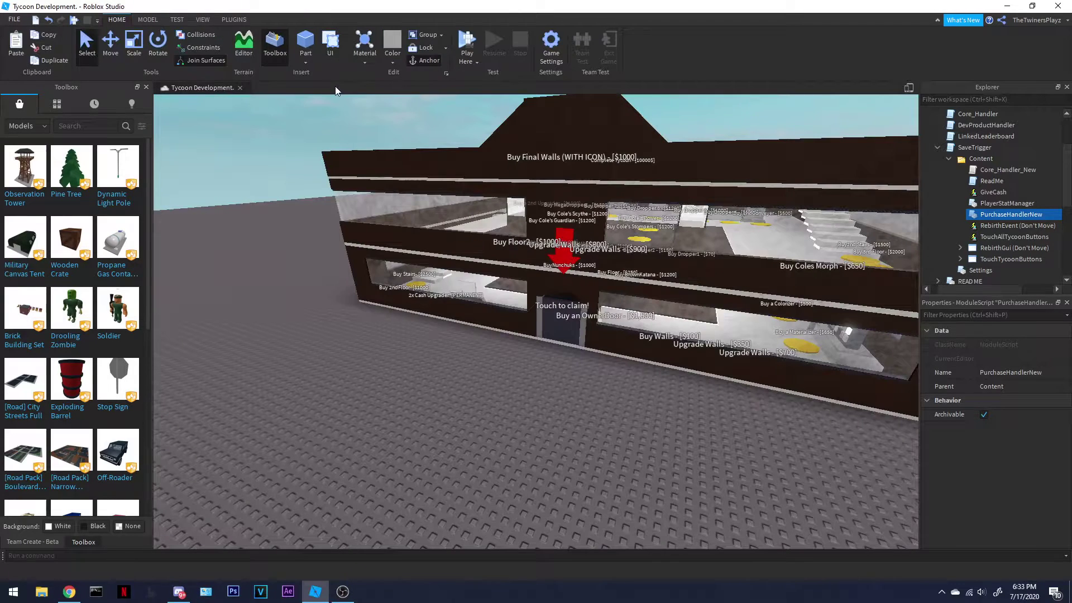
# Expand TouchTycoonButtons, look over its BuyAllPurchases script, and close the script
pyautogui.scroll(-1, 969, 228)
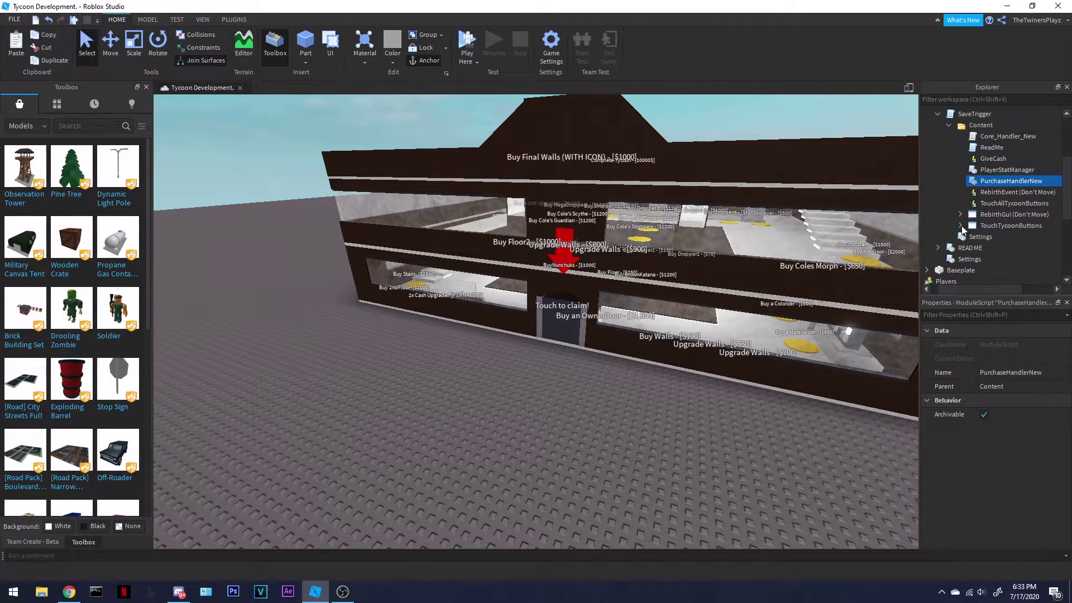
pyautogui.click(961, 225)
pyautogui.click(961, 226)
pyautogui.click(961, 226)
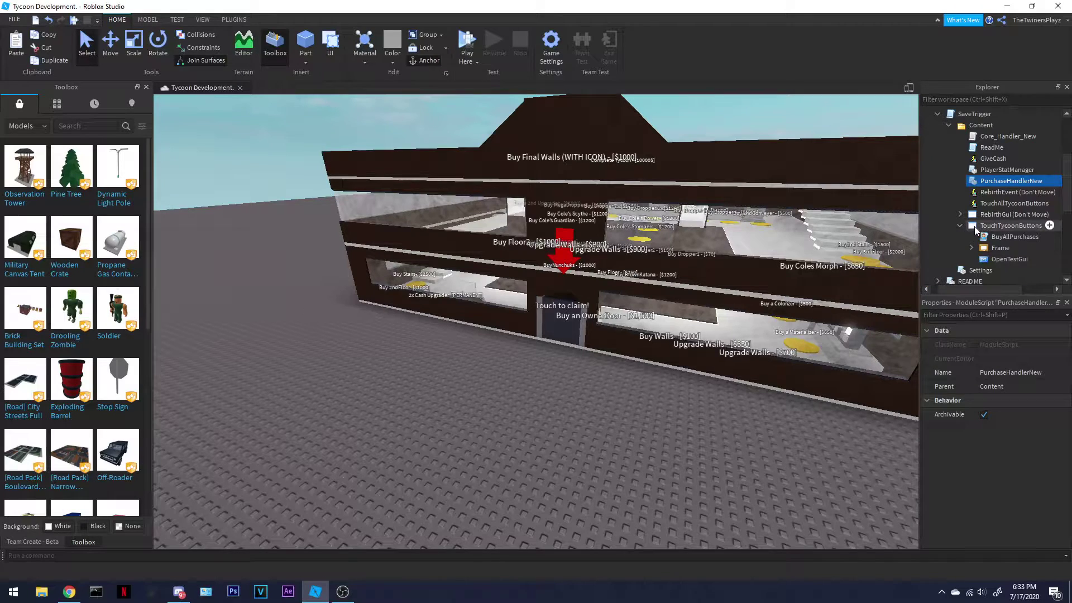
pyautogui.click(983, 225)
pyautogui.doubleClick(1005, 236)
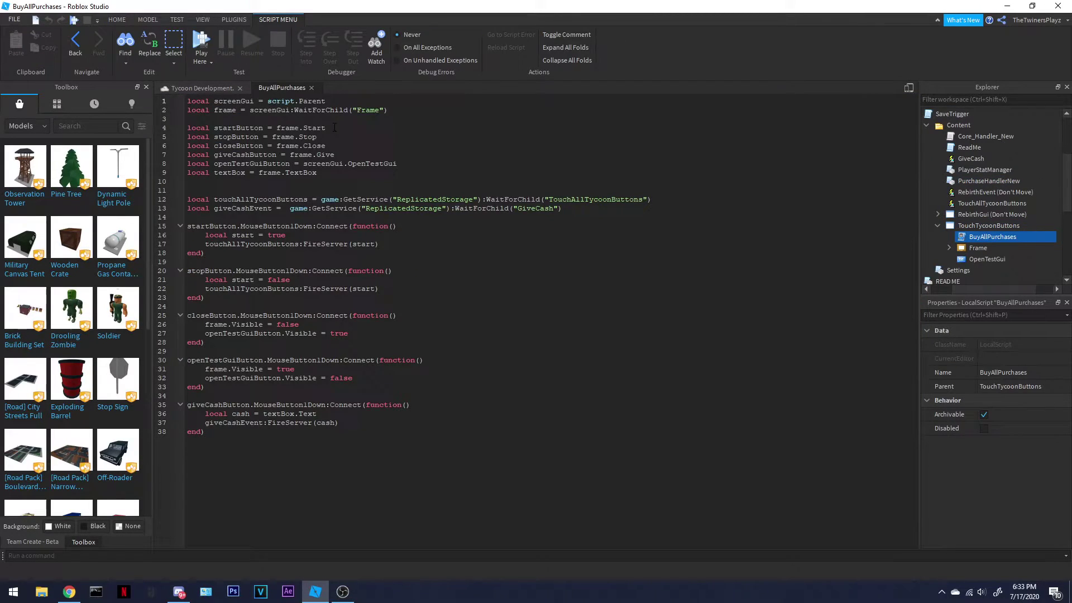
pyautogui.click(313, 88)
# View the contents of the Frame in TouchTycoonButtons, and collapse both objects
pyautogui.click(950, 248)
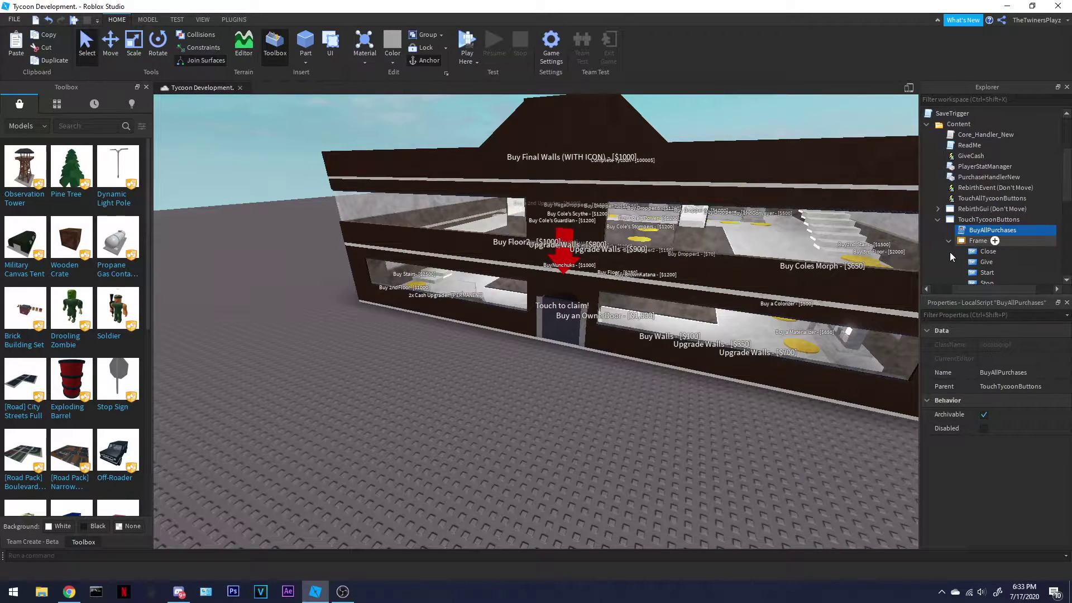
pyautogui.scroll(-2, 953, 246)
pyautogui.click(949, 177)
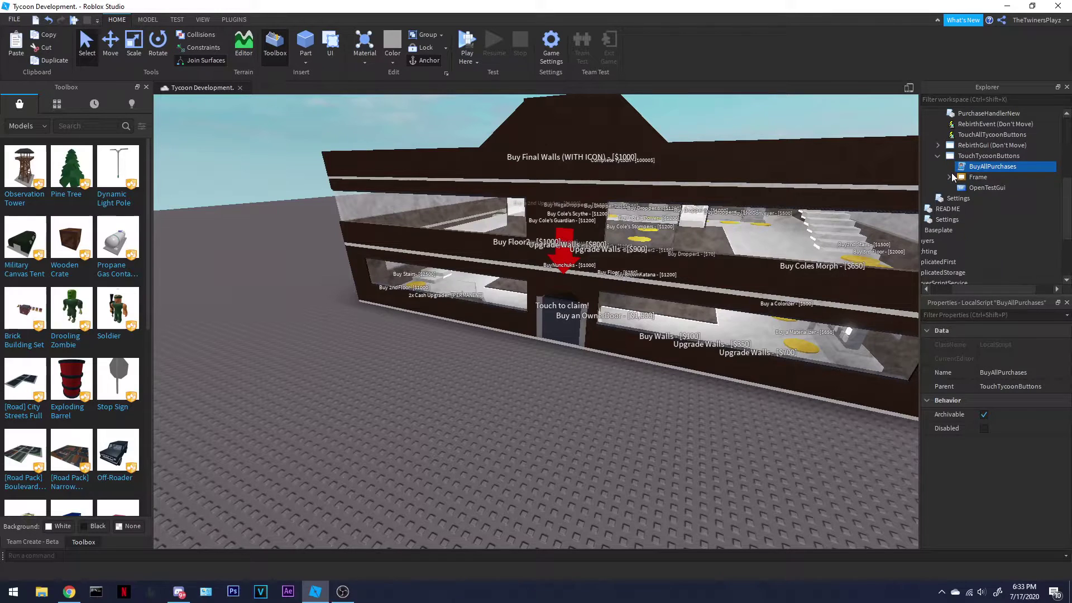
pyautogui.click(955, 157)
pyautogui.doubleClick(954, 157)
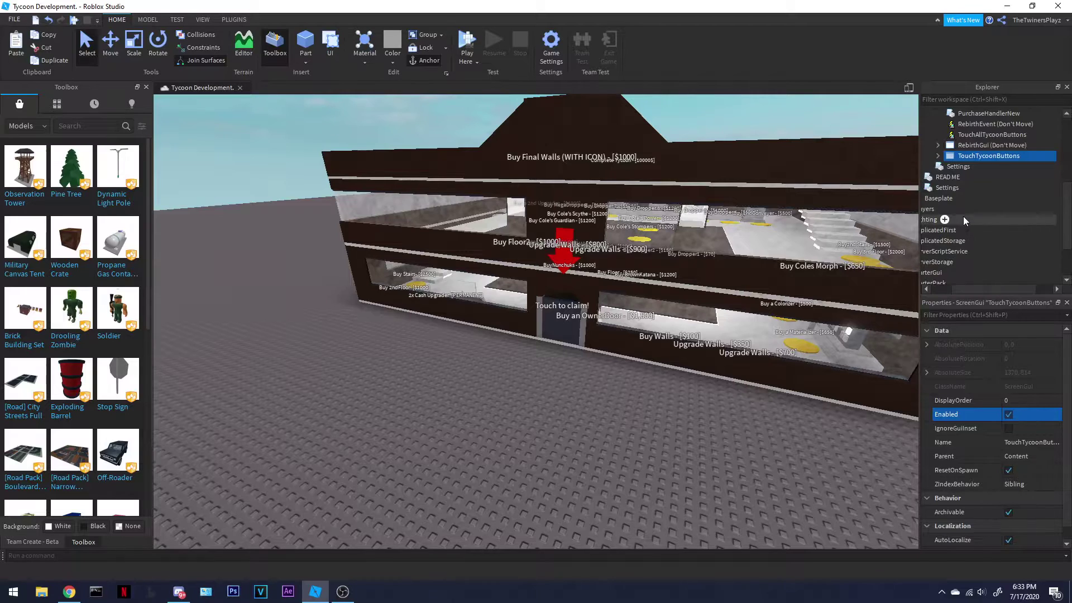
# Expand RebirthGui (Don't Move), look over its Rebirth script, close the script and collapse the GUI
pyautogui.scroll(3, 958, 219)
pyautogui.click(939, 209)
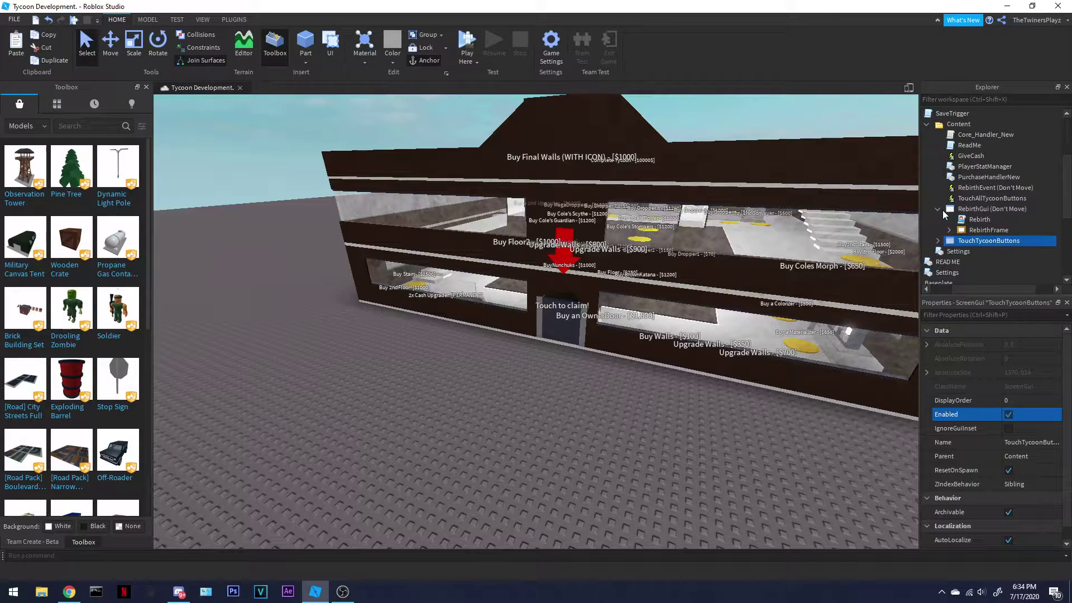
pyautogui.doubleClick(980, 220)
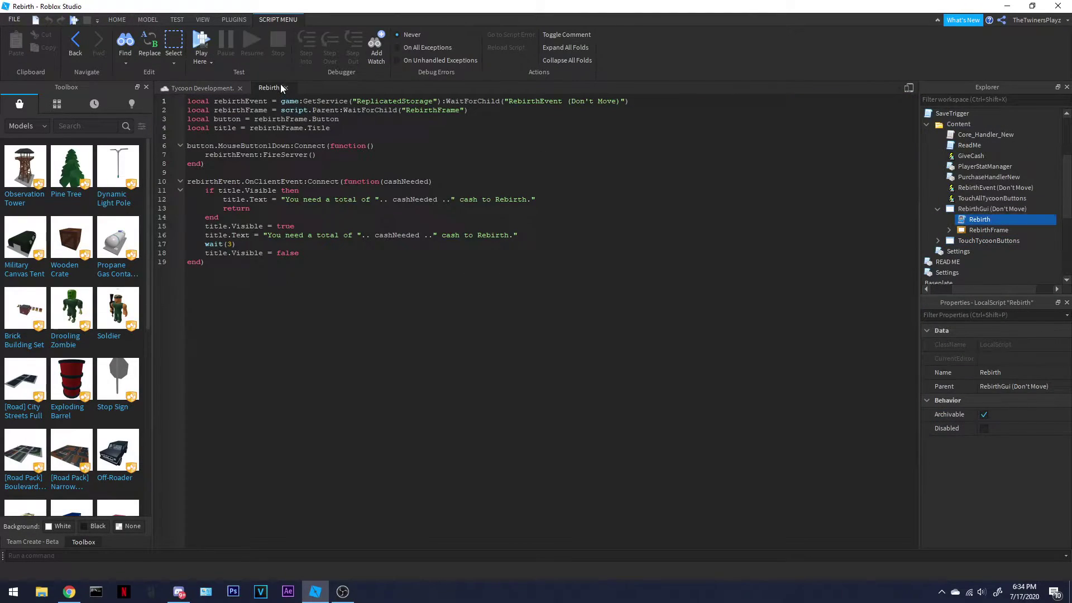
pyautogui.click(285, 87)
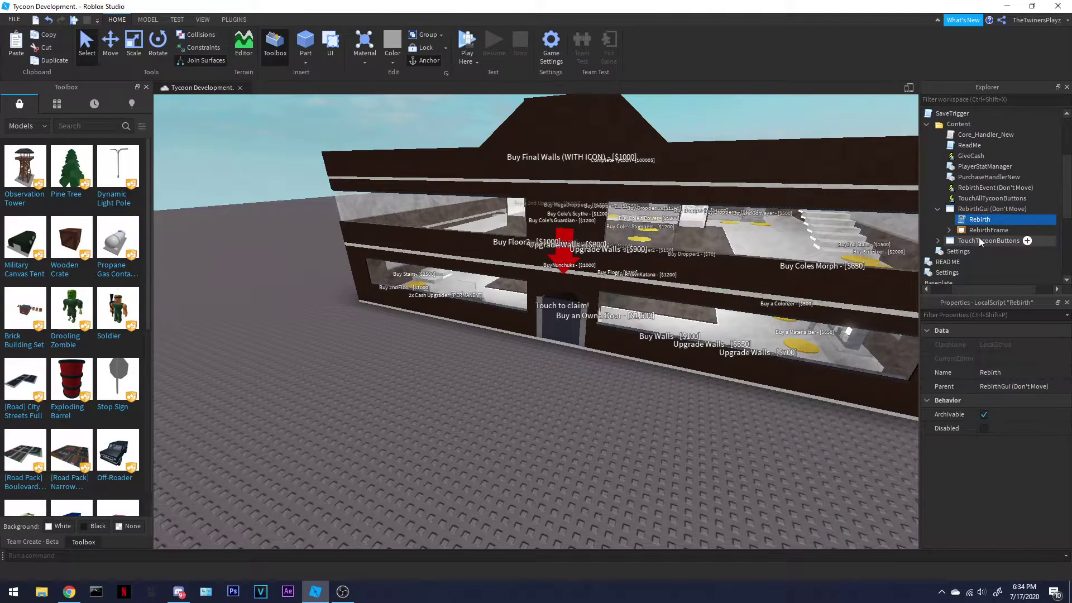
pyautogui.click(938, 210)
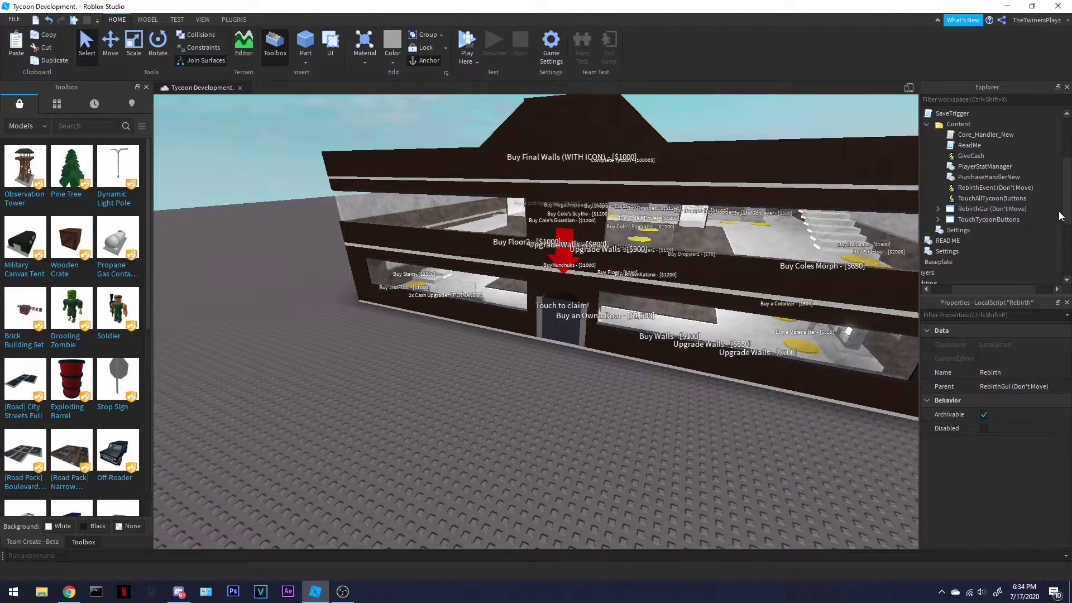
# Start a playtest of the Tycoon Development place
pyautogui.click(467, 41)
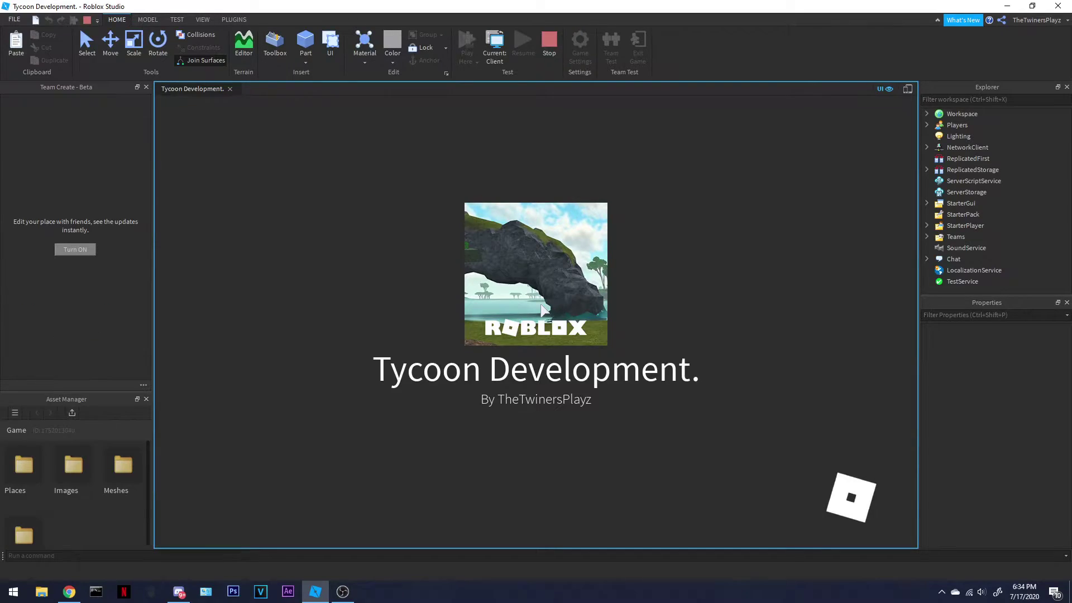
# Walk the character up to the tycoon's "Touch to claim!" door and briefly check the backpack
pyautogui.press('w')
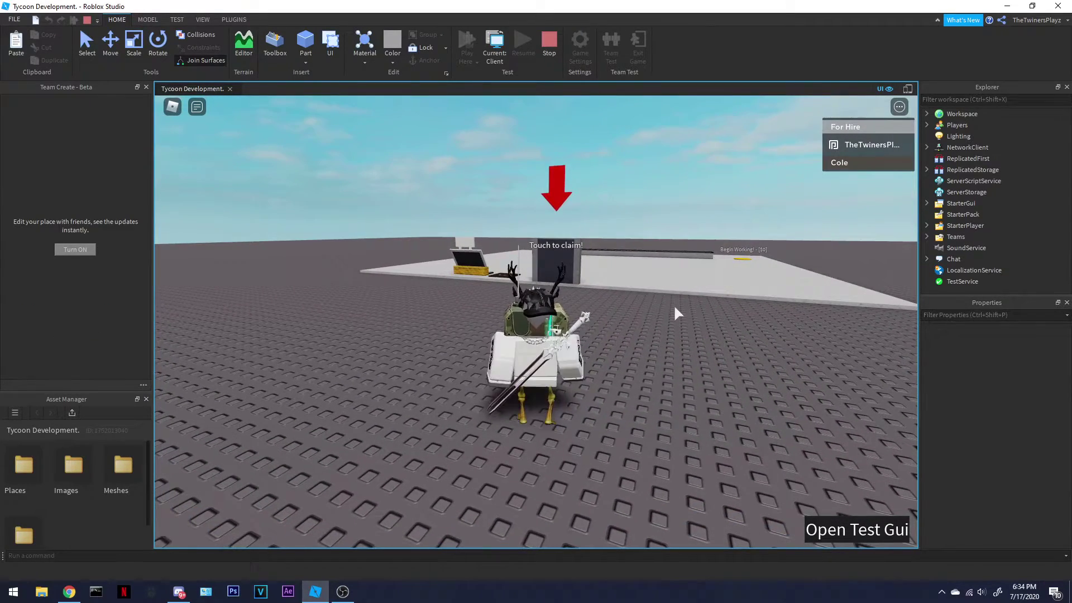
pyautogui.moveTo(596, 274); pyautogui.dragTo(596, 274, button='right')
pyautogui.press('w')
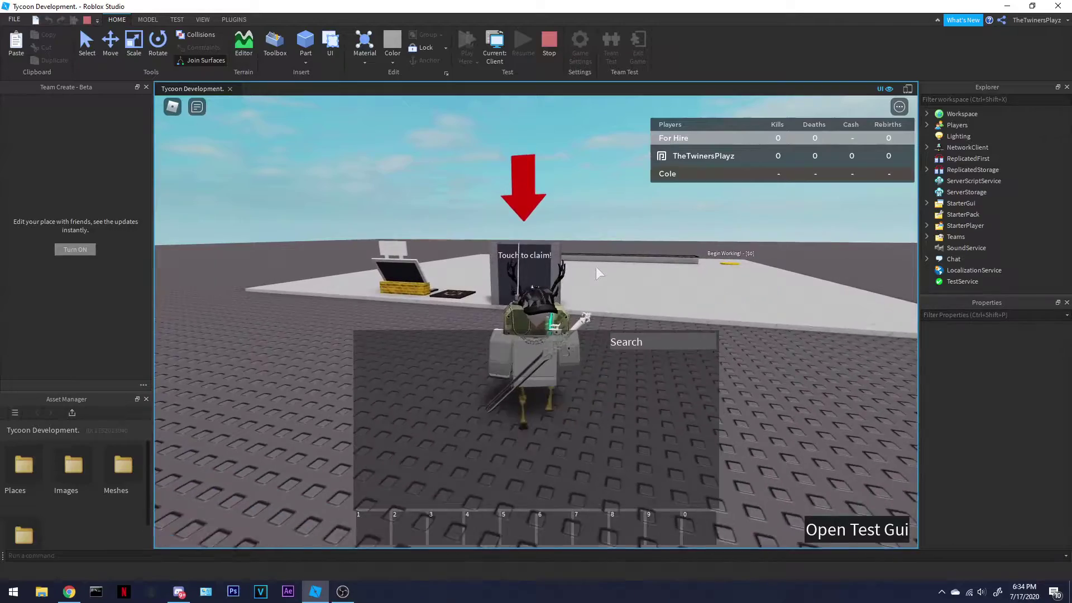
pyautogui.press('`')
pyautogui.press('s')
pyautogui.press('a')
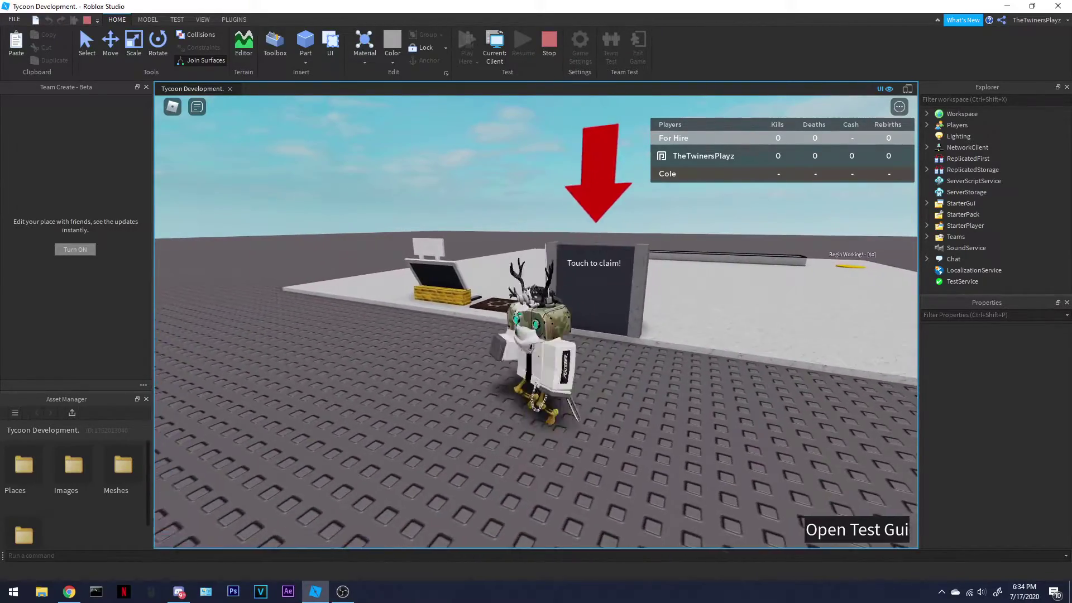
pyautogui.press('w')
pyautogui.hotkey('alt', 'Tab')
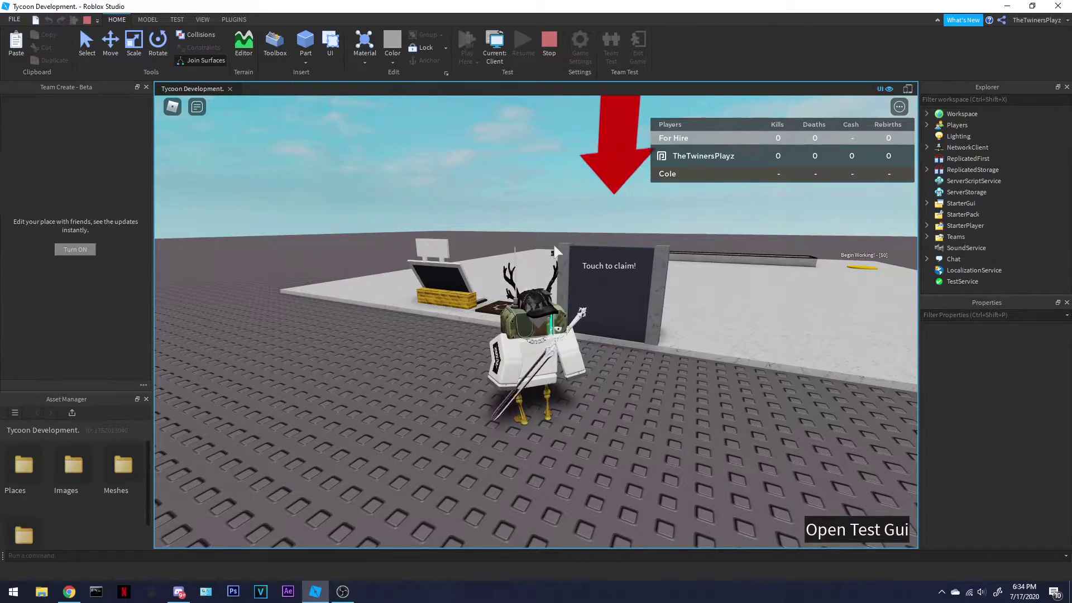
# Claim the tycoon by walking through its door and continue onto the tycoon floor
pyautogui.press('d')
pyautogui.press('a')
pyautogui.press('d')
pyautogui.press('w')
pyautogui.press('w')
pyautogui.moveTo(560, 246); pyautogui.dragTo(562, 251, button='right')
pyautogui.press('space')
pyautogui.press('w')
pyautogui.press('w')
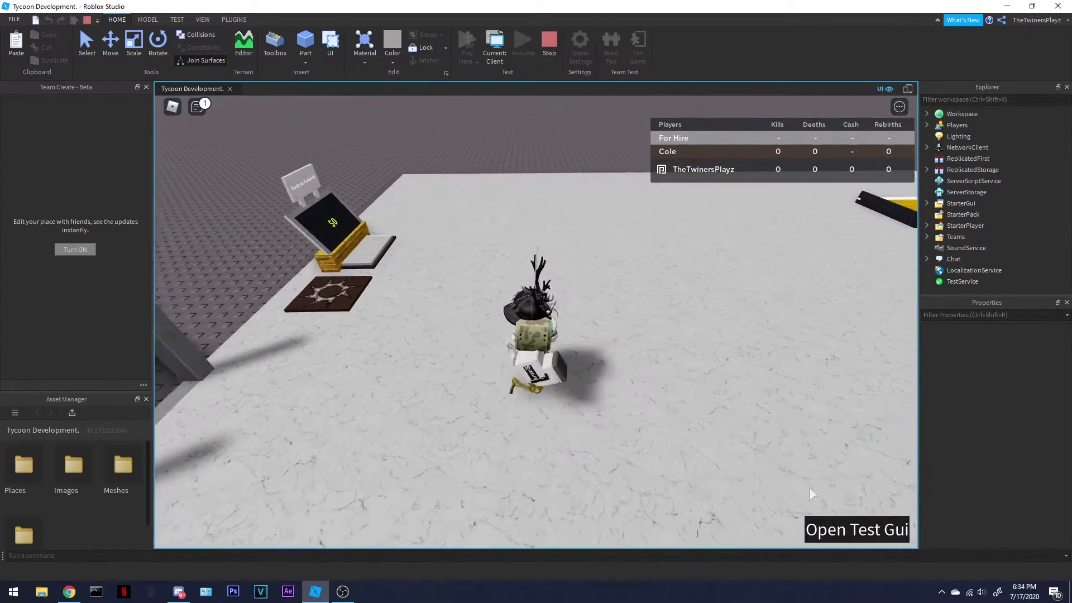
# Open the Test Gui and give the player 1000000 cash
pyautogui.click(837, 531)
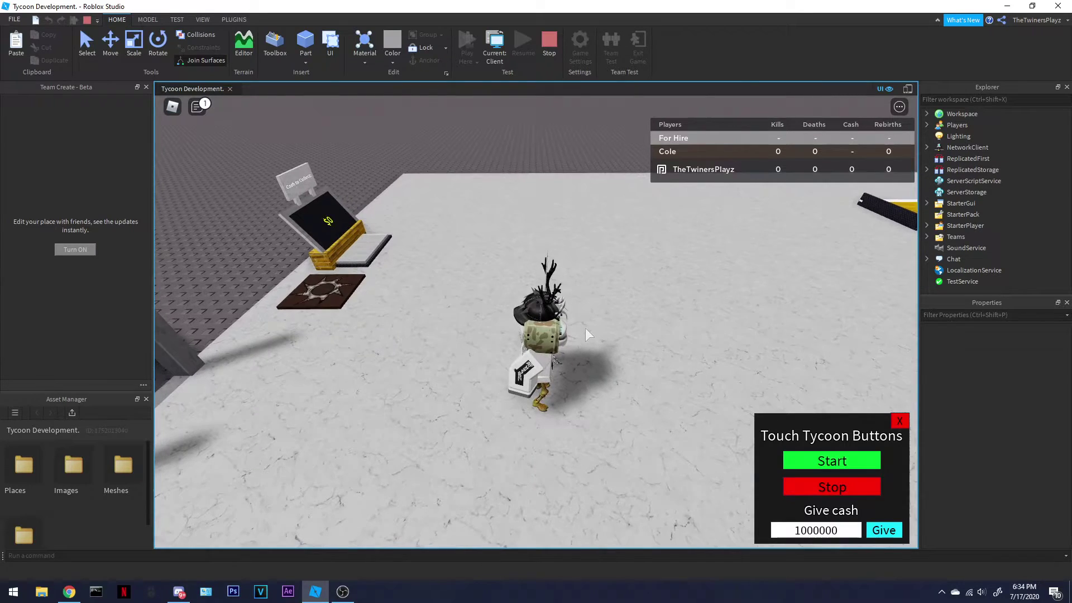
pyautogui.moveTo(586, 335); pyautogui.dragTo(586, 336, button='right')
pyautogui.press('s')
pyautogui.click(853, 537)
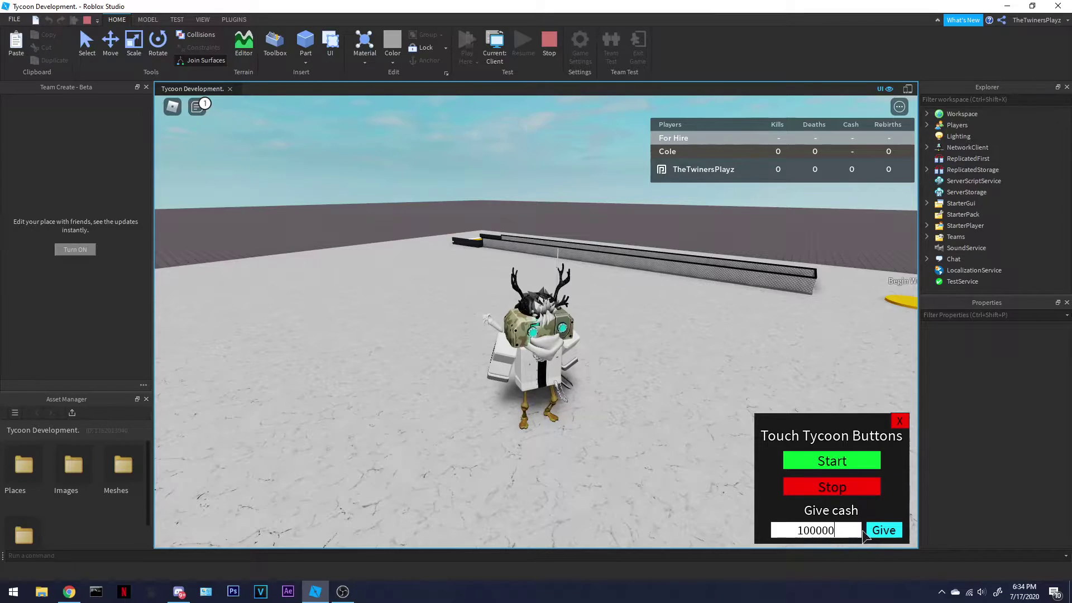
pyautogui.moveTo(759, 336); pyautogui.dragTo(759, 336, button='right')
# Start the automatic touching of tycoon buttons and follow the character as it buys the tycoon's items
pyautogui.click(863, 469)
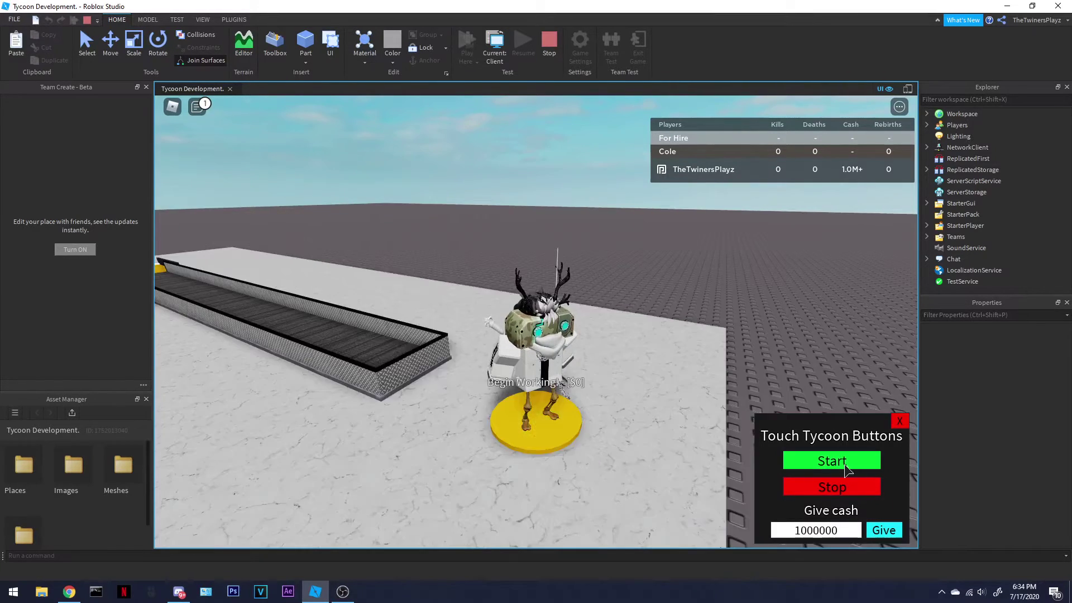
pyautogui.moveTo(540, 358); pyautogui.dragTo(540, 358, button='right')
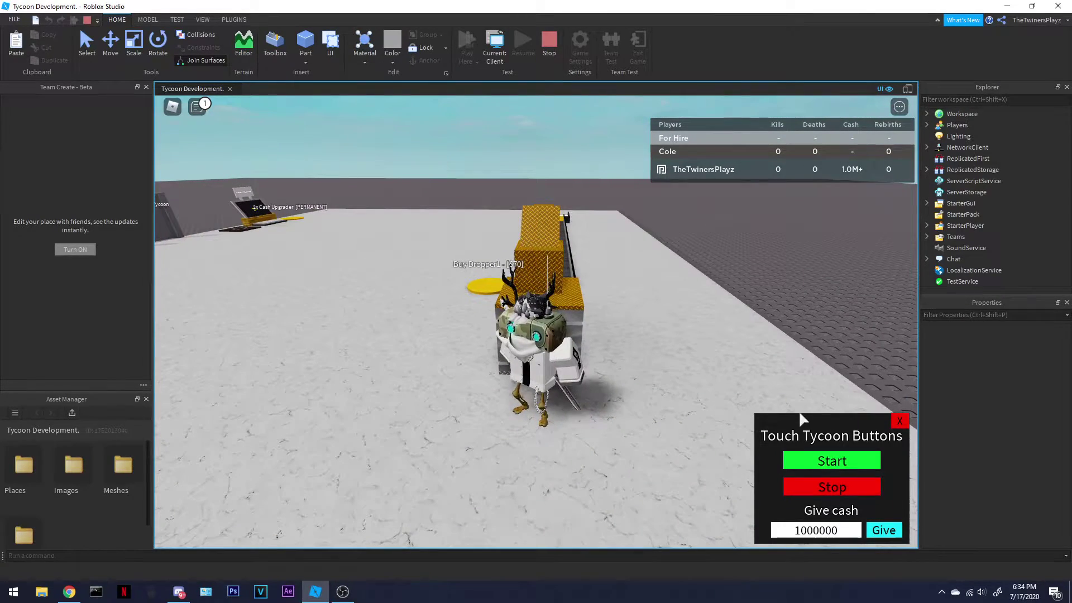
pyautogui.click(816, 455)
pyautogui.moveTo(583, 277); pyautogui.dragTo(582, 277, button='right')
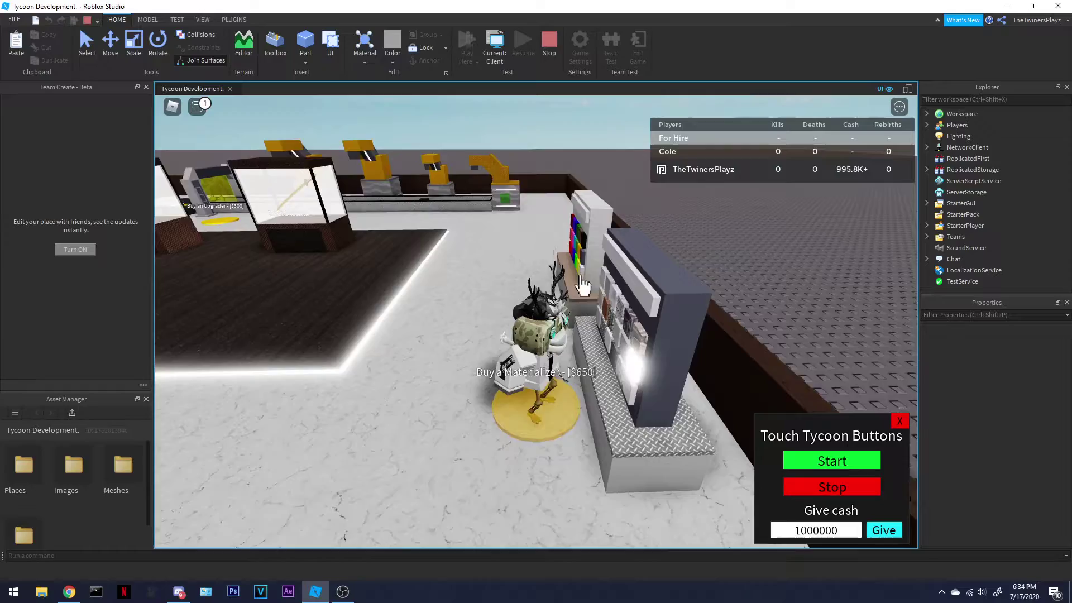
pyautogui.press('w')
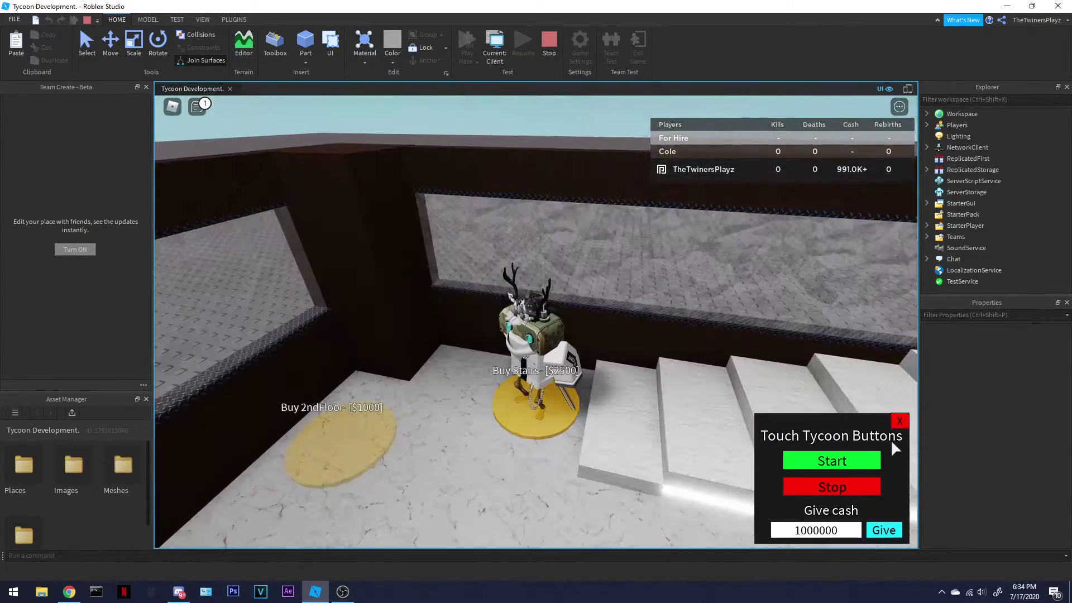
pyautogui.press('w')
# Close the Touch Tycoon Buttons window and stop the playtest
pyautogui.click(899, 421)
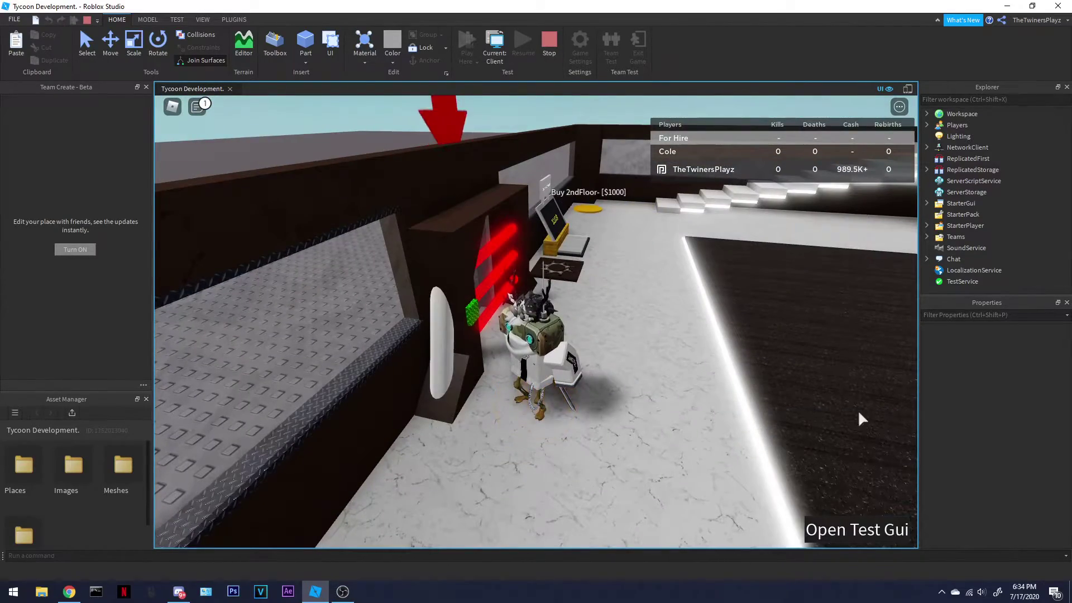
pyautogui.press('d')
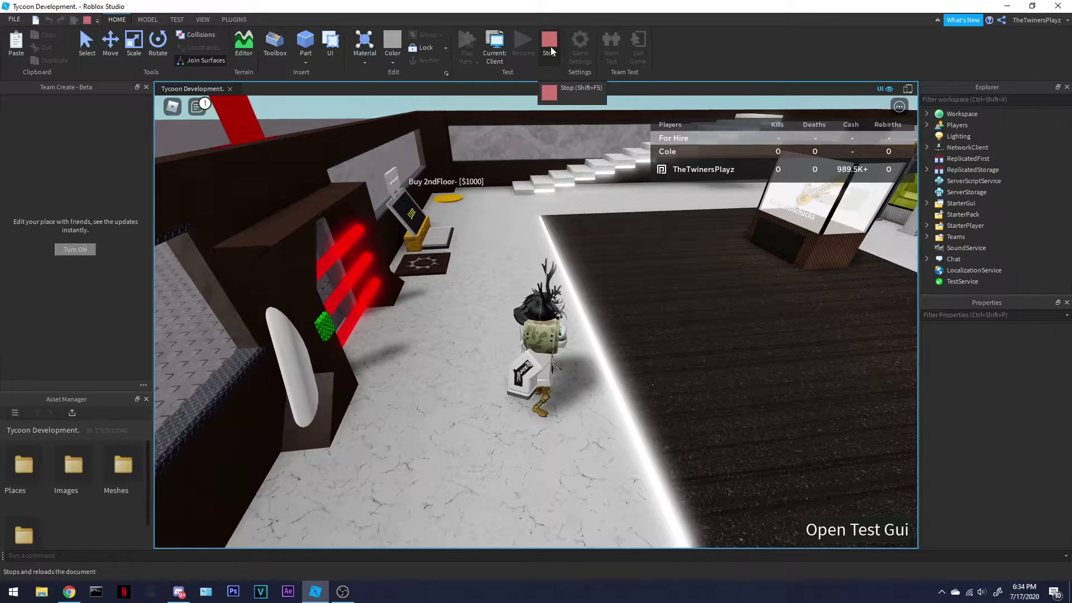
pyautogui.click(554, 49)
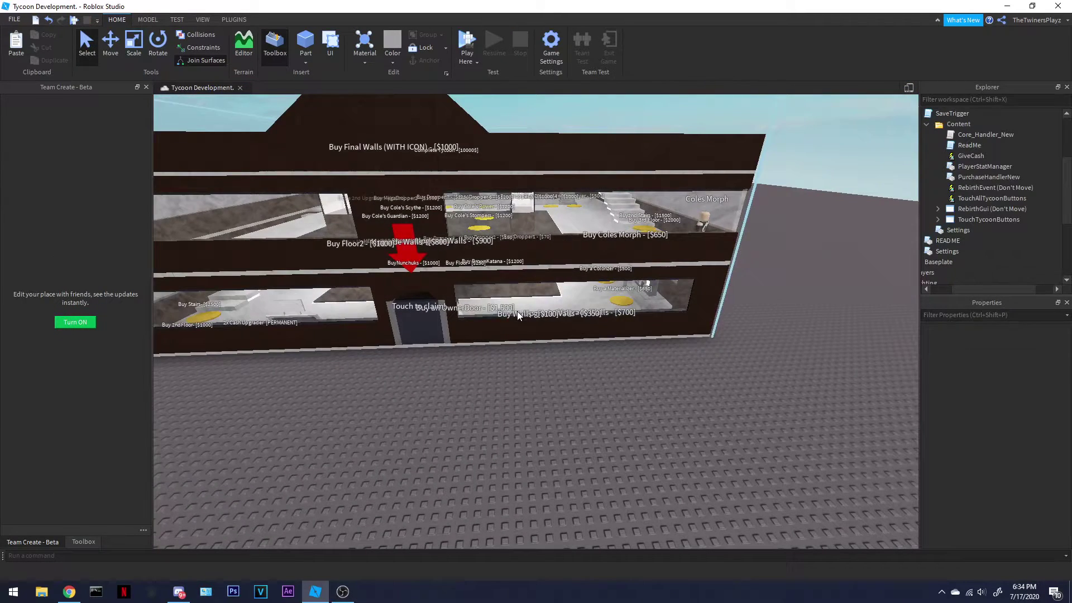
# Collapse the Content folder and SaveTrigger, and publish the place to Roblox
pyautogui.click(928, 125)
pyautogui.moveTo(967, 290); pyautogui.dragTo(943, 287)
pyautogui.scroll(2, 1000, 208)
pyautogui.click(950, 175)
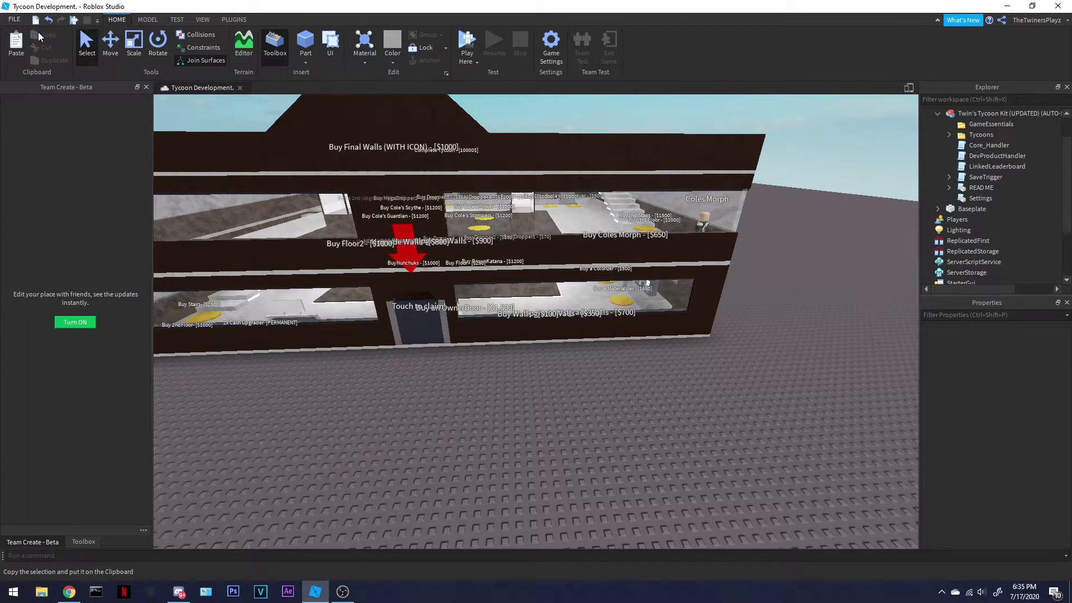
pyautogui.click(15, 20)
pyautogui.click(60, 142)
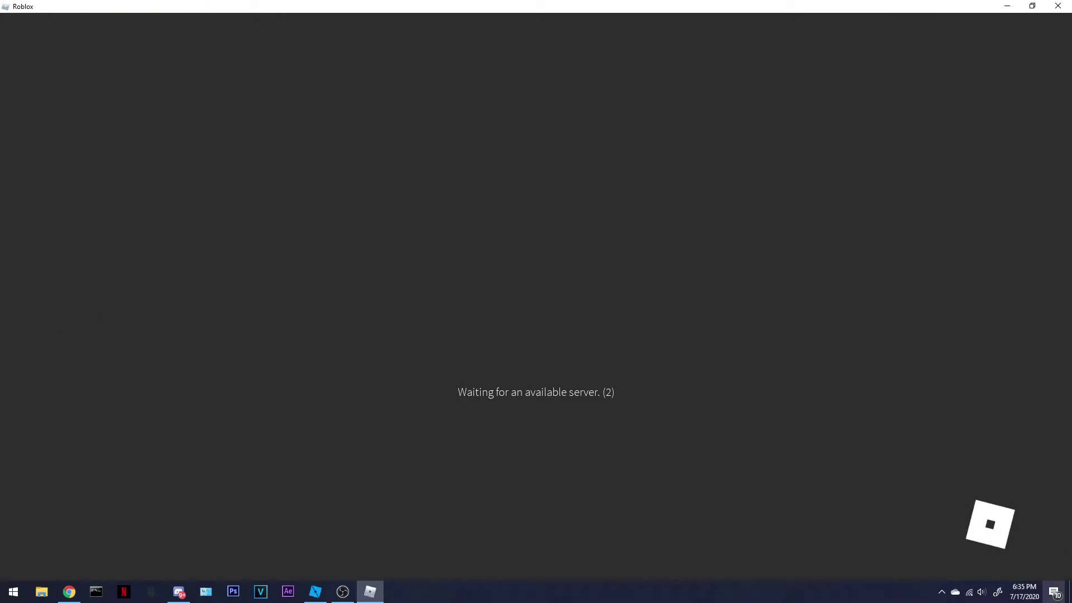
# Clear the desktop notifications and return to the loading Roblox game
pyautogui.click(1054, 591)
pyautogui.click(1051, 531)
pyautogui.click(695, 565)
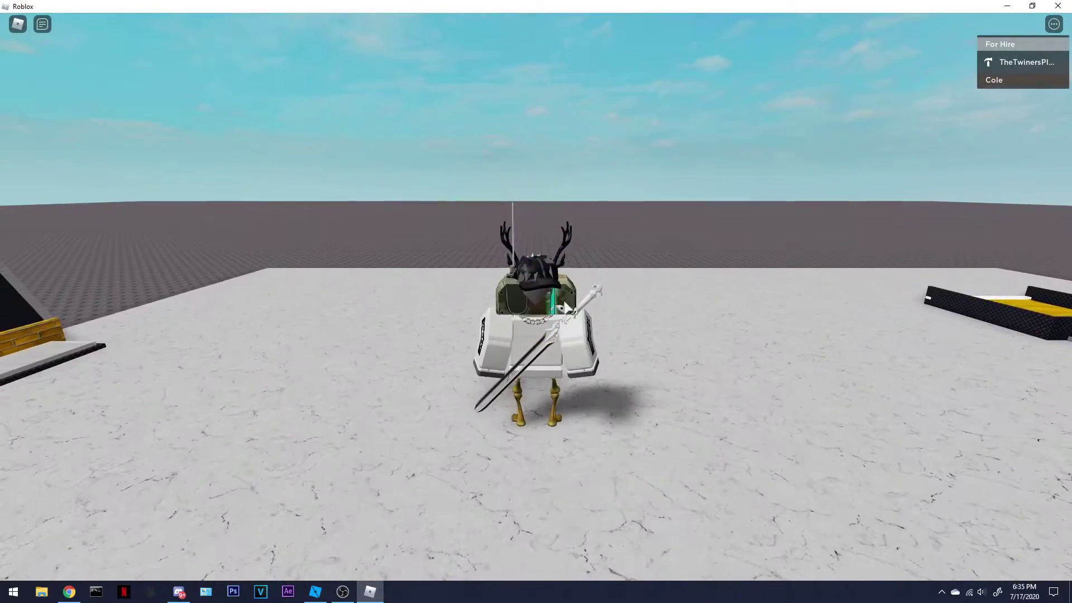
# Walk the character past the cash collector and off the tycoon base to the ground in front of it
pyautogui.moveTo(566, 296); pyautogui.dragTo(567, 296, button='right')
pyautogui.press('w')
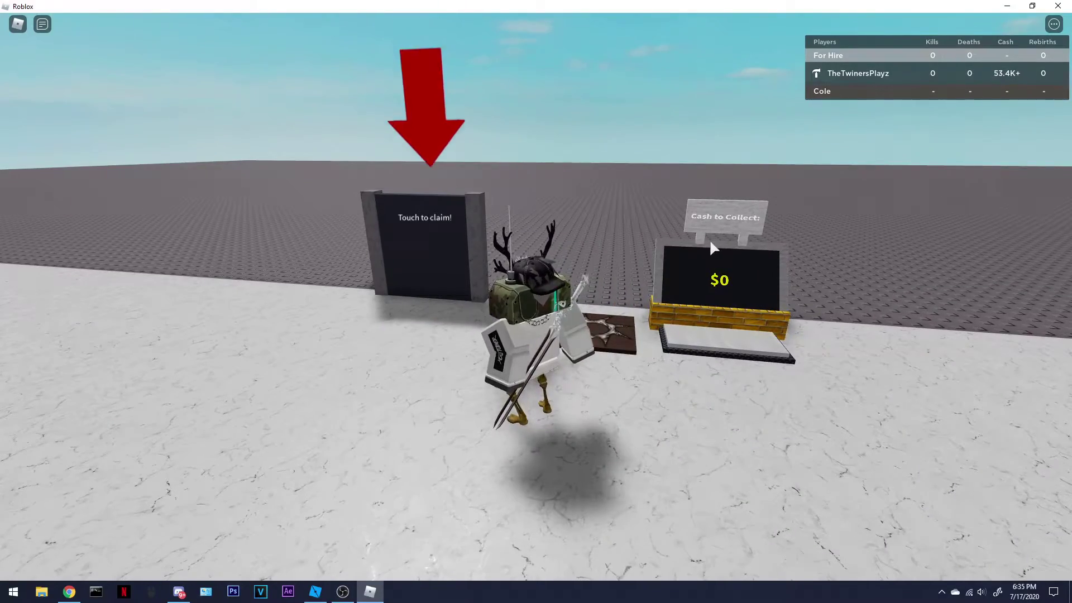
pyautogui.press('w')
pyautogui.moveTo(710, 241); pyautogui.dragTo(710, 241, button='right')
pyautogui.press('d')
pyautogui.press('s')
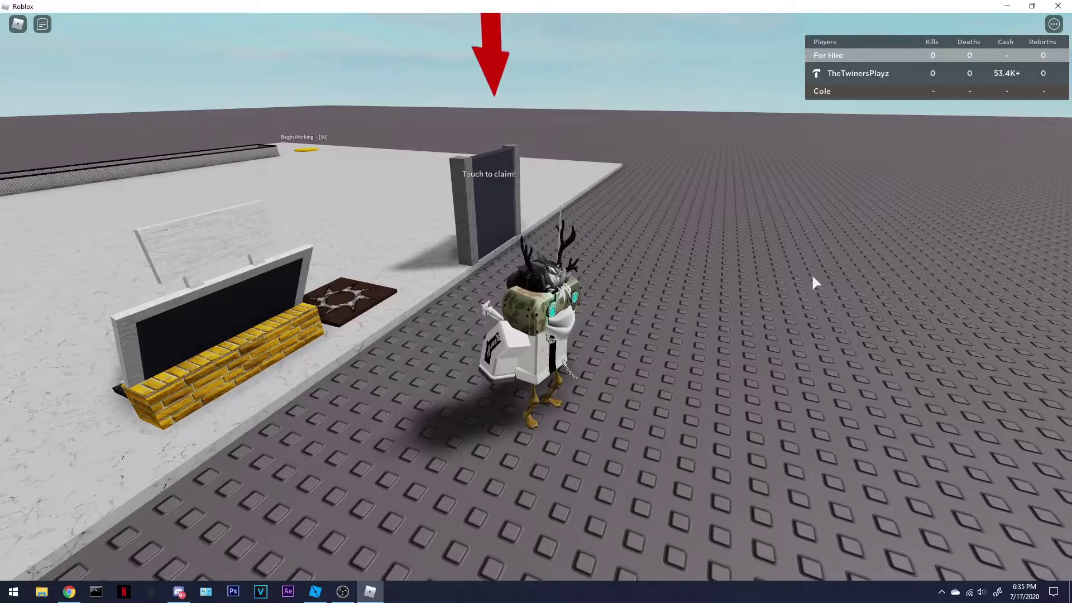
pyautogui.moveTo(814, 282); pyautogui.dragTo(811, 274, button='right')
pyautogui.press('d')
pyautogui.press('space')
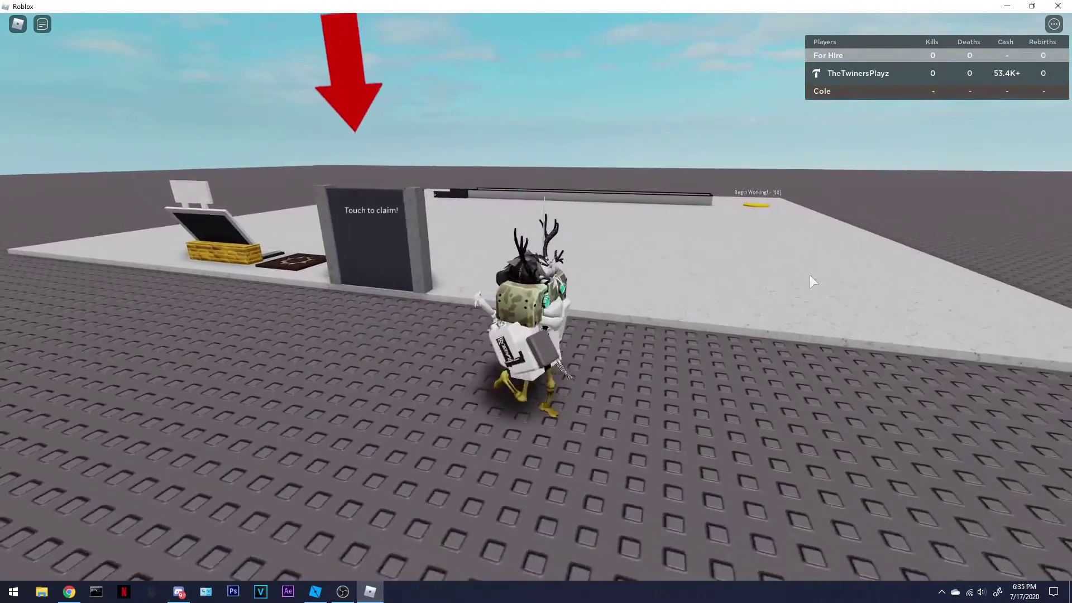
pyautogui.press('s')
pyautogui.press('space')
pyautogui.press('a')
pyautogui.press('w')
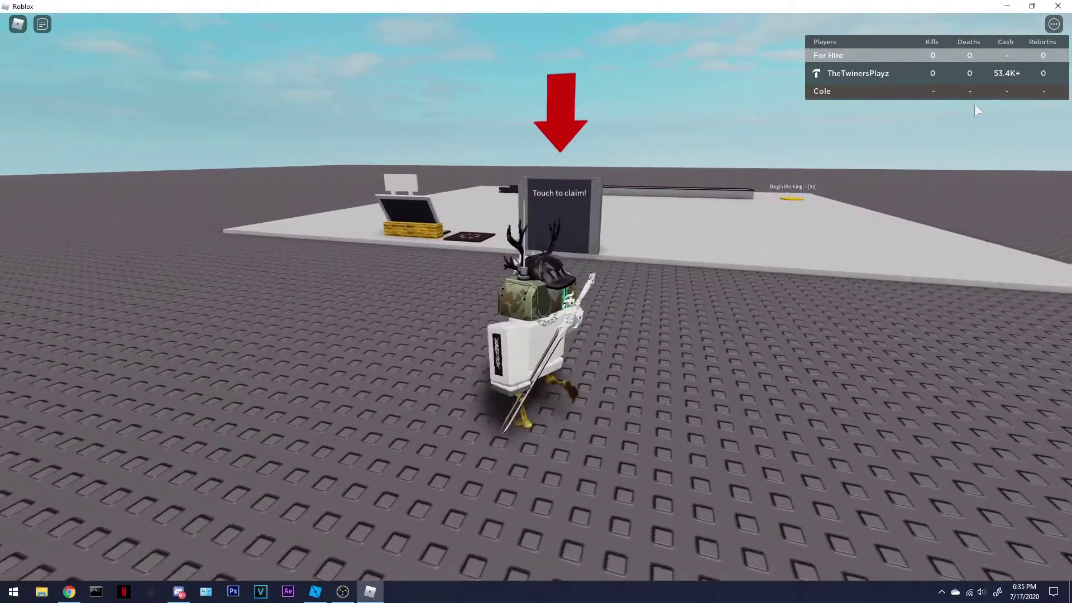
# Walk the character into the "Touch to claim!" door to claim the tycoon in the live game
pyautogui.press('d')
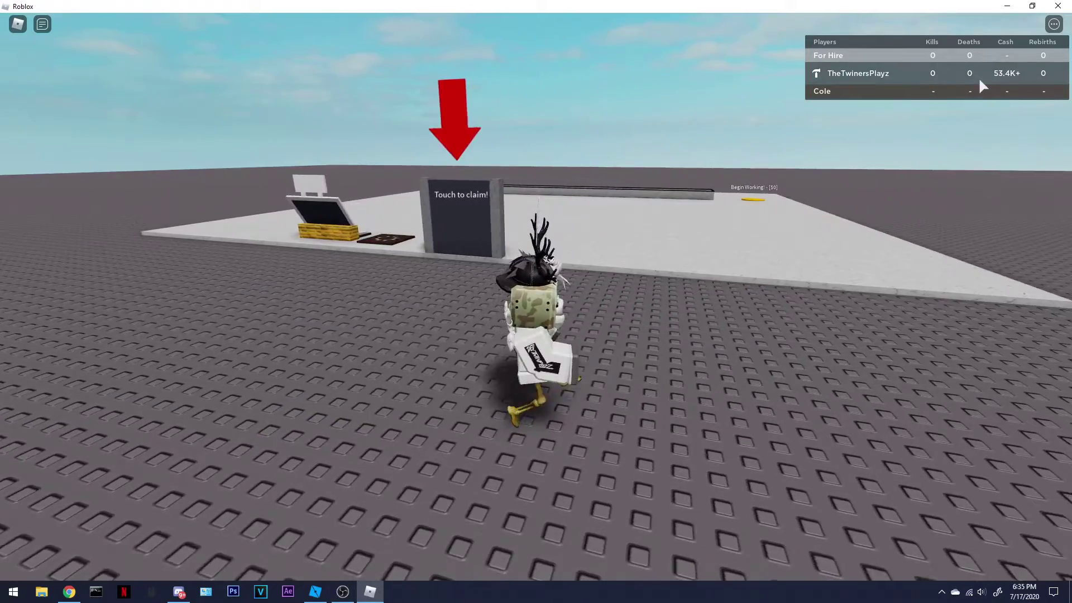
pyautogui.press('s')
pyautogui.press('w')
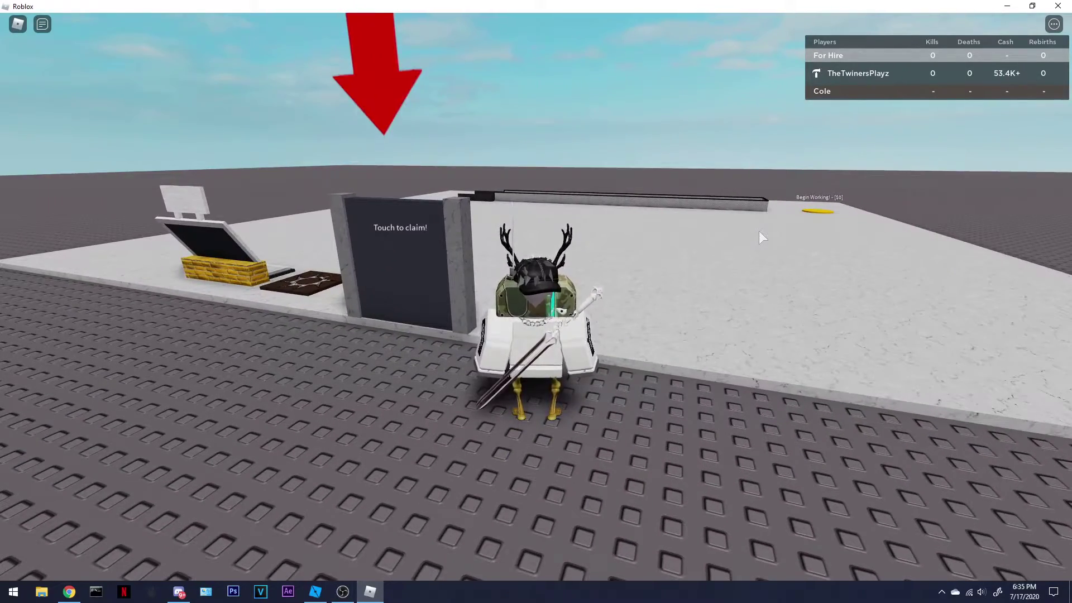
pyautogui.press('a')
pyautogui.press('s')
pyautogui.press('d')
pyautogui.press('w')
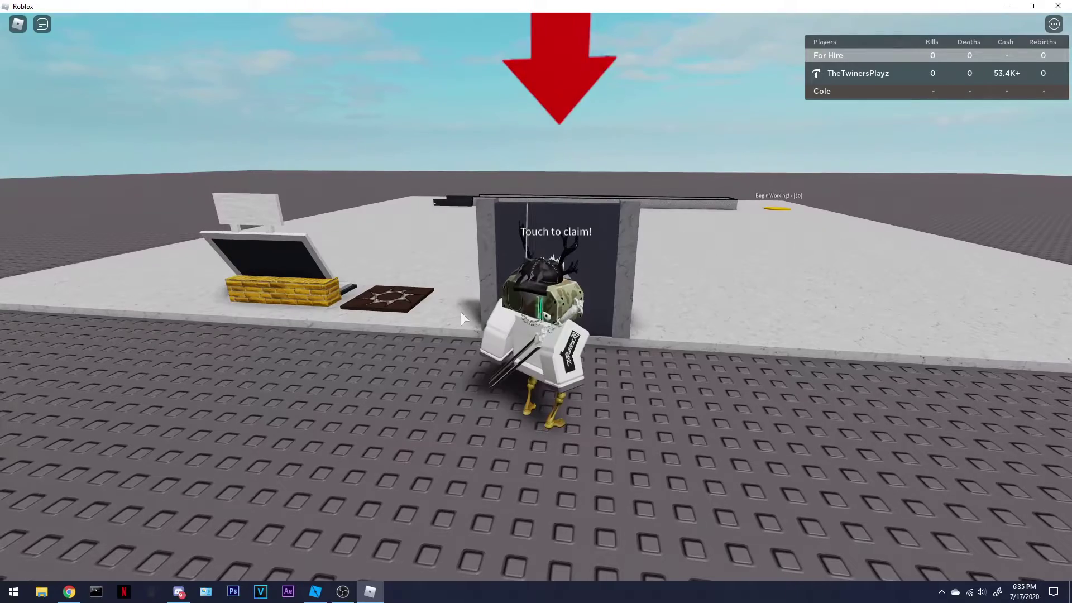
pyautogui.press('d')
pyautogui.press('w')
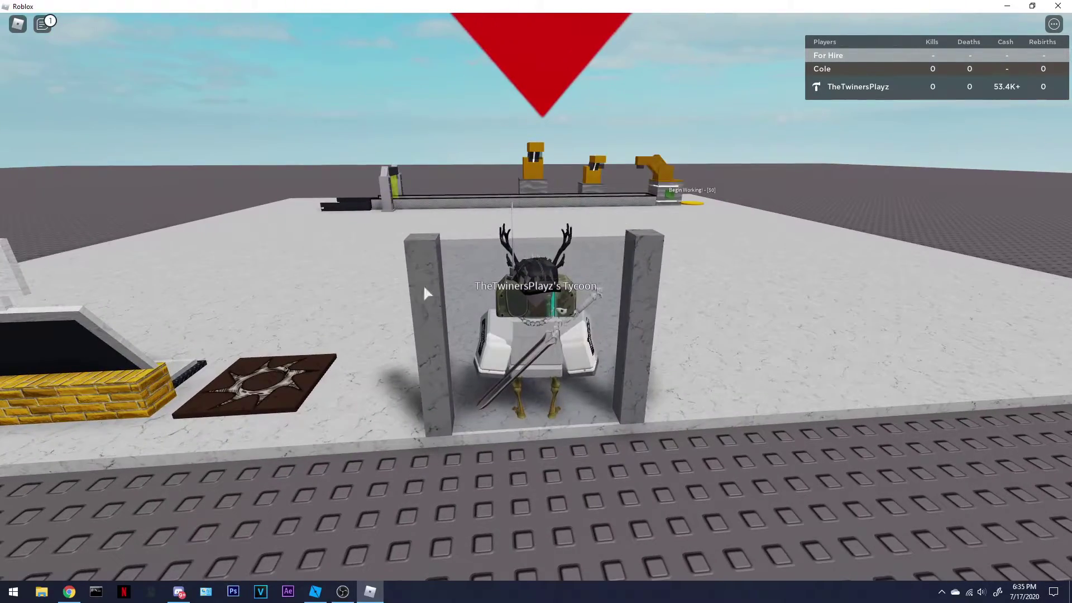
# Walk through the claimed tycoon and examine which saved purchases are loaded back
pyautogui.moveTo(690, 238); pyautogui.dragTo(659, 236, button='right')
pyautogui.press('w')
pyautogui.press('w')
pyautogui.press('d')
pyautogui.press('w')
pyautogui.press('w')
pyautogui.press('w')
pyautogui.press('w')
pyautogui.press('d')
pyautogui.press('w')
pyautogui.press('w')
pyautogui.press('d')
pyautogui.press('a')
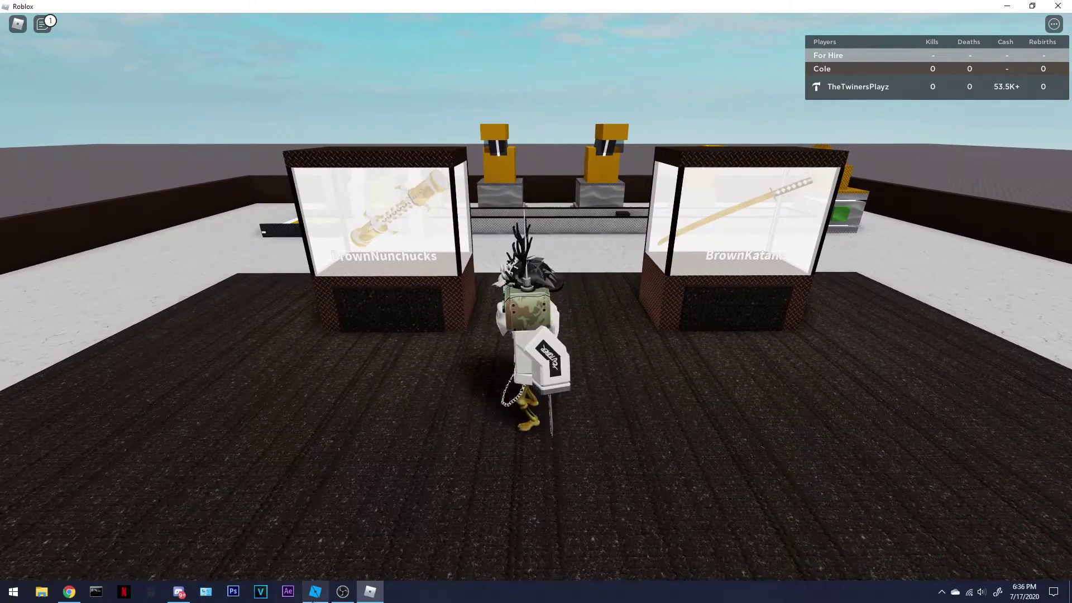
# Switch to Roblox Studio, look over SaveTrigger's Content folder, and collapse both objects
pyautogui.click(316, 592)
pyautogui.scroll(-5, 729, 346)
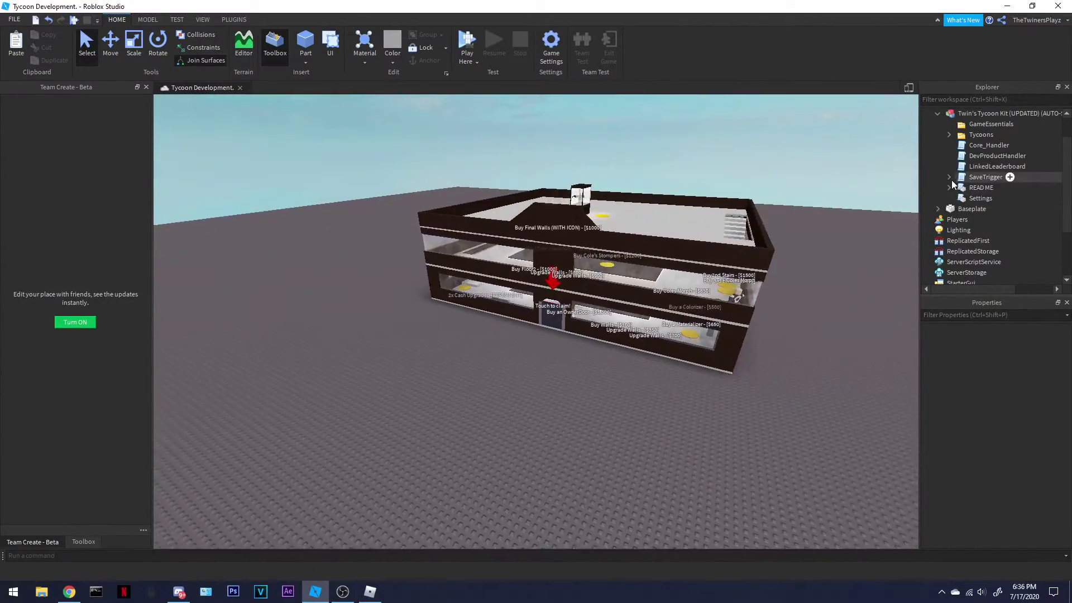
pyautogui.click(950, 178)
pyautogui.click(961, 193)
pyautogui.scroll(-2, 993, 245)
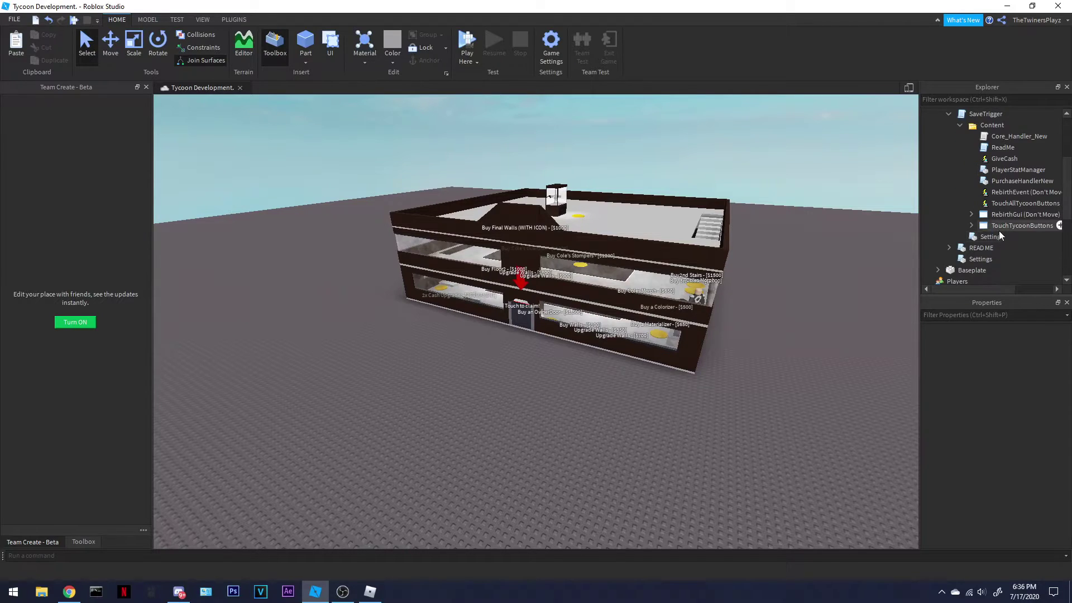
pyautogui.scroll(1, 983, 206)
pyautogui.click(961, 160)
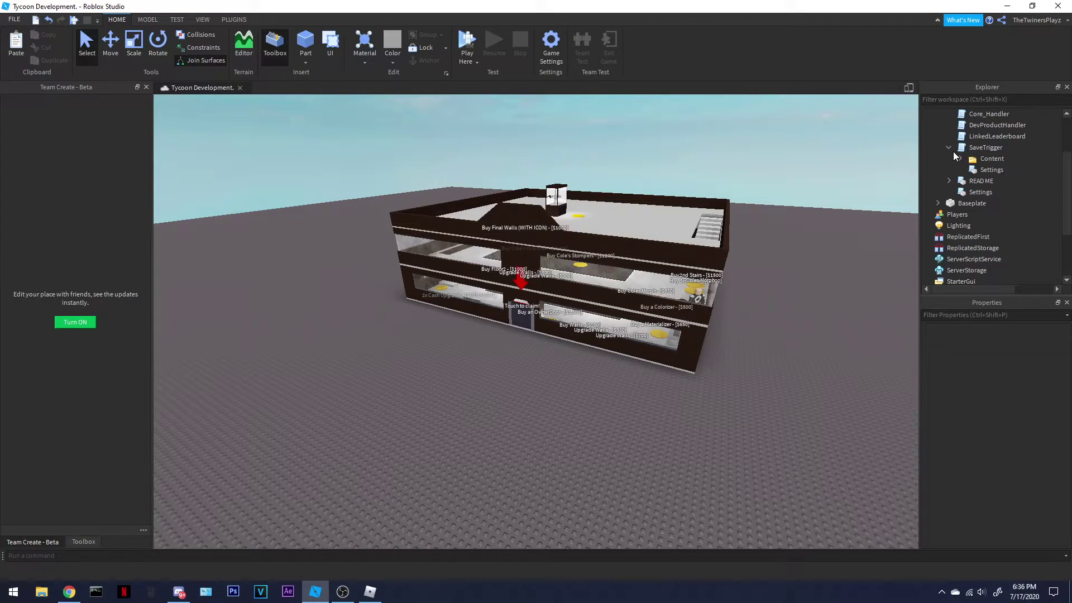
pyautogui.click(952, 150)
pyautogui.scroll(2, 997, 167)
pyautogui.press('a')
pyautogui.moveTo(721, 420); pyautogui.dragTo(721, 420, button='right')
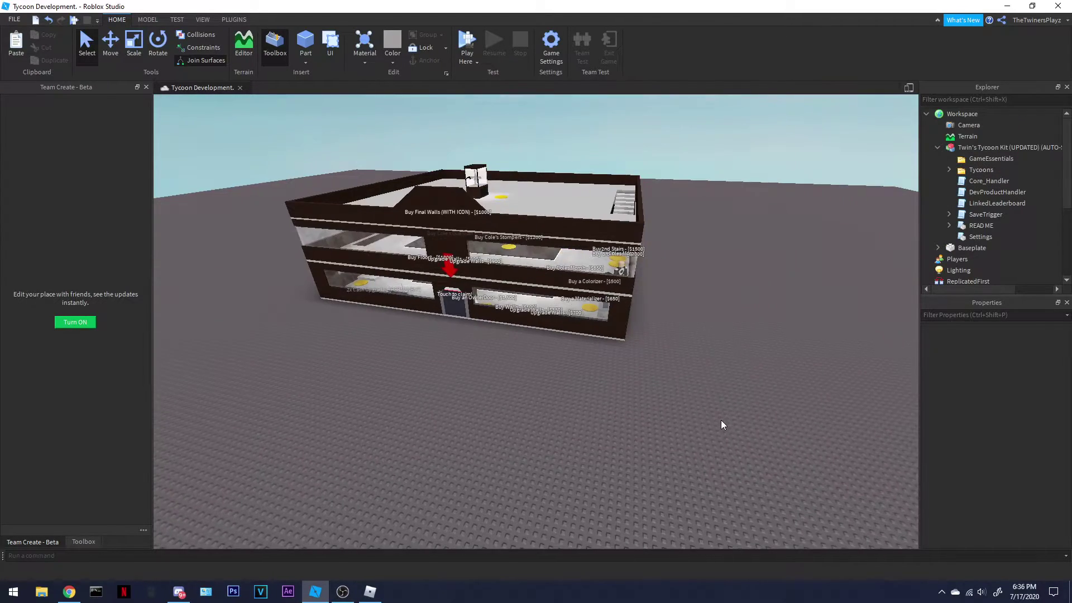
pyautogui.moveTo(587, 418); pyautogui.dragTo(588, 418, button='right')
pyautogui.press('w')
pyautogui.press('d')
pyautogui.press('a')
# Switch back to the running Roblox game and walk around the BrownKatana and BrownNunchucks displays
pyautogui.click(370, 592)
pyautogui.press('w')
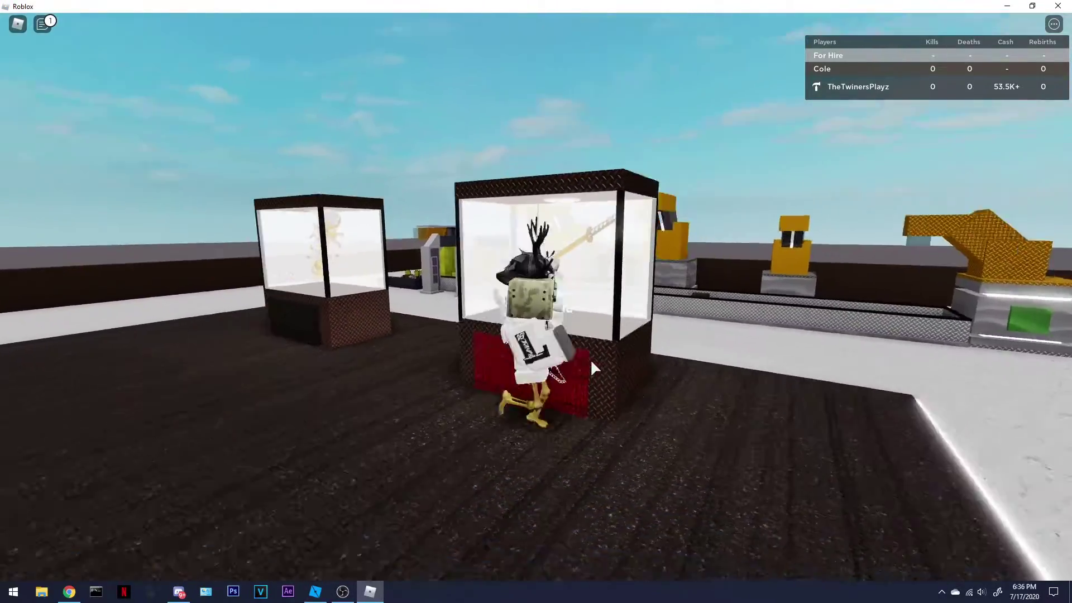
pyautogui.press('a')
pyautogui.moveTo(591, 362); pyautogui.dragTo(602, 330, button='right')
pyautogui.press('s')
pyautogui.press('d')
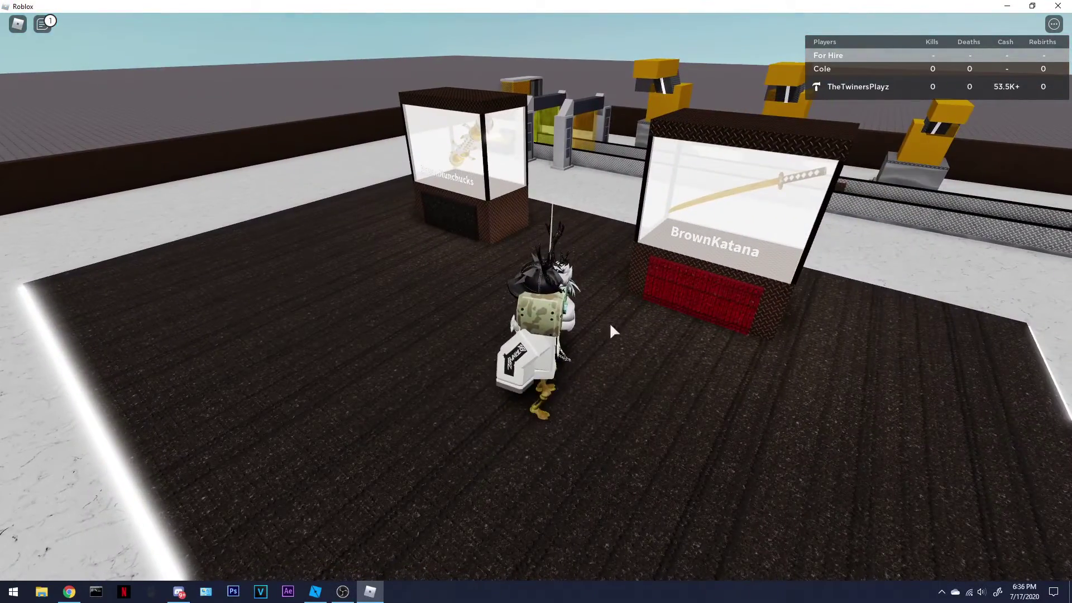
pyautogui.moveTo(534, 203); pyautogui.dragTo(632, 282, button='right')
pyautogui.press('a')
pyautogui.press('a')
pyautogui.press('d')
pyautogui.press('a')
# Return to Roblox Studio and look over the place's services and the front of the tycoon building
pyautogui.click(317, 592)
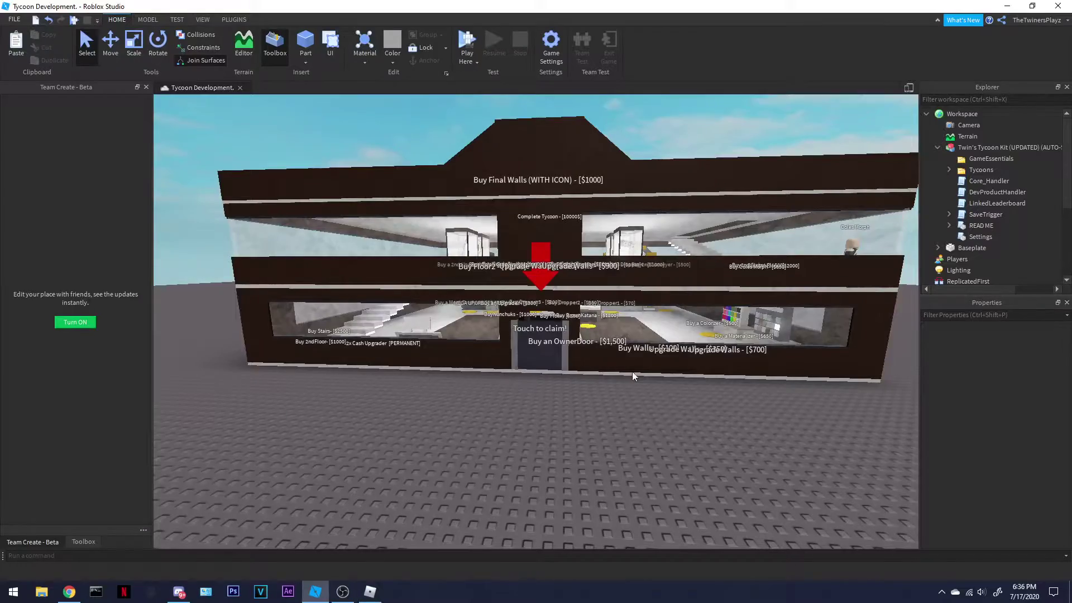
pyautogui.scroll(-4, 956, 219)
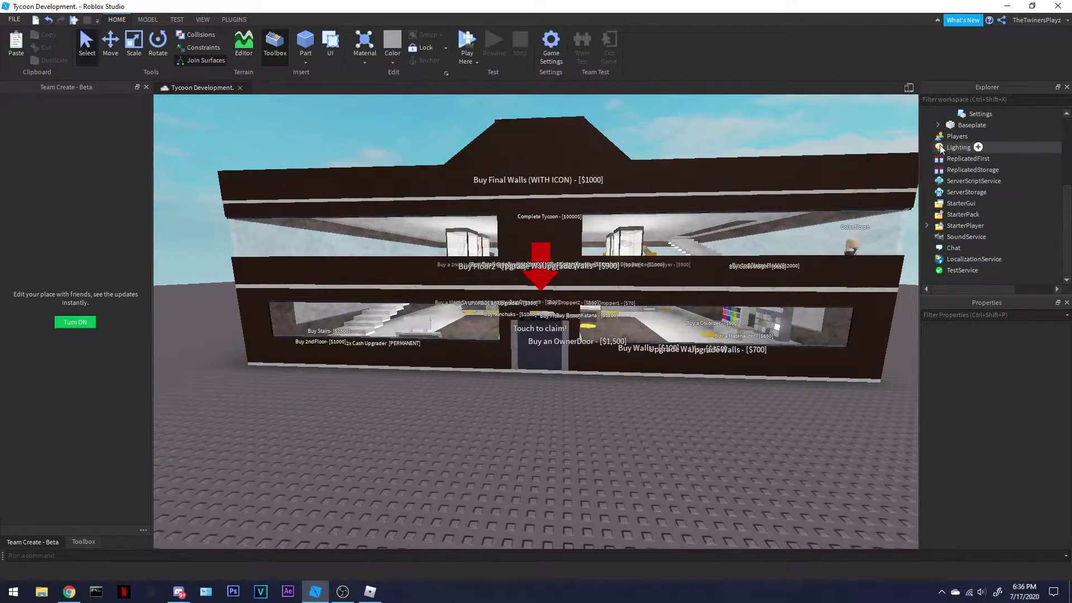
pyautogui.press('s')
pyautogui.moveTo(655, 311); pyautogui.dragTo(655, 311, button='right')
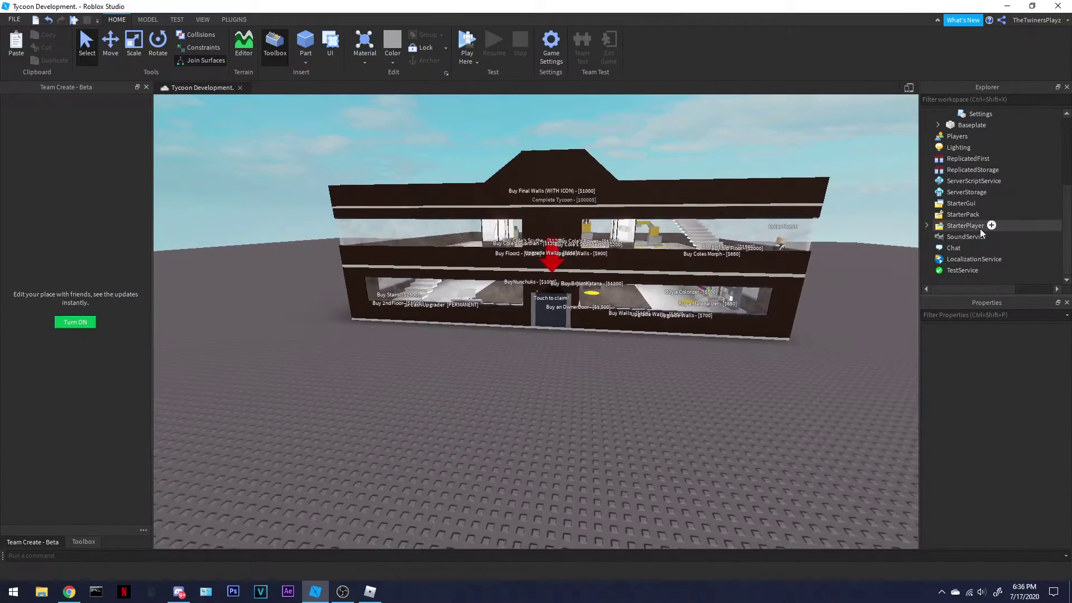
# Look over the place's services and the golden weapon giver displays inside the tycoon building
pyautogui.scroll(4, 980, 232)
pyautogui.scroll(-2, 980, 229)
pyautogui.click(979, 204)
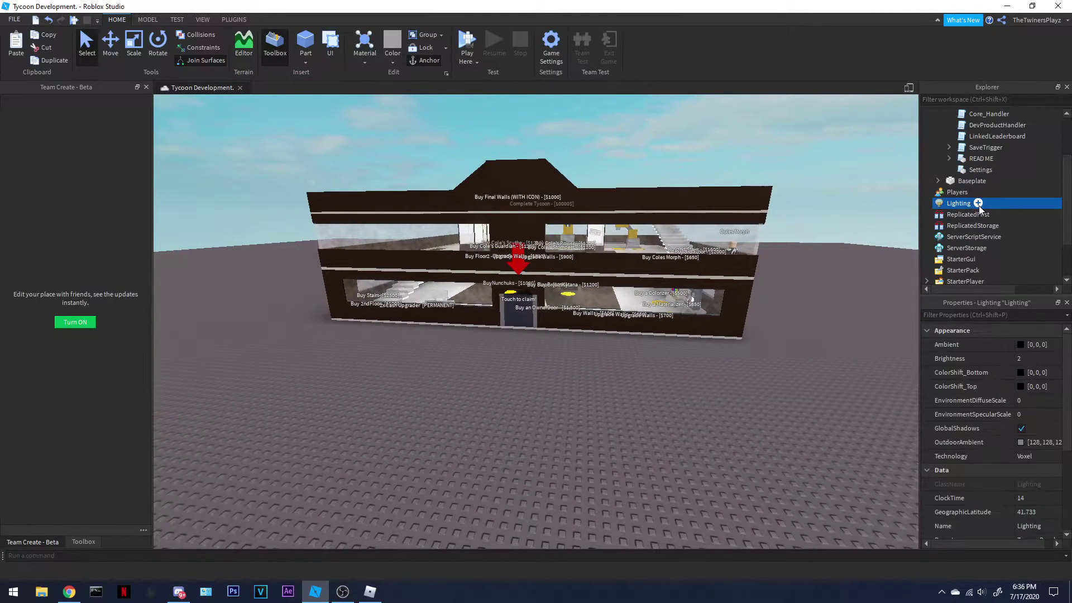
pyautogui.click(728, 354)
pyautogui.scroll(3, 711, 351)
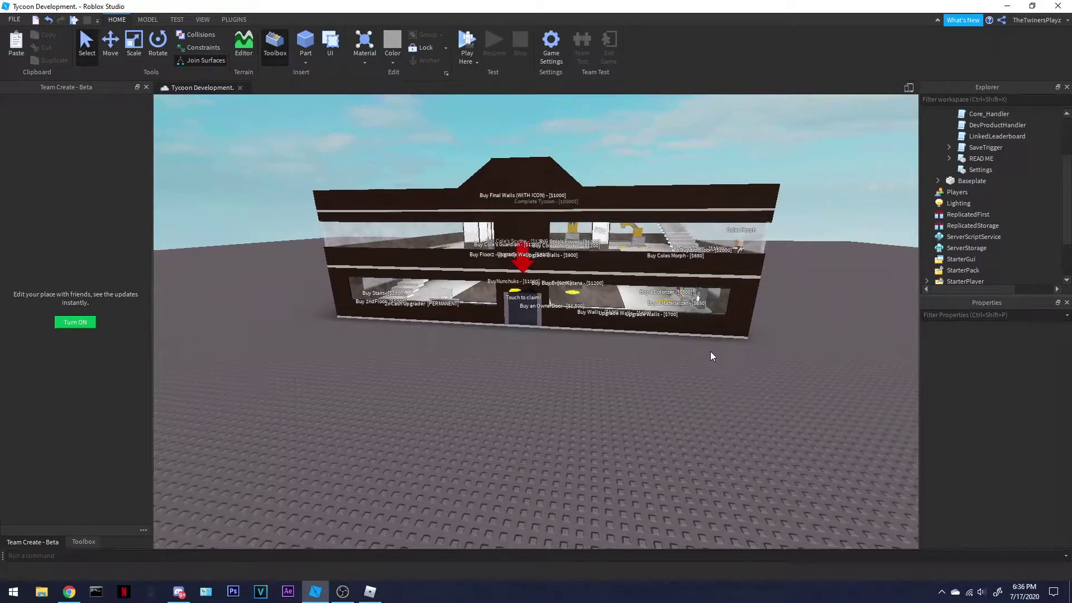
pyautogui.scroll(10, 648, 347)
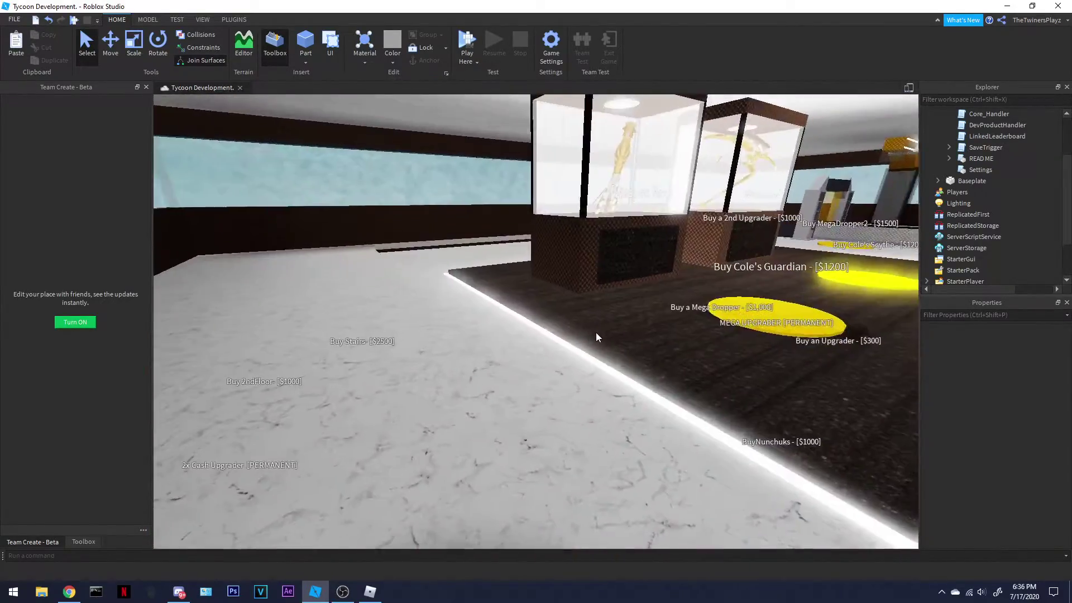
pyautogui.scroll(2, 998, 241)
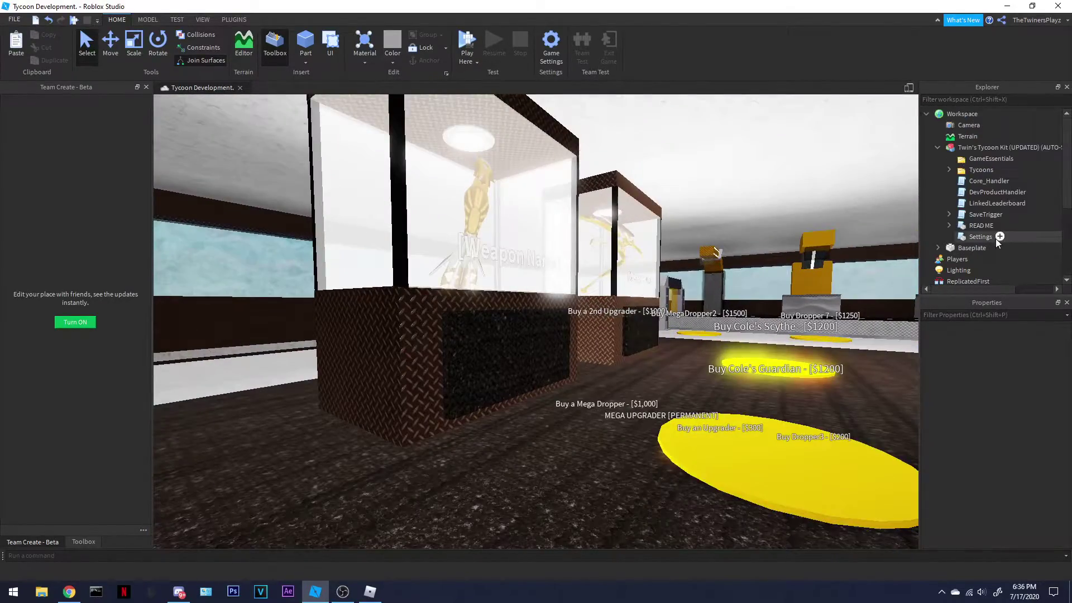
# Expand the kit's Tycoons folder, the Cole tycoon and its Purchases model
pyautogui.click(945, 161)
pyautogui.click(950, 168)
pyautogui.click(959, 180)
pyautogui.click(950, 181)
pyautogui.scroll(-3, 956, 192)
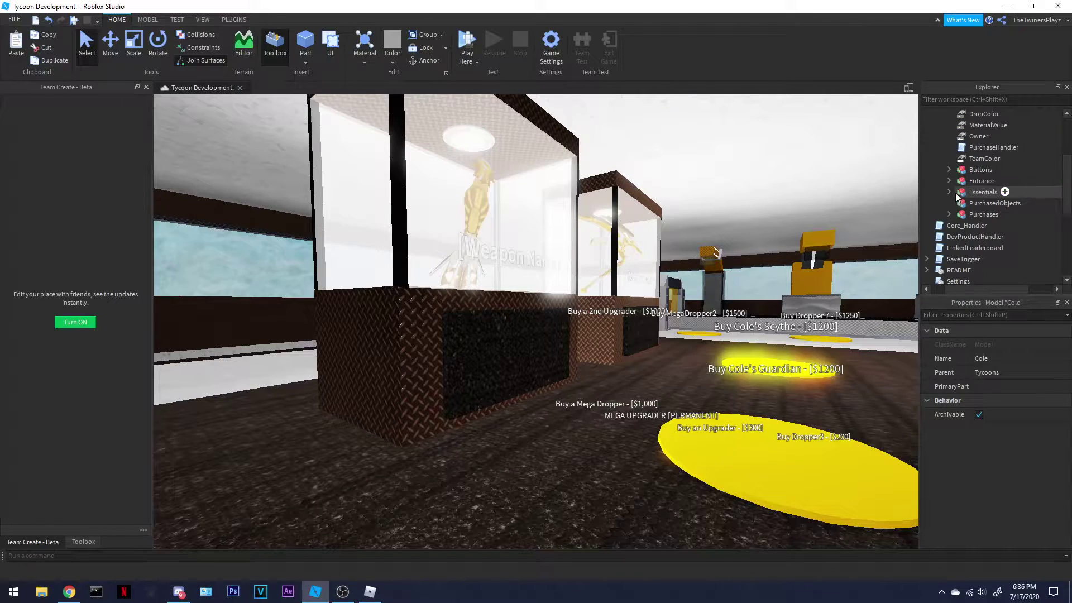
pyautogui.click(949, 215)
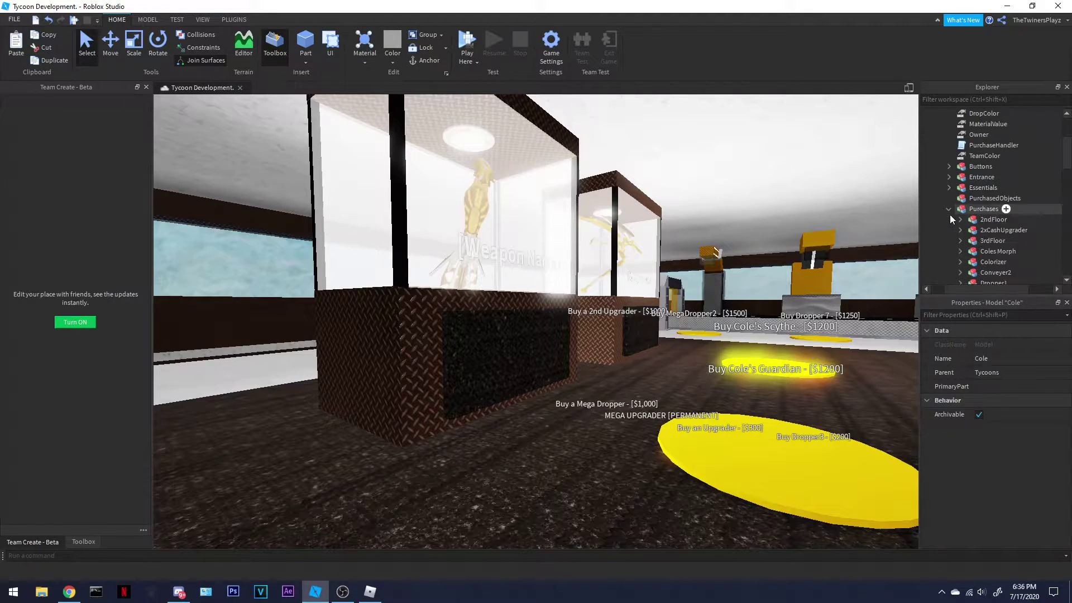
# Expand Giver1 among the purchases and inspect the value of its WeaponName
pyautogui.scroll(-3, 973, 207)
pyautogui.scroll(-4, 981, 207)
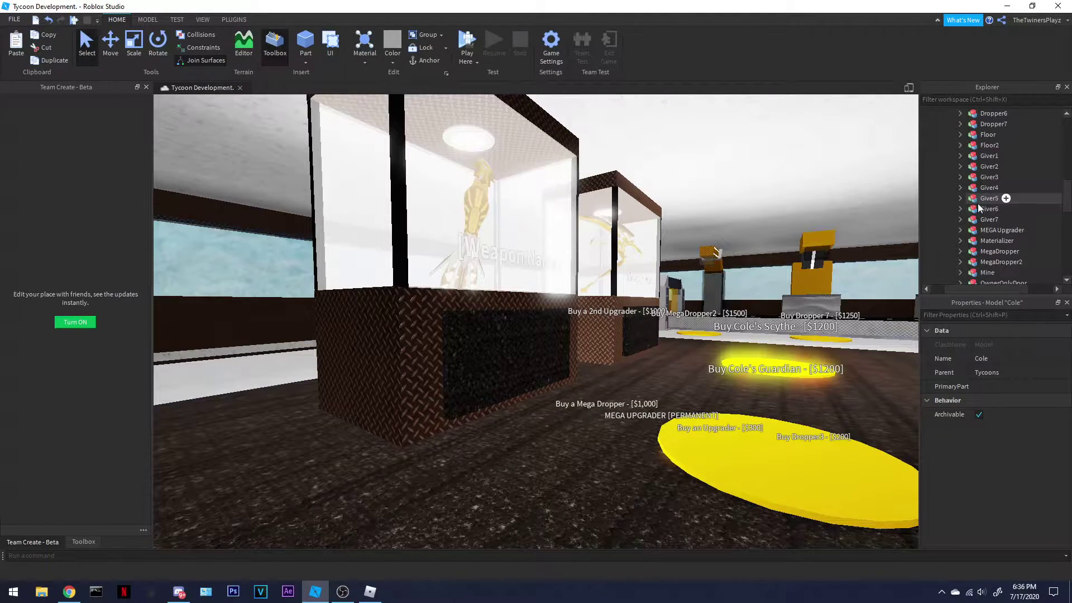
pyautogui.click(961, 156)
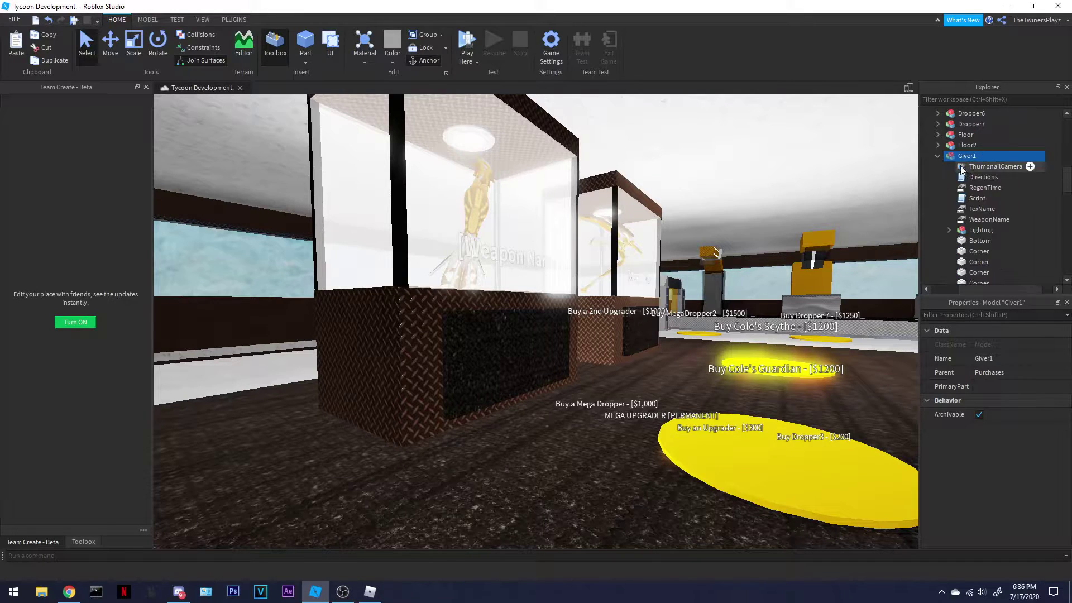
pyautogui.click(962, 219)
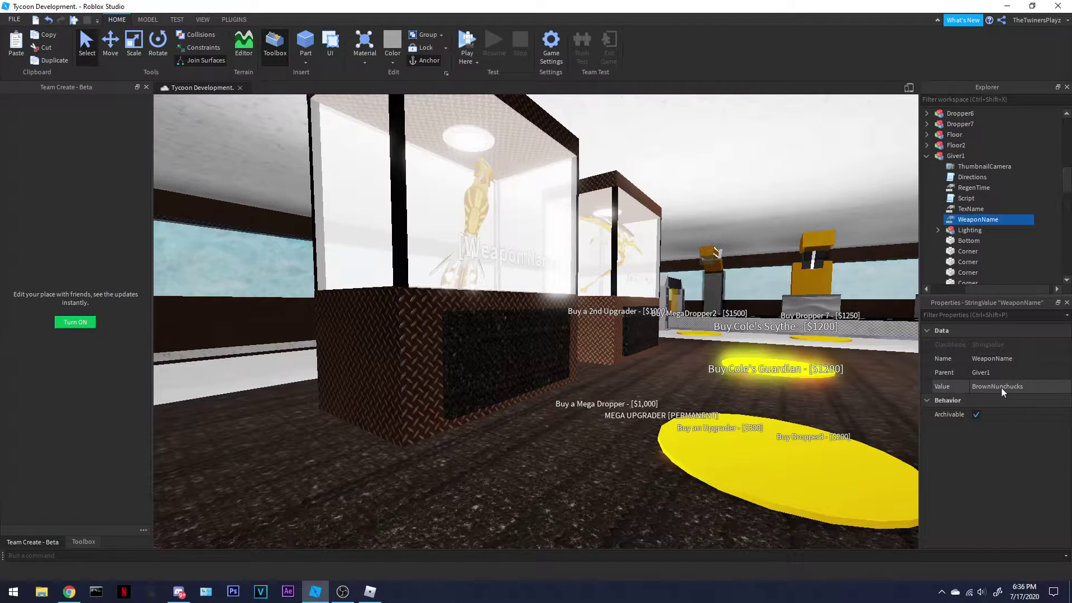
pyautogui.click(1036, 218)
# Look through the remaining objects in the hierarchy and collapse the Tycoons folder
pyautogui.scroll(-16, 1040, 222)
pyautogui.moveTo(1035, 288); pyautogui.dragTo(969, 287)
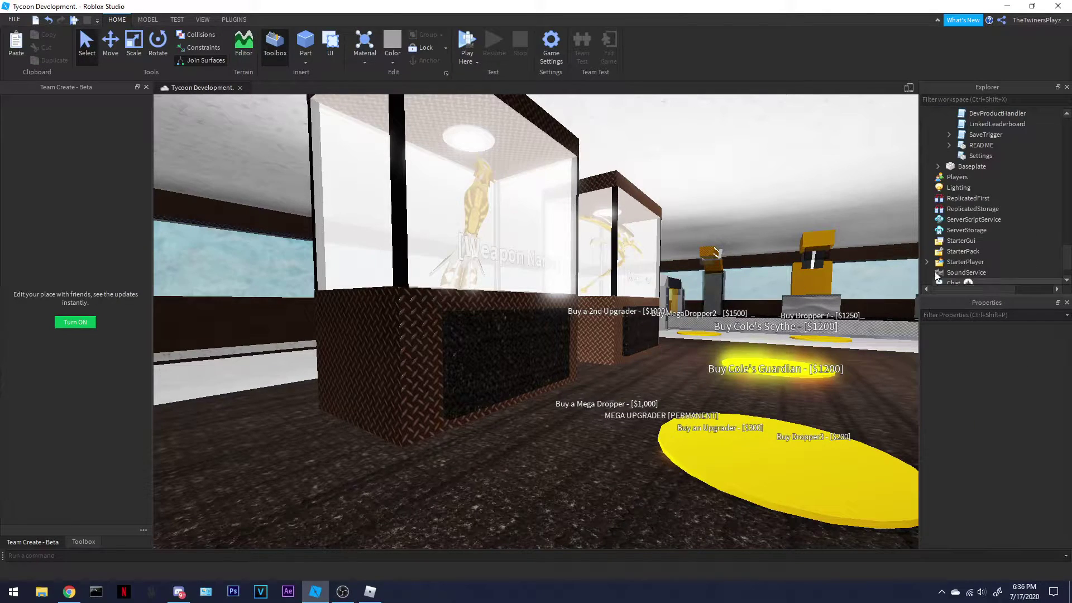
pyautogui.scroll(8, 973, 228)
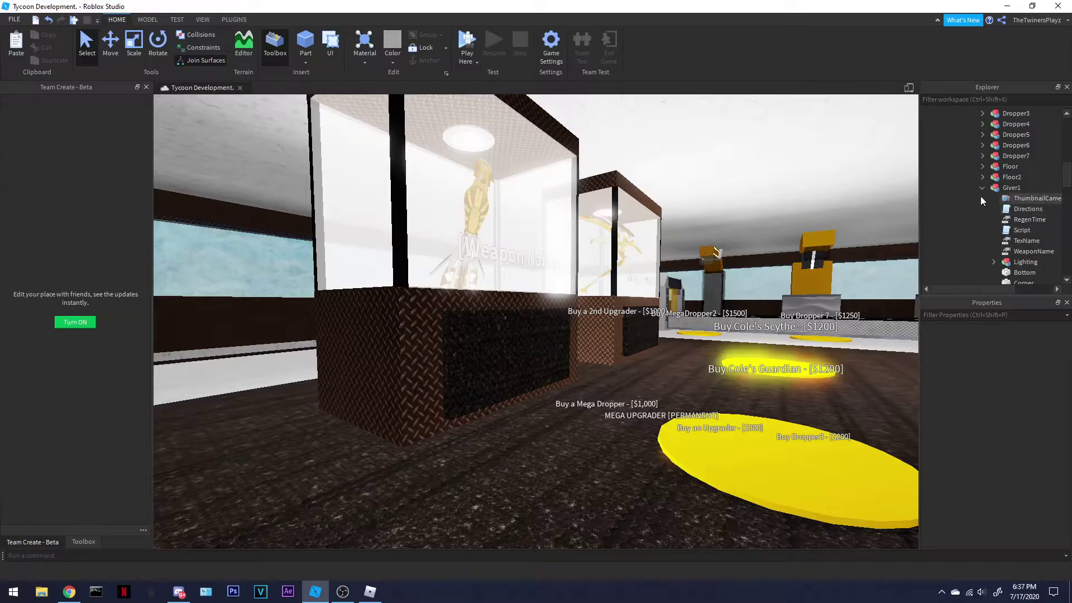
pyautogui.scroll(10, 974, 212)
pyautogui.click(949, 167)
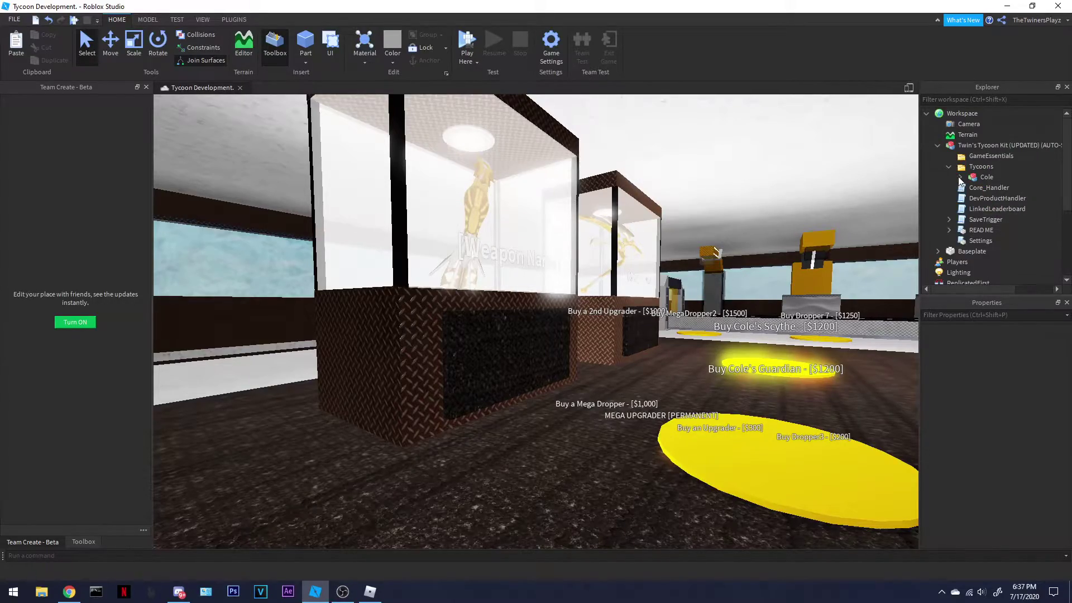
# Show the My Models inventory with the tycoon's front in view
pyautogui.moveTo(613, 282); pyautogui.dragTo(588, 273, button='right')
pyautogui.scroll(-10, 589, 274)
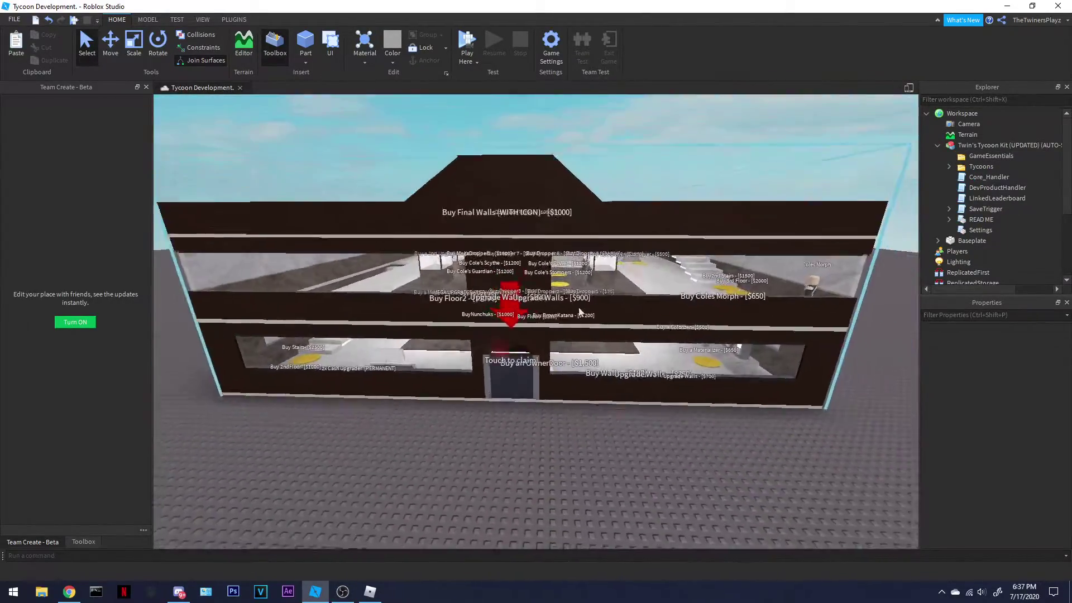
pyautogui.moveTo(579, 312); pyautogui.dragTo(554, 403, button='right')
pyautogui.press('s')
pyautogui.press('w')
pyautogui.click(83, 542)
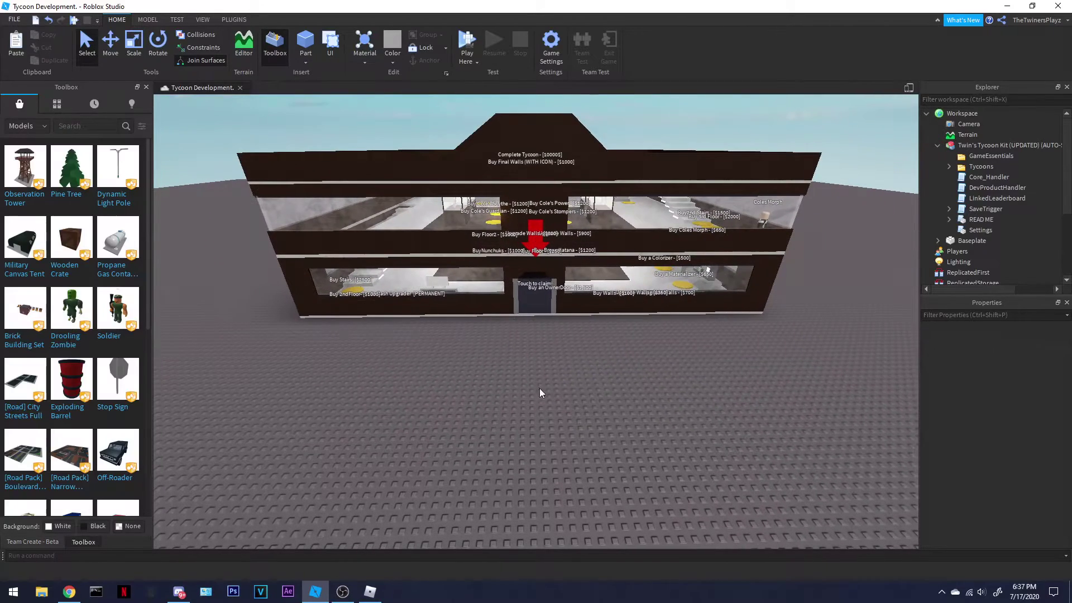
pyautogui.rightClick(679, 367)
pyautogui.click(539, 425)
pyautogui.press('s')
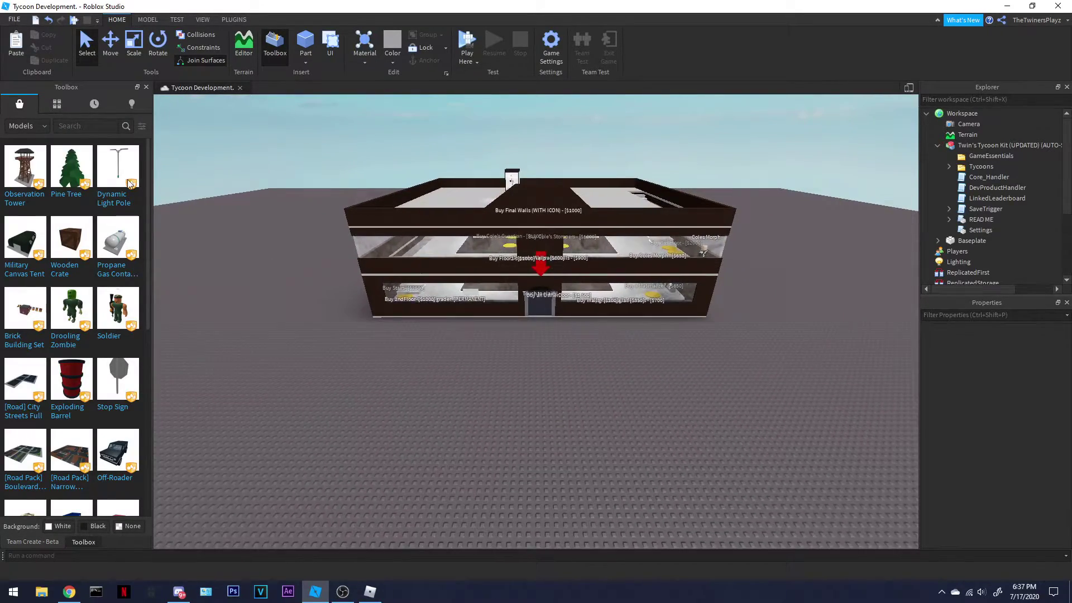
pyautogui.press('w')
pyautogui.click(47, 102)
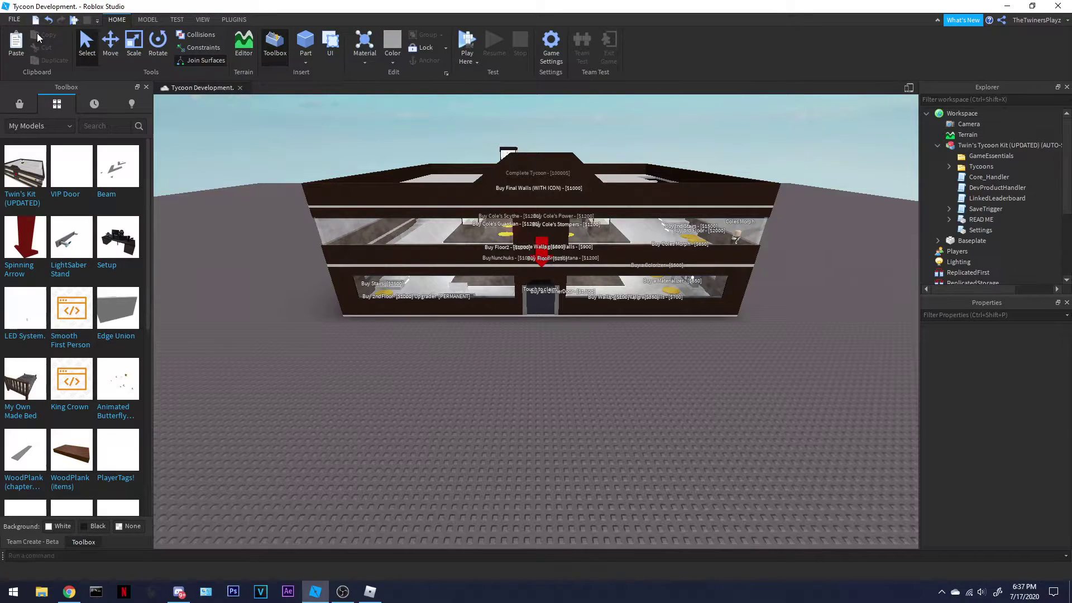
# Publish the Tycoon Development place to Roblox
pyautogui.click(14, 20)
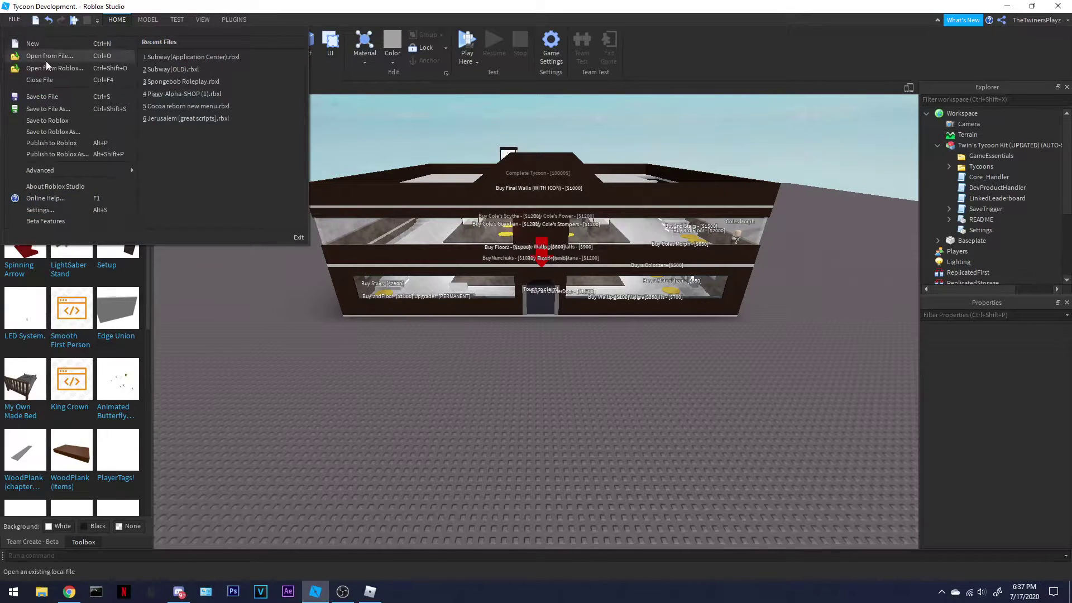
pyautogui.click(65, 143)
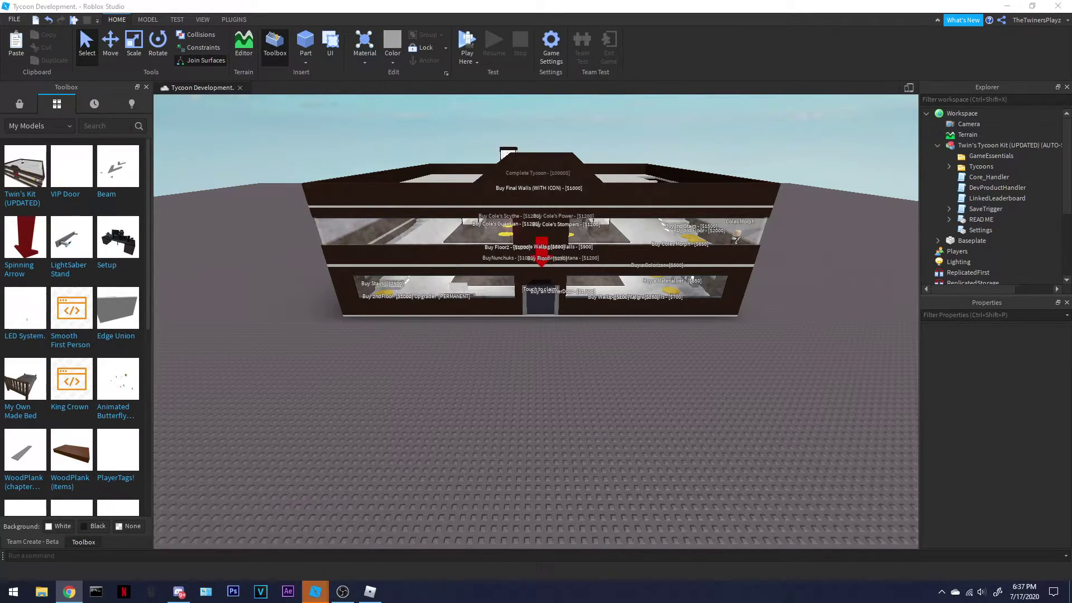
# Bring the browser's Roblox Games page into view, browse further Popular games, and move the window away
pyautogui.moveTo(0, 112); pyautogui.dragTo(653, 57)
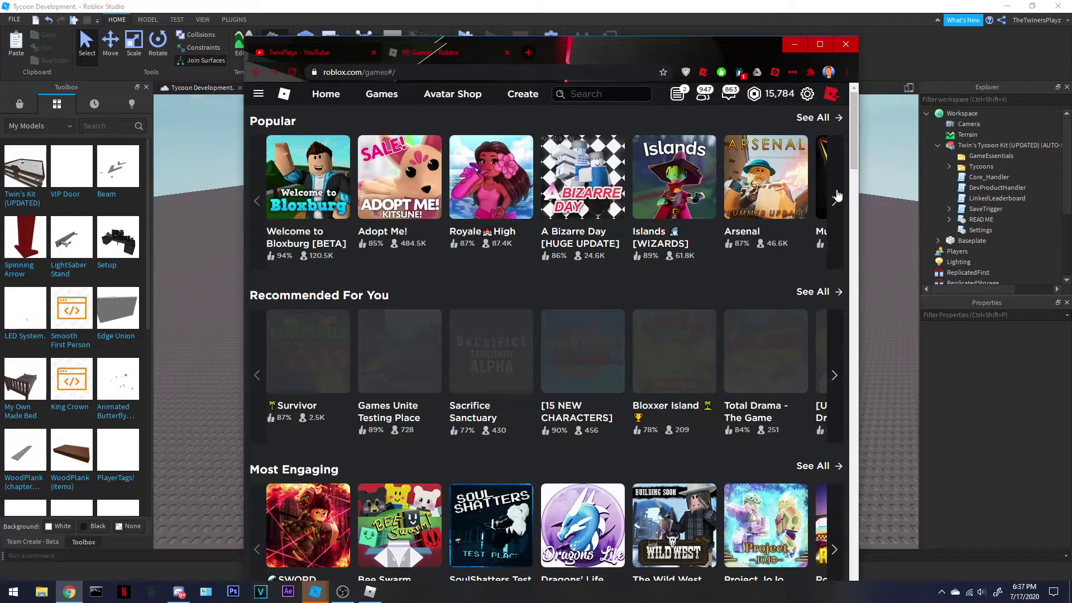
pyautogui.click(836, 199)
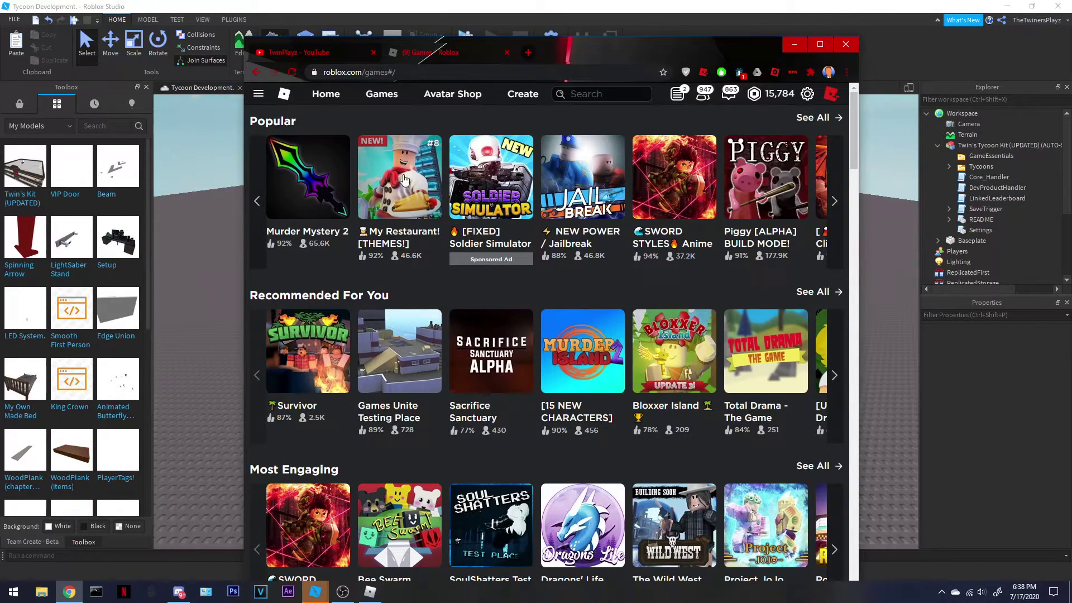
pyautogui.moveTo(613, 49); pyautogui.dragTo(0, 53)
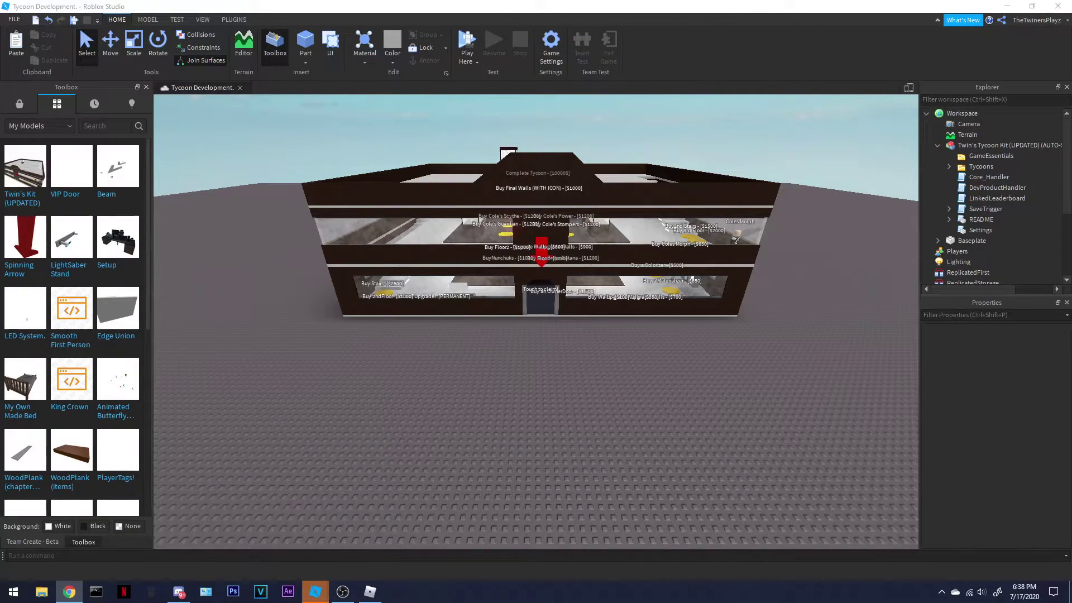
# Switch to the Roblox Studio Tutorials place and show its My Models inventory
pyautogui.moveTo(313, 597)
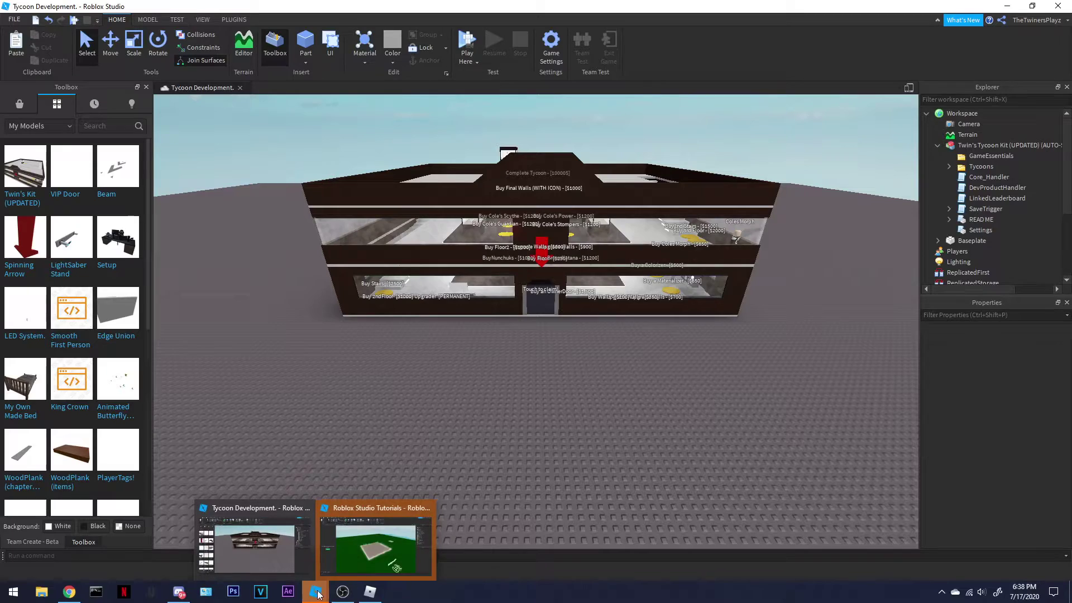
pyautogui.click(378, 539)
pyautogui.moveTo(705, 361); pyautogui.dragTo(690, 350, button='right')
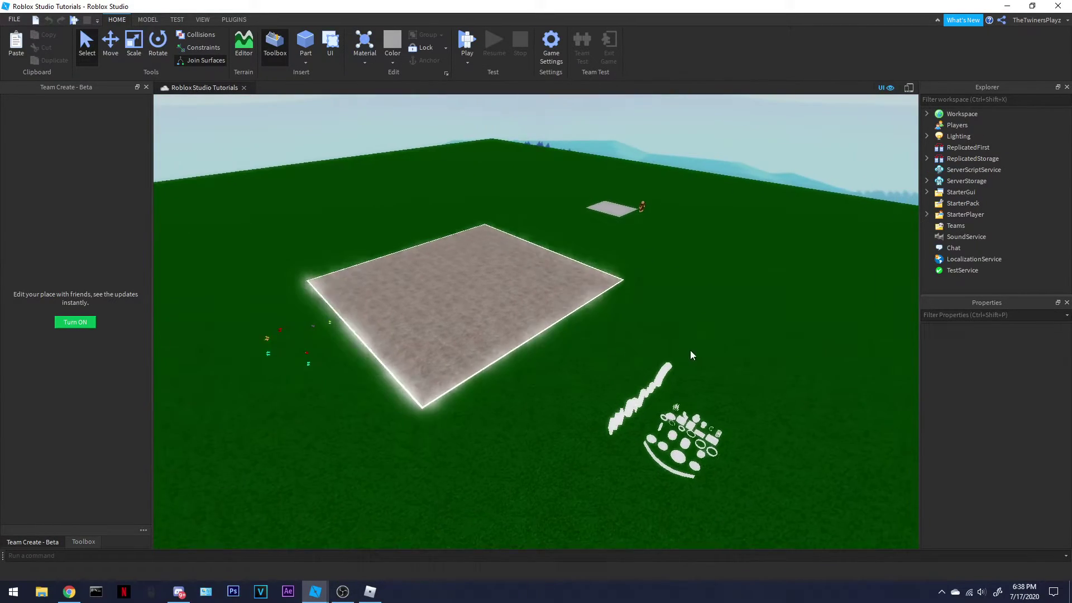
pyautogui.press('w')
pyautogui.press('a')
pyautogui.click(90, 545)
pyautogui.moveTo(410, 429); pyautogui.dragTo(424, 431, button='right')
pyautogui.press('a')
pyautogui.click(68, 108)
# Insert the Beam model on the grass beside the stone floor
pyautogui.moveTo(598, 292); pyautogui.dragTo(591, 291, button='right')
pyautogui.press('a')
pyautogui.press('w')
pyautogui.moveTo(112, 176); pyautogui.dragTo(416, 408)
pyautogui.click(458, 336)
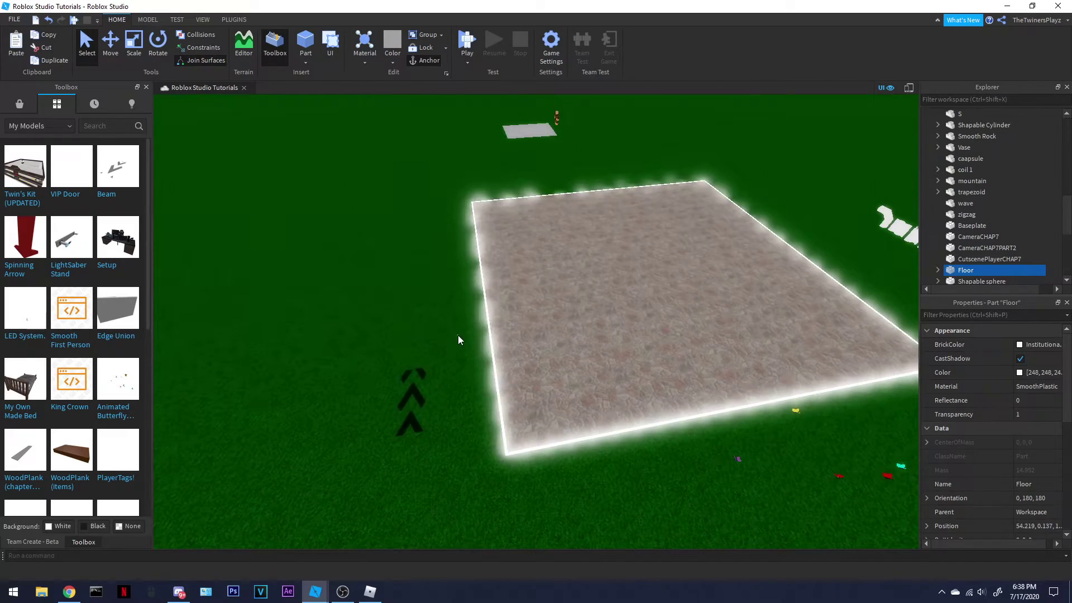
# Insert the Spinning Arrow model near the beam on the grass and raise it above the ground
pyautogui.moveTo(458, 335); pyautogui.dragTo(456, 335, button='right')
pyautogui.press('w')
pyautogui.click(25, 239)
pyautogui.moveTo(378, 325); pyautogui.dragTo(386, 327, button='right')
pyautogui.press('a')
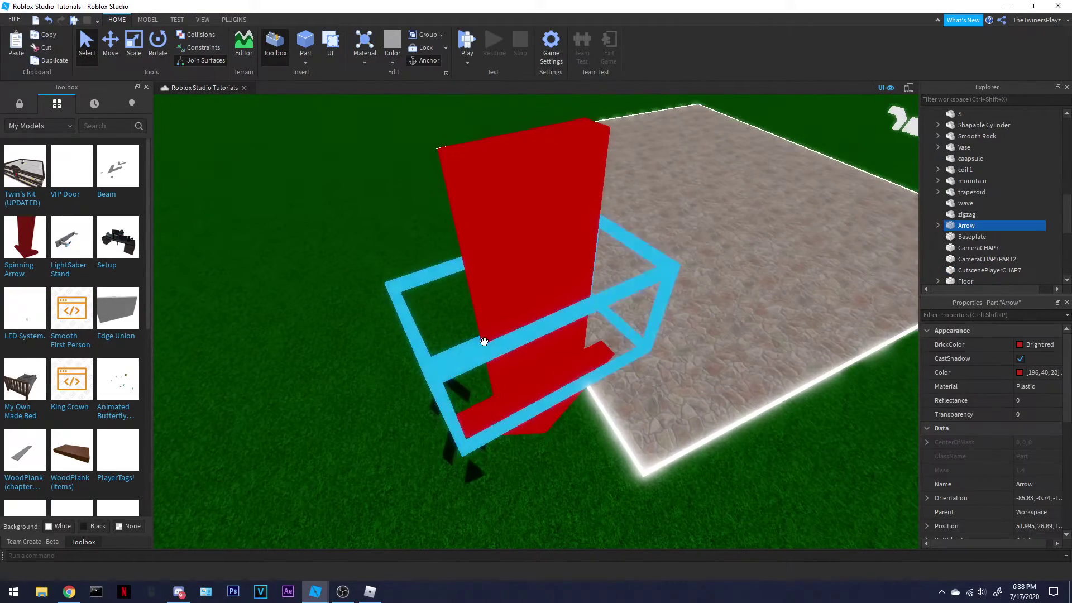
pyautogui.moveTo(483, 340)
pyautogui.mouseDown()
pyautogui.moveTo(449, 364)
pyautogui.moveTo(470, 351)
pyautogui.mouseUp()
pyautogui.press('w')
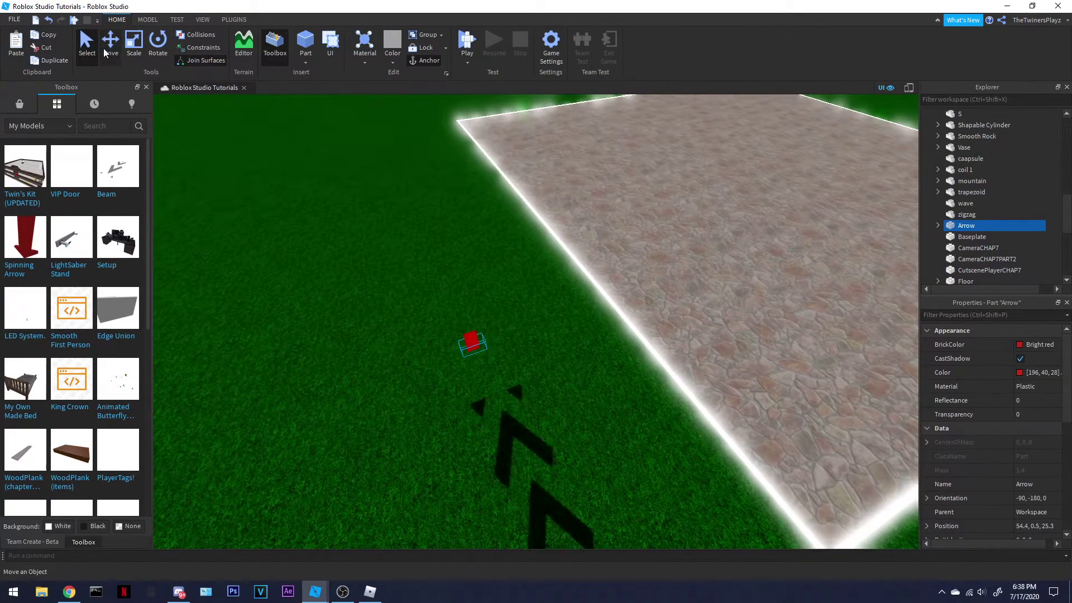
pyautogui.hotkey('ctrl', '2')
pyautogui.moveTo(469, 304); pyautogui.dragTo(456, 252)
pyautogui.click(329, 276)
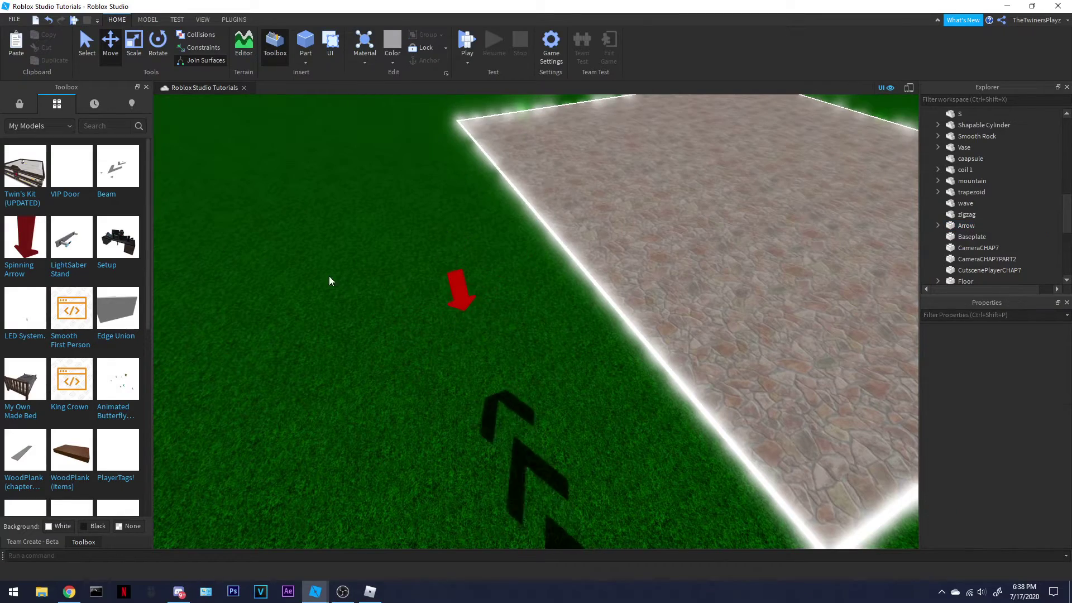
# Insert the LED System model and place it on the grass beside the spinning arrow
pyautogui.press('w')
pyautogui.moveTo(582, 316); pyautogui.dragTo(494, 288, button='right')
pyautogui.press('s')
pyautogui.press('a')
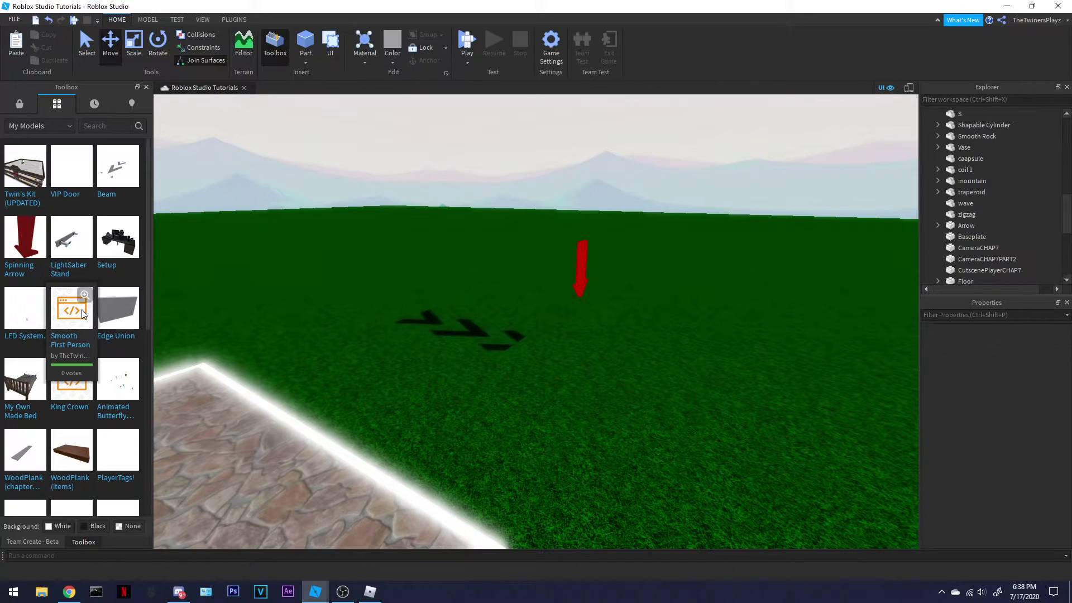
pyautogui.click(25, 307)
pyautogui.moveTo(506, 303); pyautogui.dragTo(552, 364, button='right')
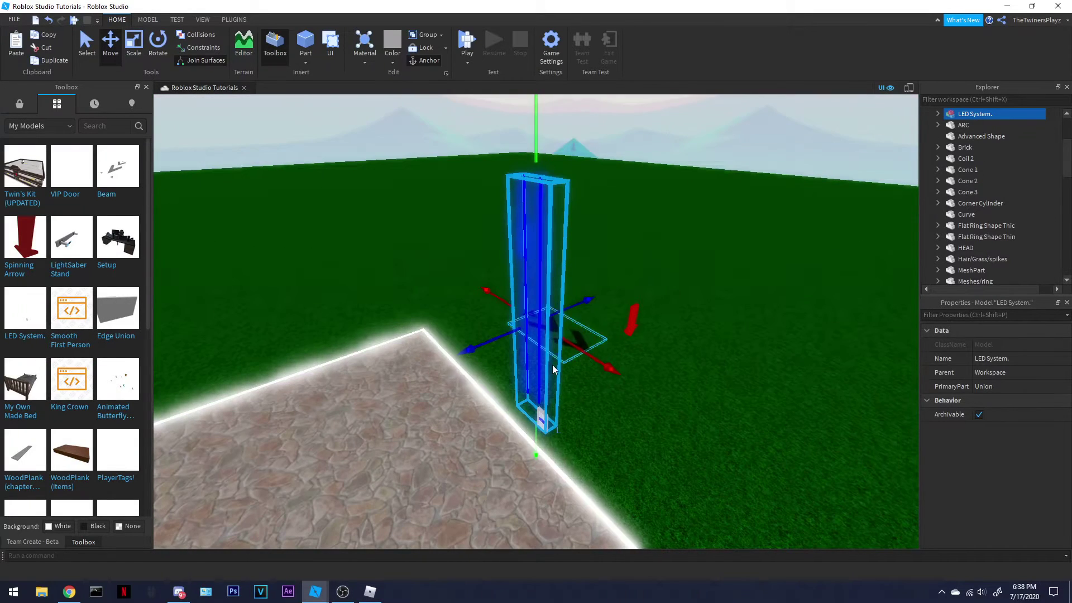
pyautogui.moveTo(547, 416); pyautogui.dragTo(621, 412)
pyautogui.moveTo(591, 423); pyautogui.dragTo(621, 412, button='right')
pyautogui.moveTo(621, 413); pyautogui.dragTo(618, 381)
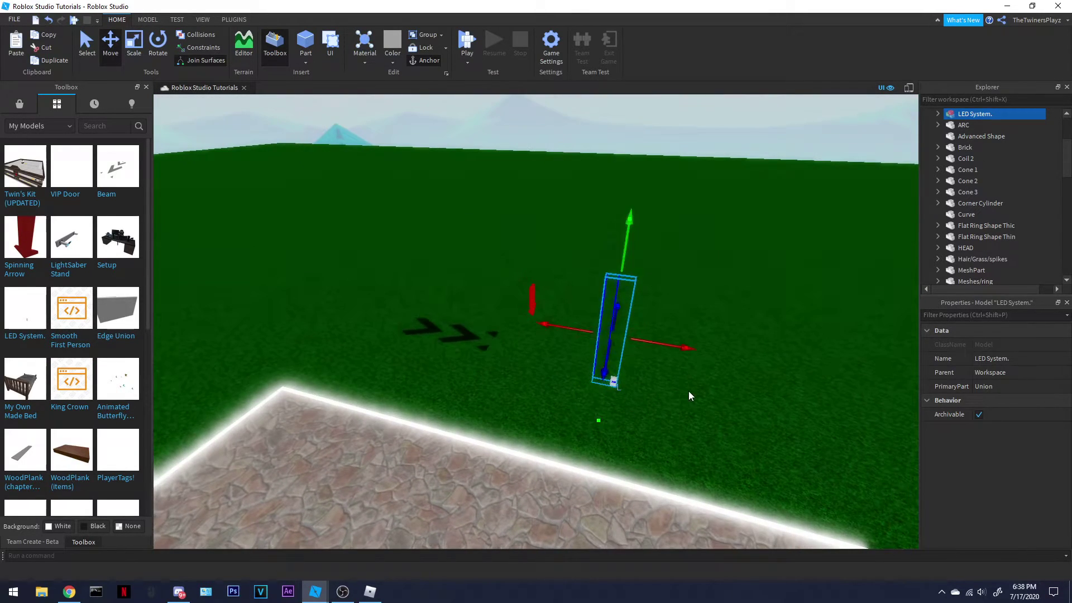
pyautogui.click(689, 391)
# Insert the LightSaber Stand model and delete it again
pyautogui.moveTo(689, 391); pyautogui.dragTo(689, 391, button='right')
pyautogui.press('a')
pyautogui.press('d')
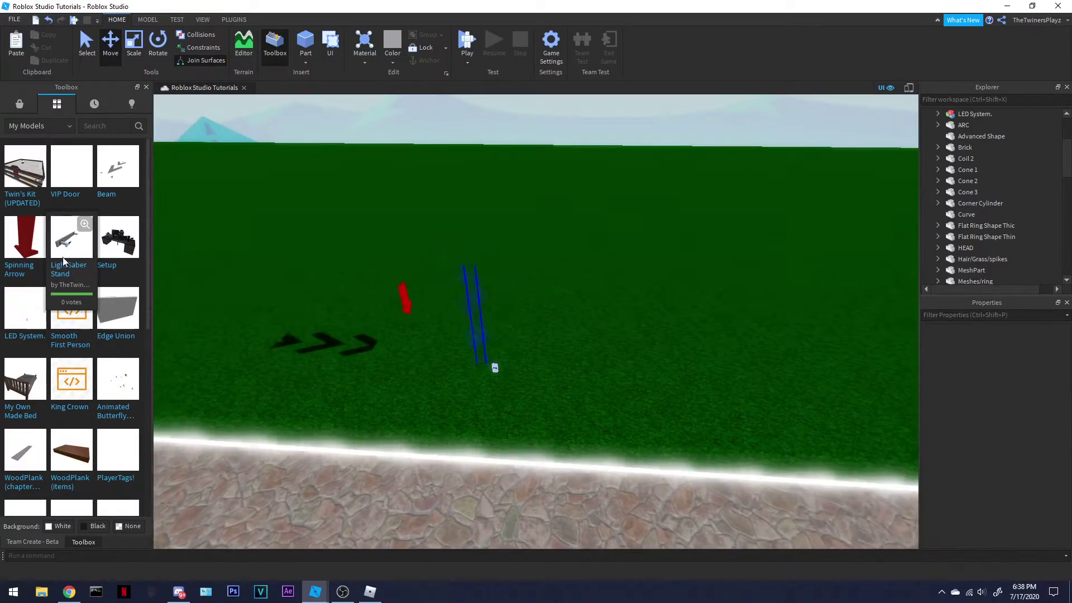
pyautogui.click(65, 252)
pyautogui.moveTo(526, 298); pyautogui.dragTo(526, 298, button='right')
pyautogui.press('Delete')
pyautogui.press('s')
# Insert the Setup model, view its desk and monitors up close, and delete it
pyautogui.click(112, 241)
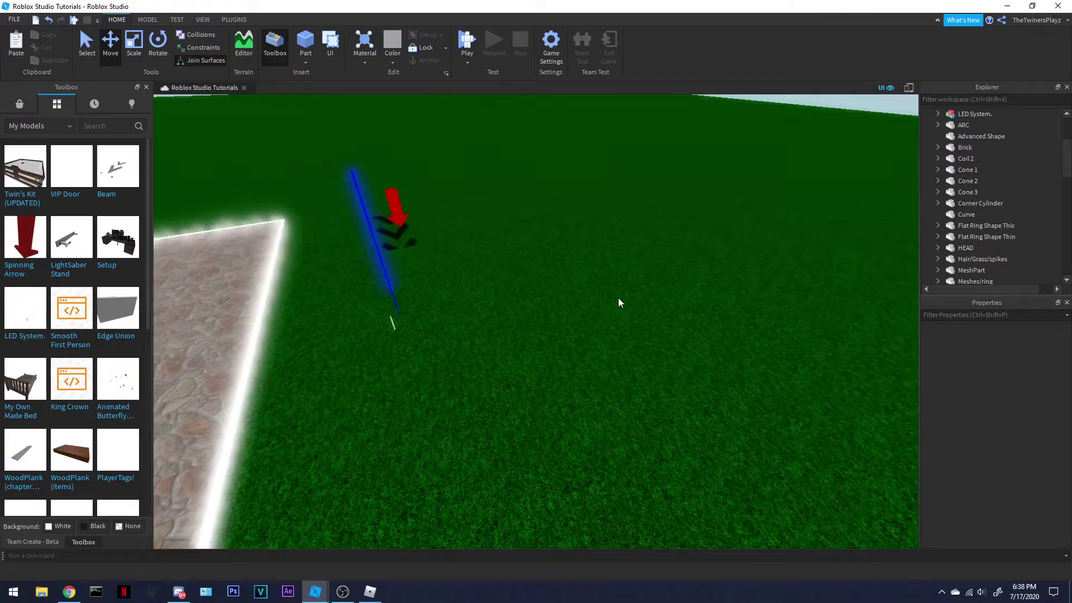
pyautogui.scroll(5, 615, 294)
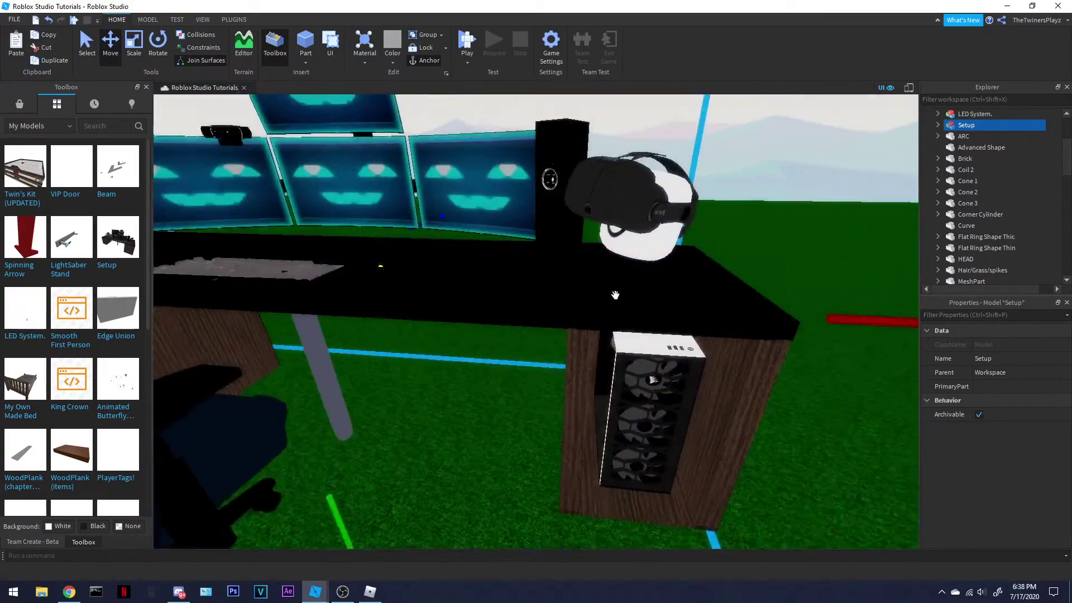
pyautogui.moveTo(615, 295); pyautogui.dragTo(589, 306, button='right')
pyautogui.scroll(-6, 637, 289)
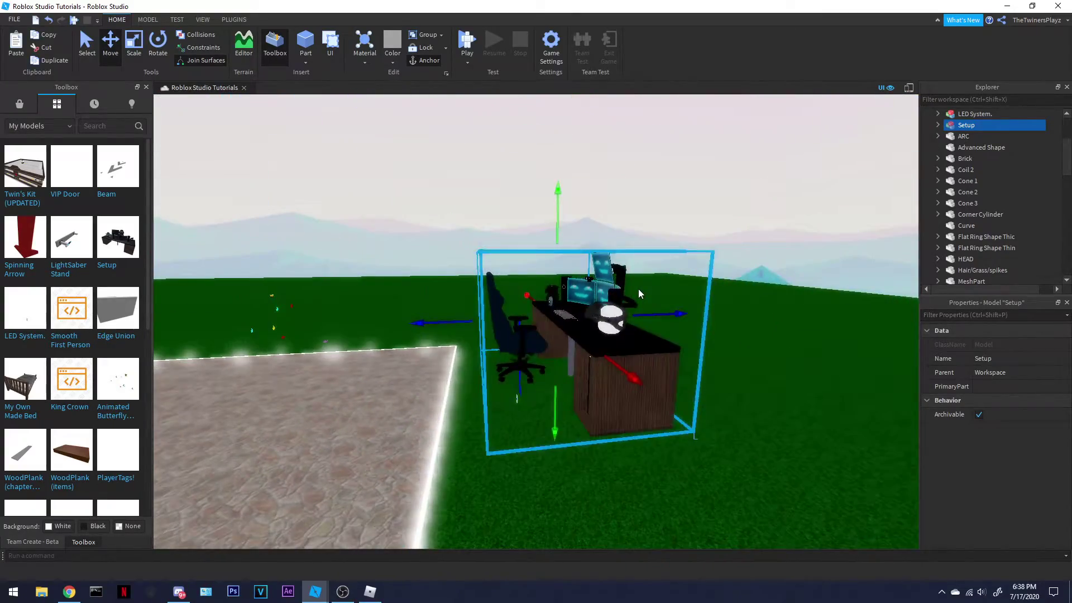
pyautogui.press('Delete')
# Start a Play Here playtest with a view over the stone platform and the placed models
pyautogui.press('a')
pyautogui.click(468, 62)
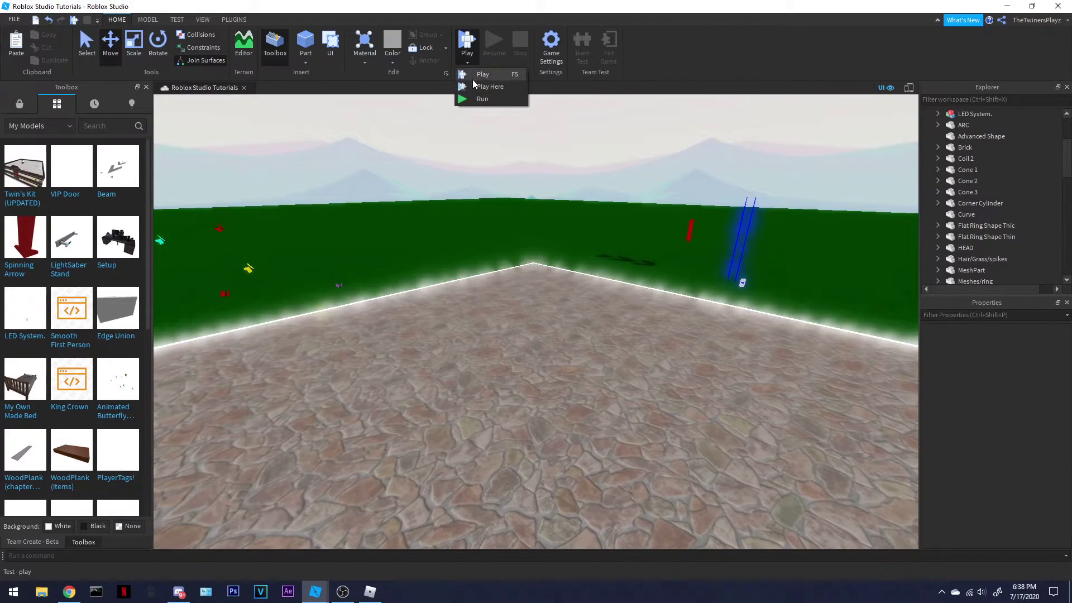
pyautogui.click(479, 87)
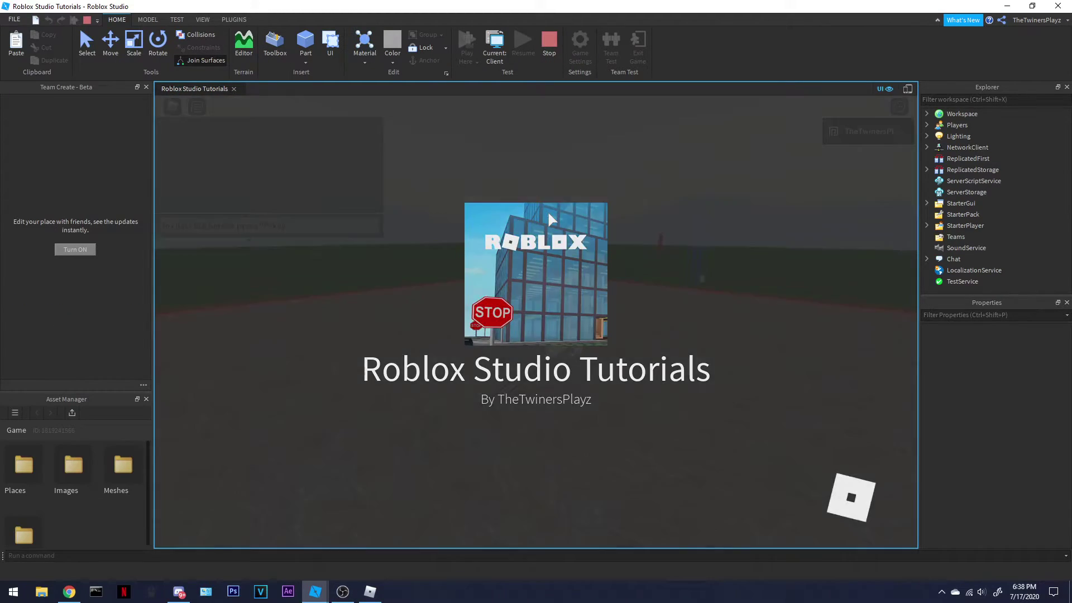
pyautogui.press('a')
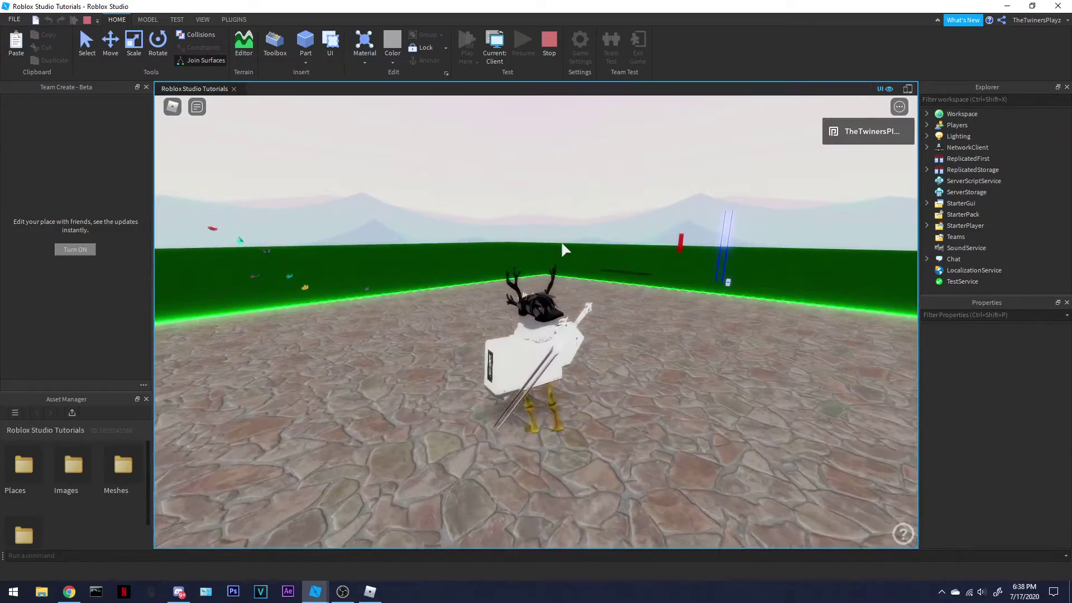
# Walk the character across the stone platform onto the grass beside the red spinning arrow
pyautogui.moveTo(562, 243); pyautogui.dragTo(593, 240, button='right')
pyautogui.press('d')
pyautogui.press('w')
pyautogui.press('s')
pyautogui.press('w')
pyautogui.press('w')
pyautogui.moveTo(537, 435); pyautogui.dragTo(536, 434, button='right')
pyautogui.press('w')
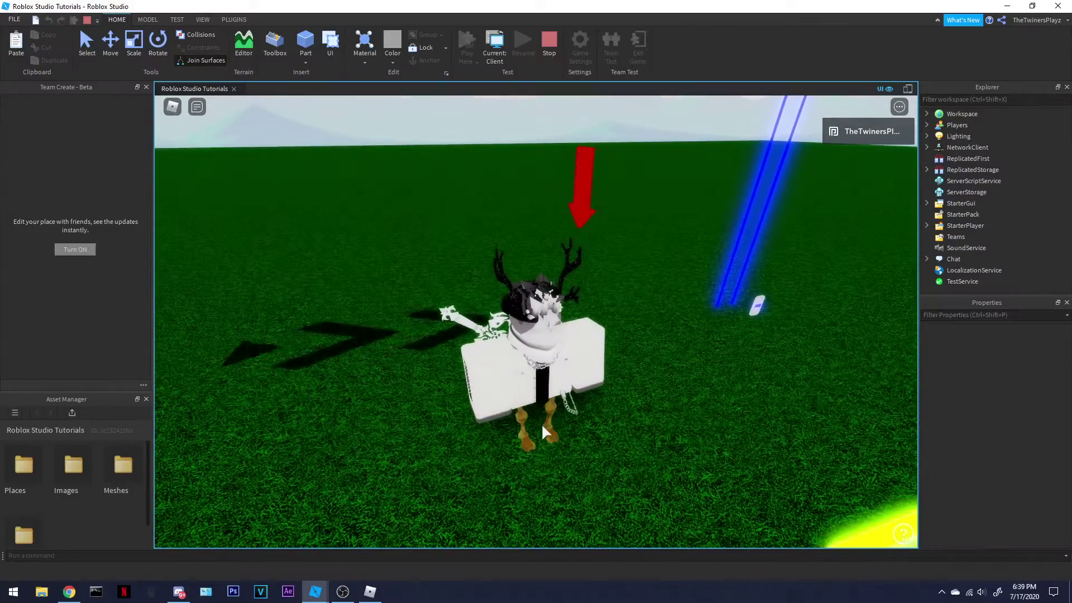
# Examine the spinning arrow and the colour-changing LED strips up close, using shift lock for the camera
pyautogui.press('d')
pyautogui.moveTo(585, 265); pyautogui.dragTo(587, 271, button='right')
pyautogui.press('shift')
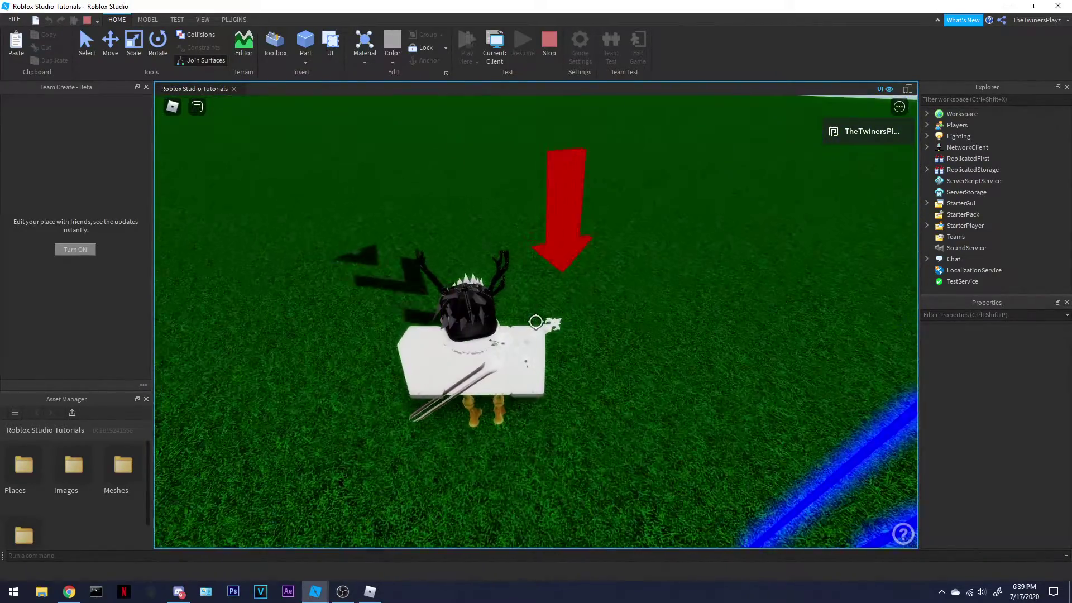
pyautogui.press('w')
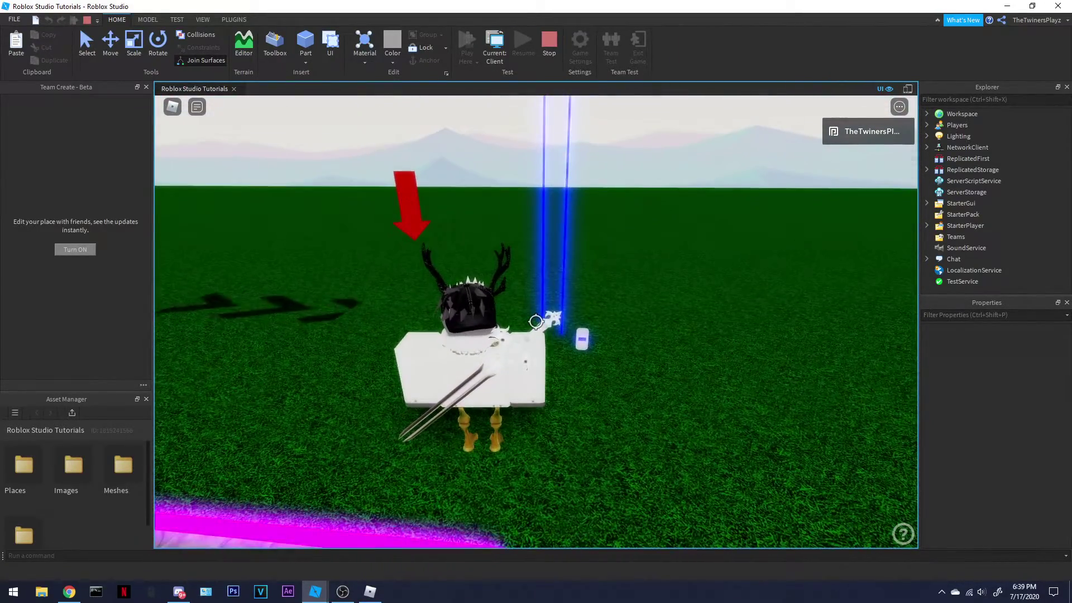
pyautogui.press('shift')
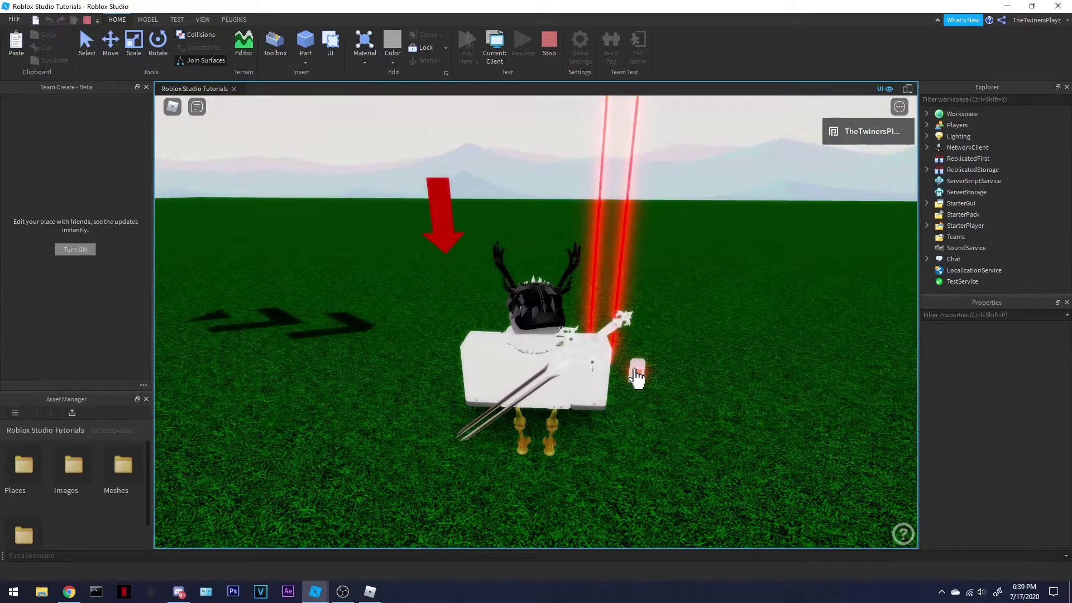
# Approach the LED System and try out the small button beside its glowing strips
pyautogui.press('d')
pyautogui.moveTo(636, 371); pyautogui.dragTo(635, 371, button='right')
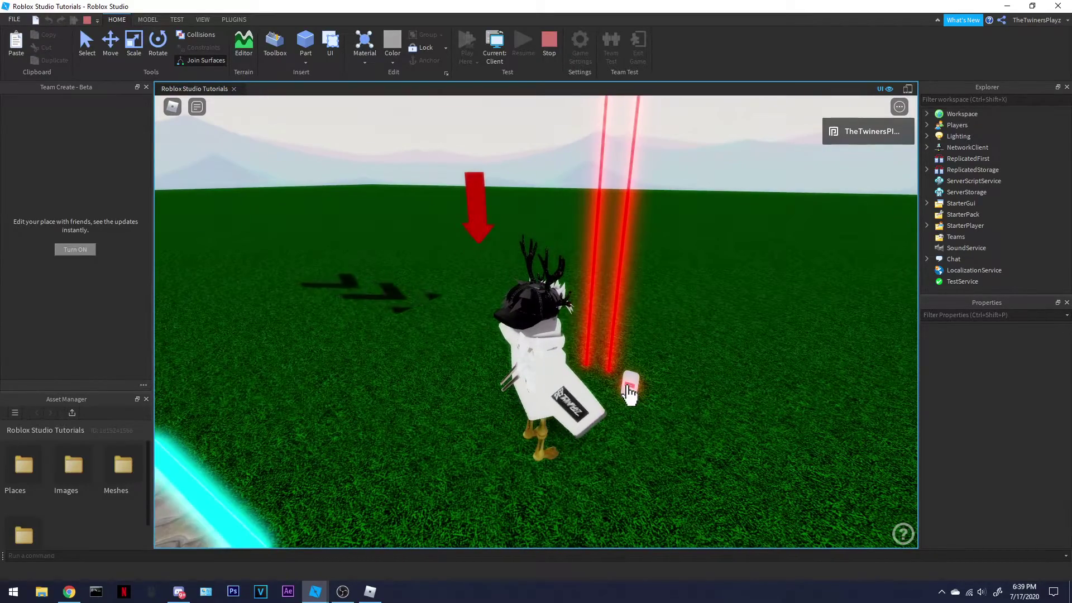
pyautogui.click(630, 385)
pyautogui.press('d')
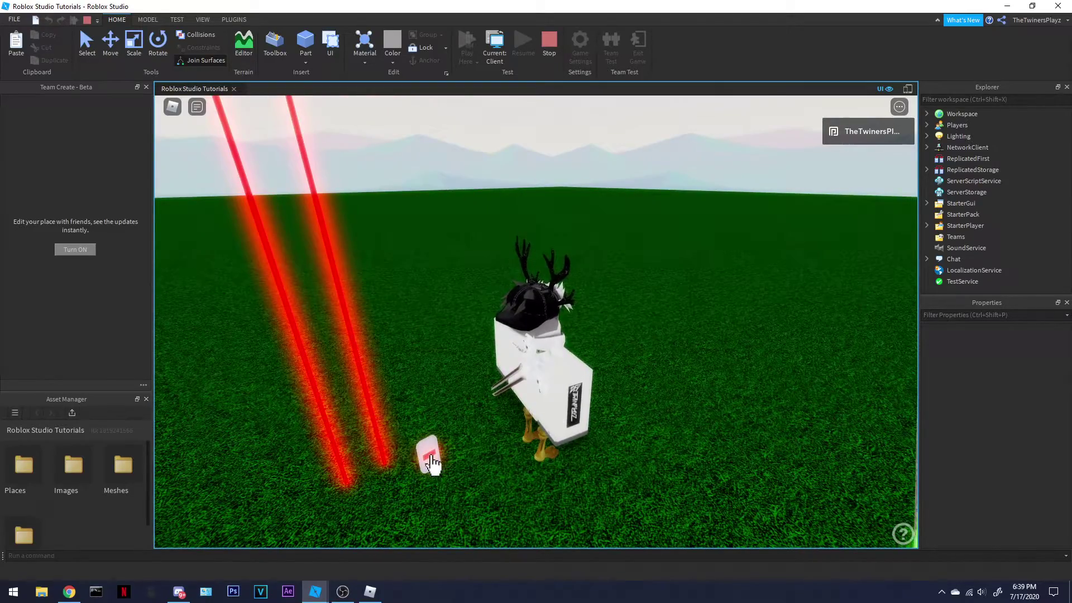
pyautogui.press('d')
# Walk the character back past the stone platform to view its glowing border and the other models, and end the playtest
pyautogui.moveTo(614, 302); pyautogui.dragTo(614, 303, button='right')
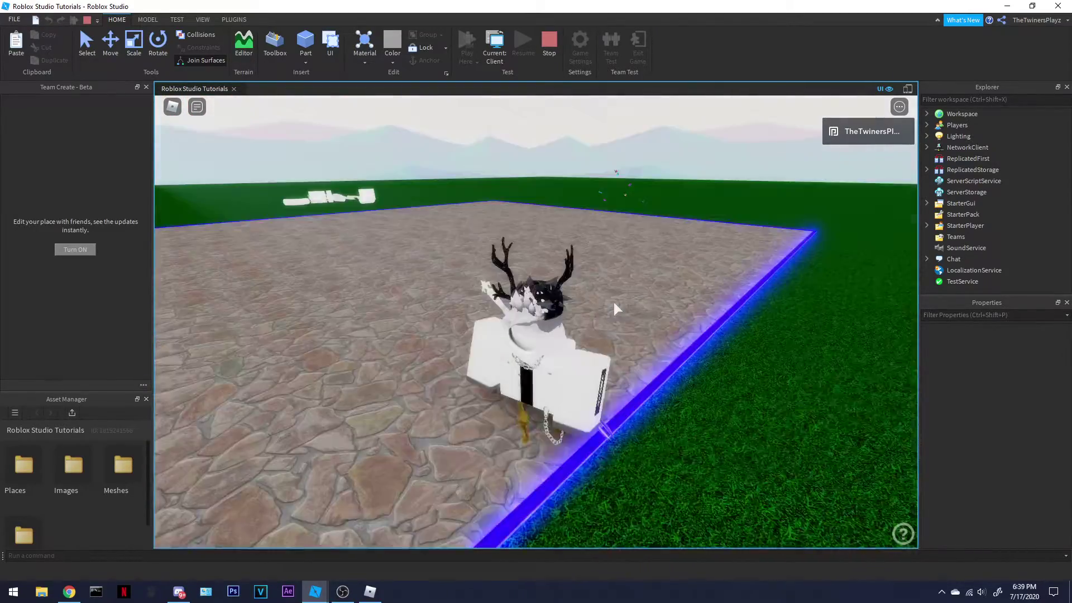
pyautogui.press('s')
pyautogui.scroll(-3, 614, 302)
pyautogui.press('a')
pyautogui.press('s')
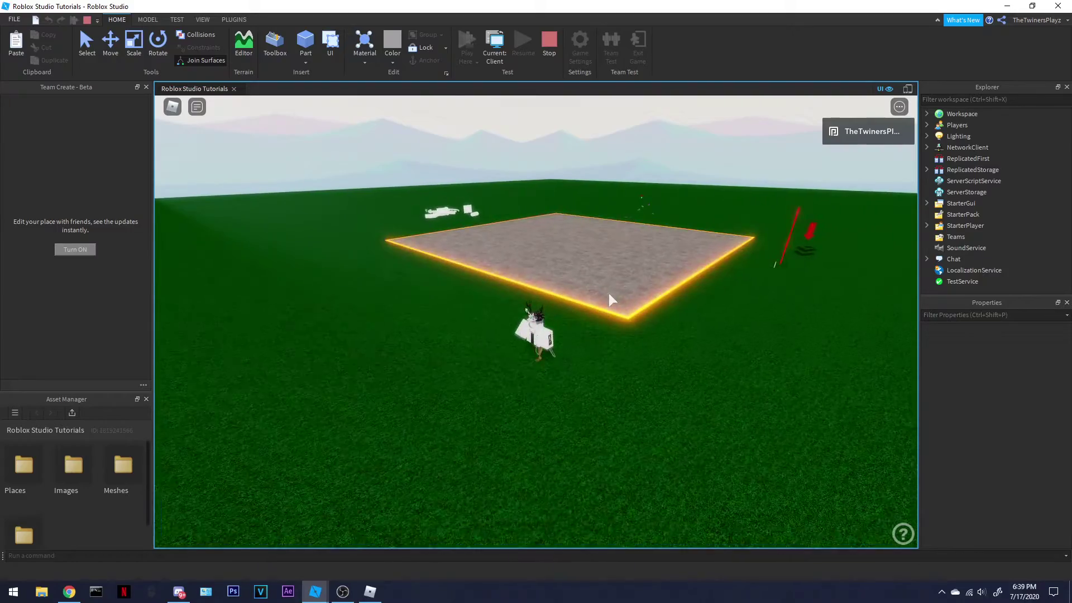
pyautogui.moveTo(609, 294); pyautogui.dragTo(609, 294, button='right')
pyautogui.scroll(3, 609, 294)
pyautogui.press('w')
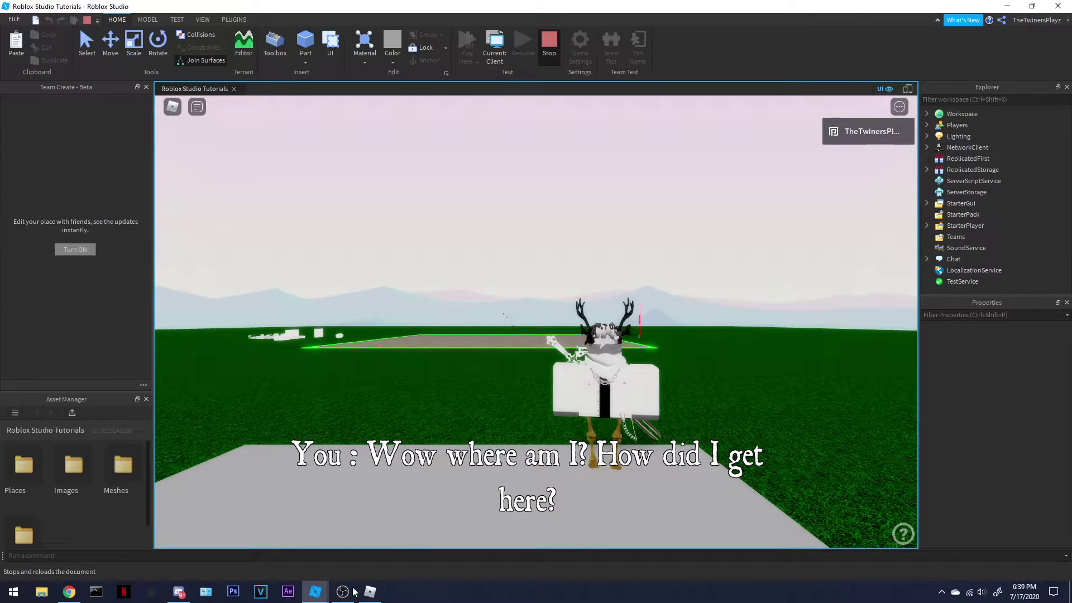
# Close the Roblox Studio Tutorials place, saving its changes, to return to the Tycoon Development place
pyautogui.moveTo(315, 591)
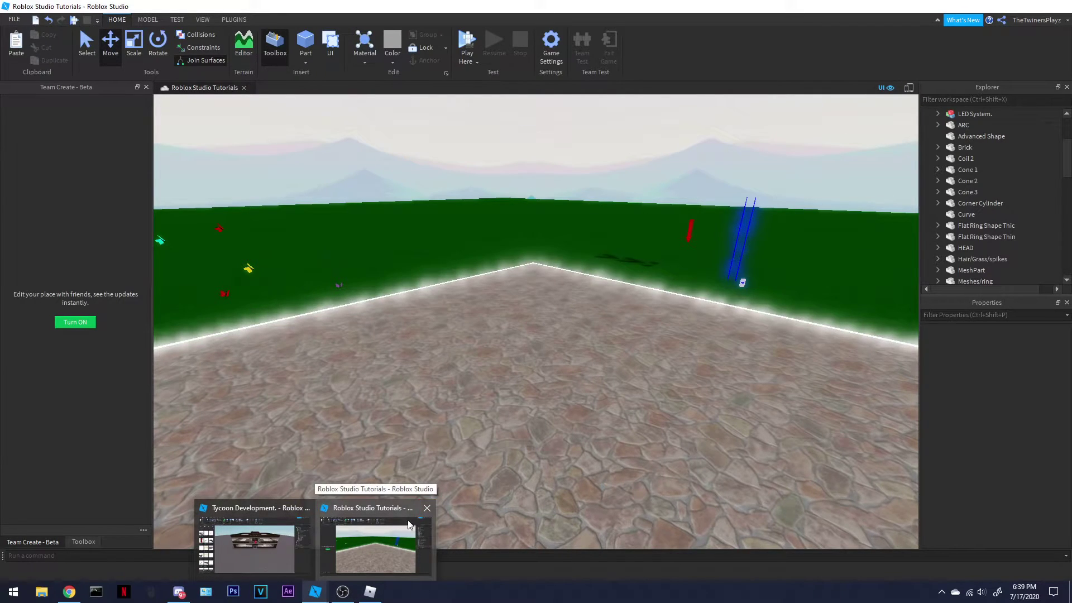
pyautogui.click(427, 508)
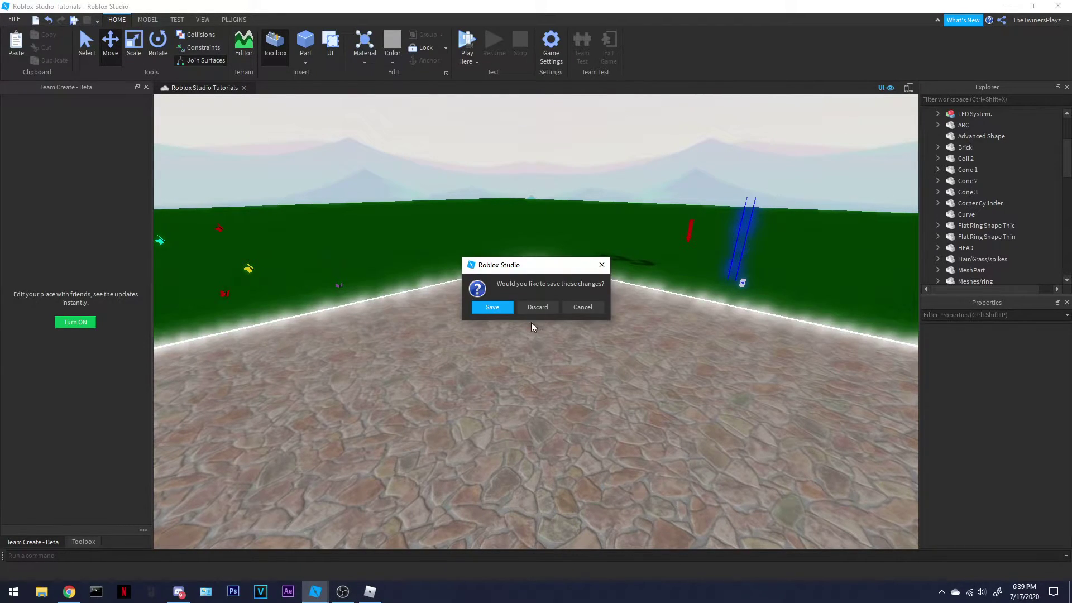
pyautogui.click(488, 309)
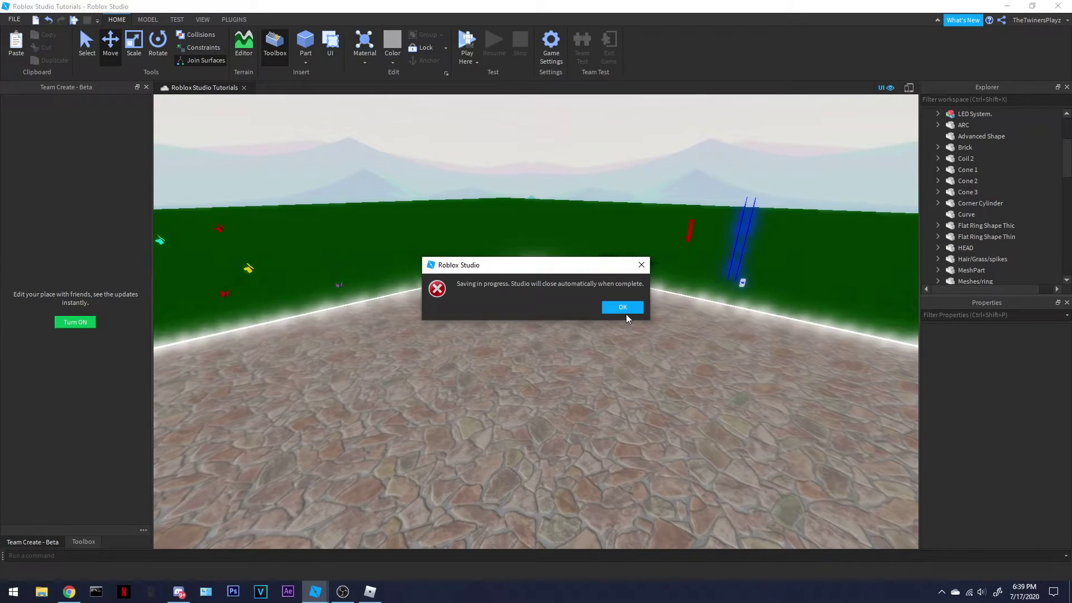
pyautogui.click(626, 315)
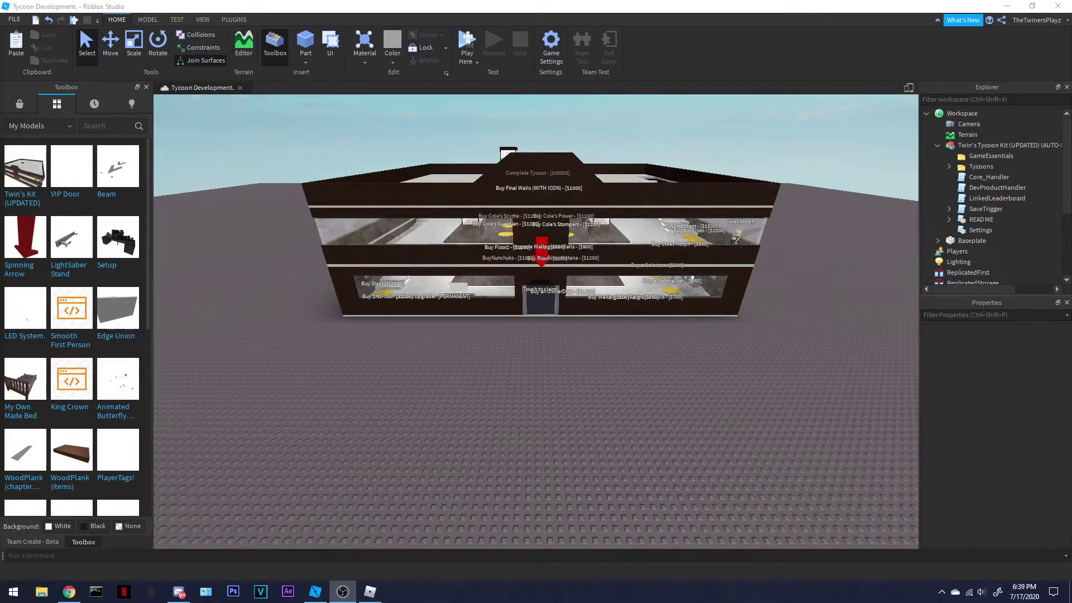